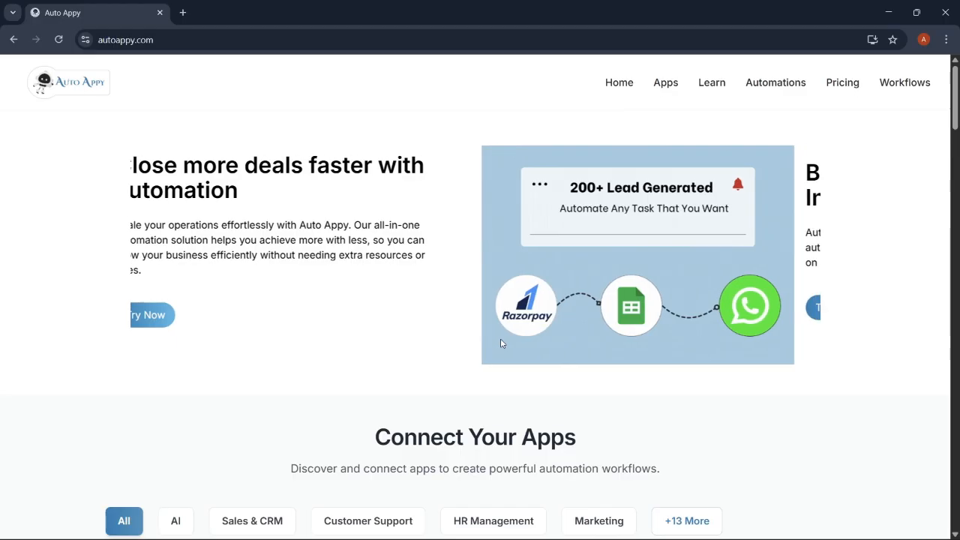
Scroll through the page, open the Workflows dashboard and begin a new workflow
{"action": "scroll", "coordinate": [502, 344], "scroll_direction": "down", "scroll_amount": 2}
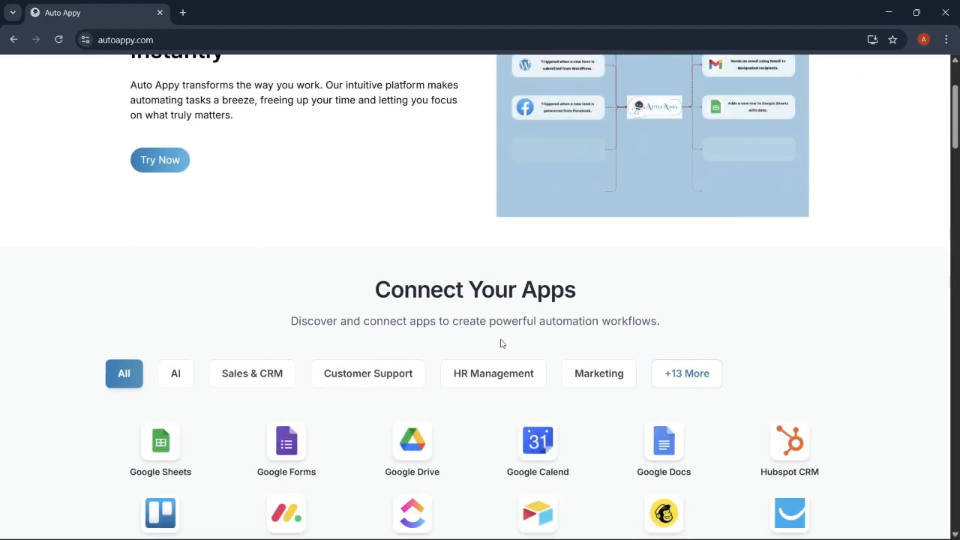
{"action": "scroll", "coordinate": [502, 343], "scroll_direction": "down", "scroll_amount": 2}
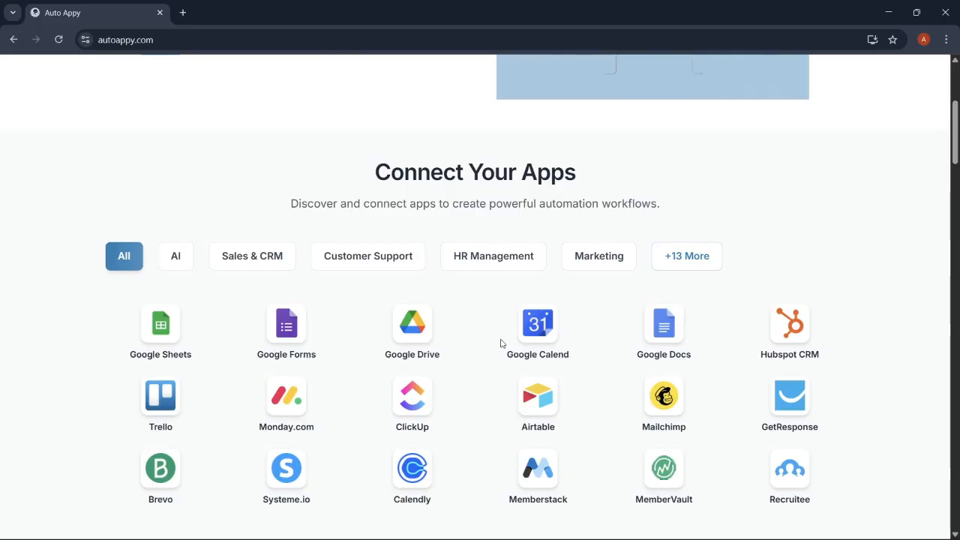
{"action": "scroll", "coordinate": [502, 344], "scroll_direction": "down", "scroll_amount": 3}
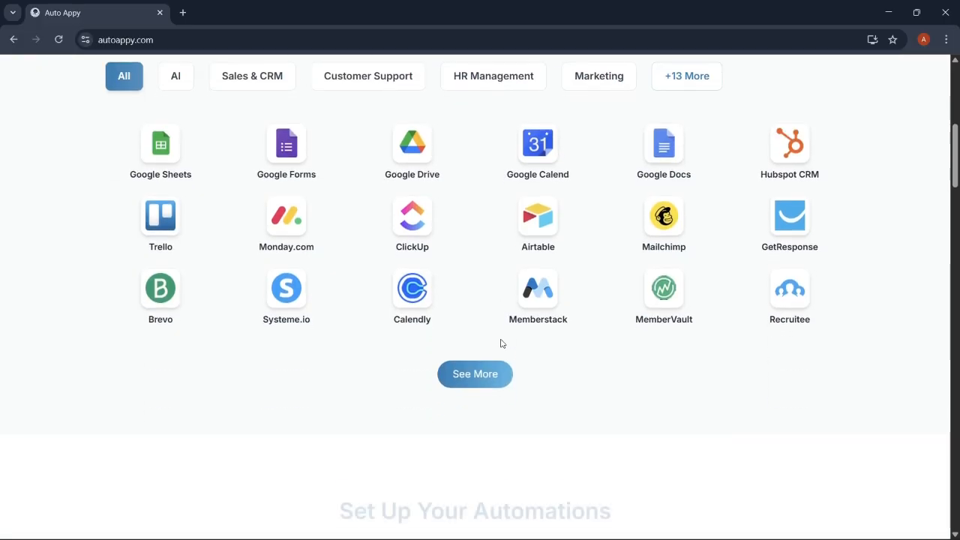
{"action": "scroll", "coordinate": [502, 343], "scroll_direction": "down", "scroll_amount": 1}
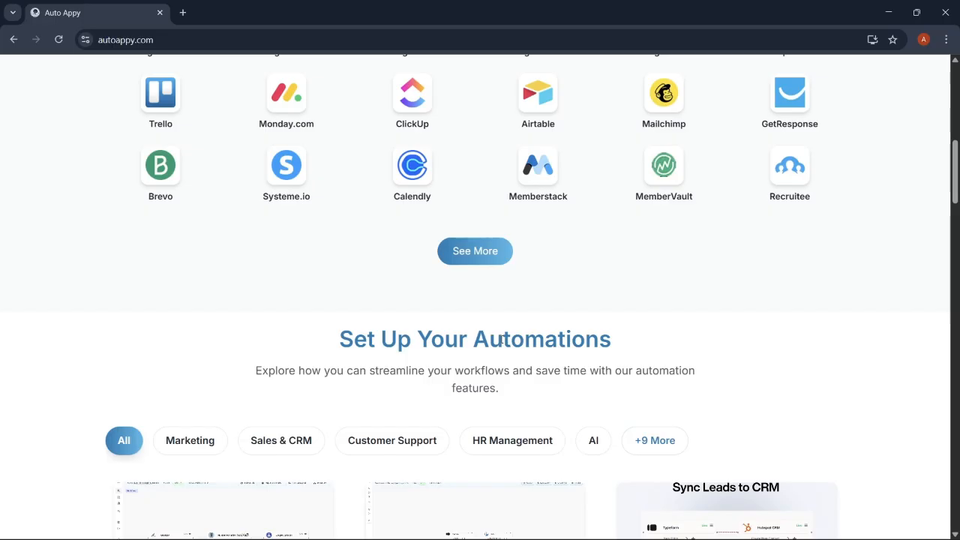
{"action": "scroll", "coordinate": [500, 341], "scroll_direction": "down", "scroll_amount": 3}
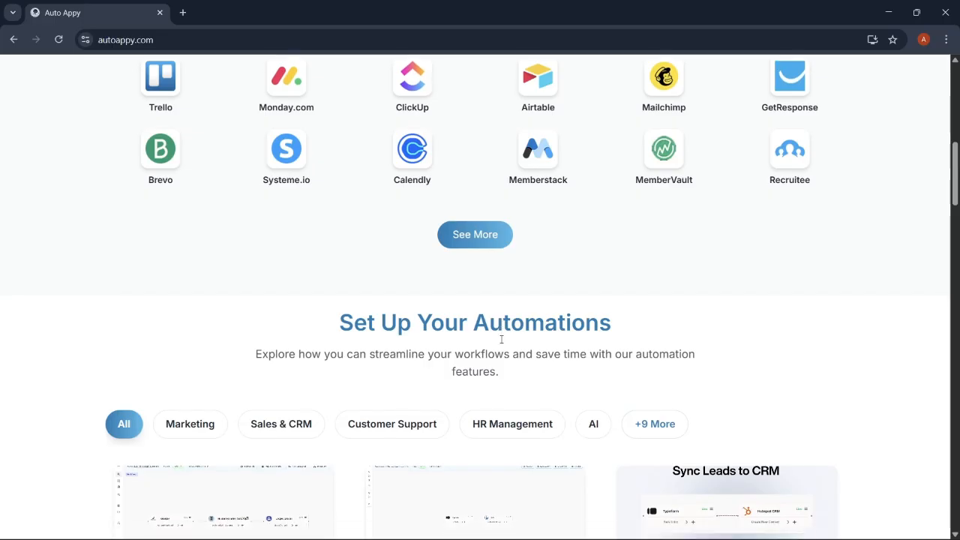
{"action": "scroll", "coordinate": [501, 343], "scroll_direction": "down", "scroll_amount": 2}
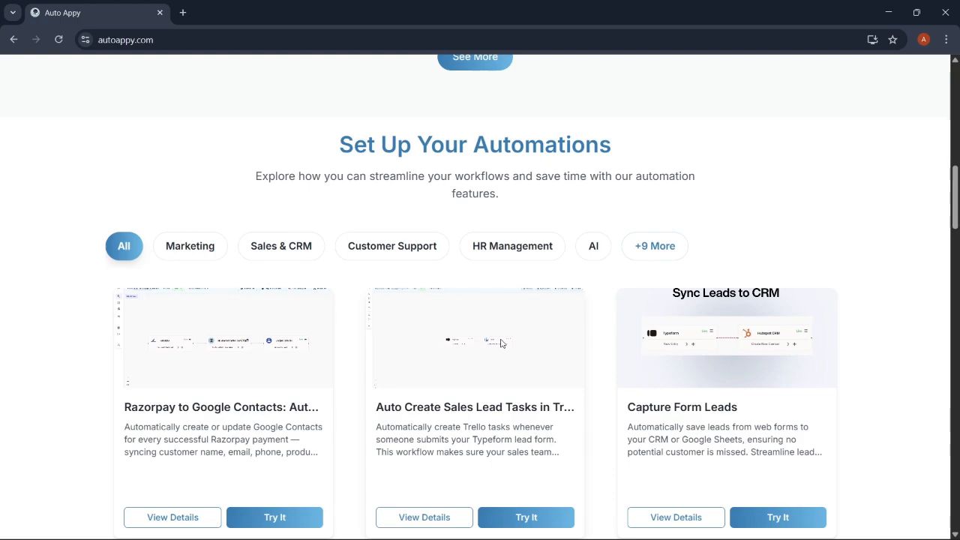
{"action": "scroll", "coordinate": [501, 343], "scroll_direction": "down", "scroll_amount": 3}
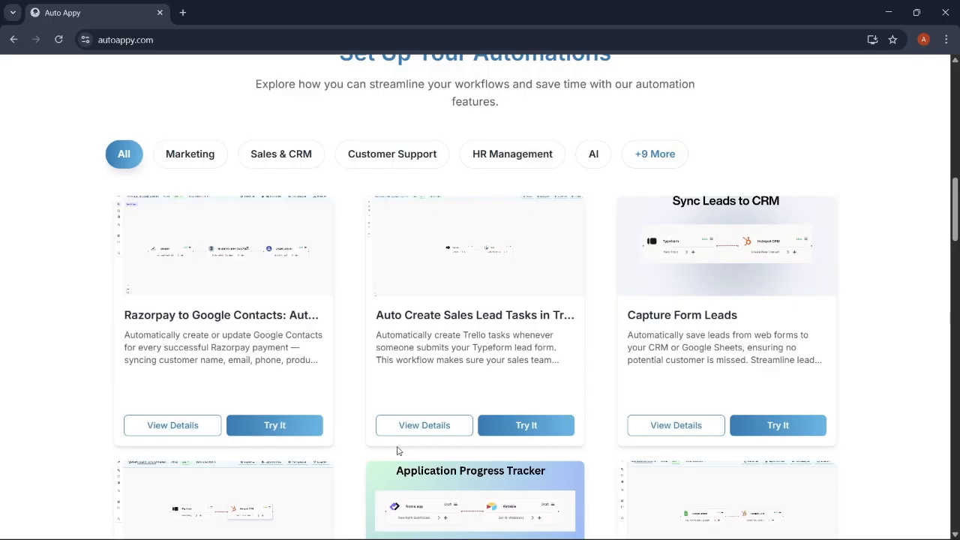
{"action": "scroll", "coordinate": [396, 450], "scroll_direction": "down", "scroll_amount": 10}
{"action": "scroll", "coordinate": [398, 451], "scroll_direction": "down", "scroll_amount": 10}
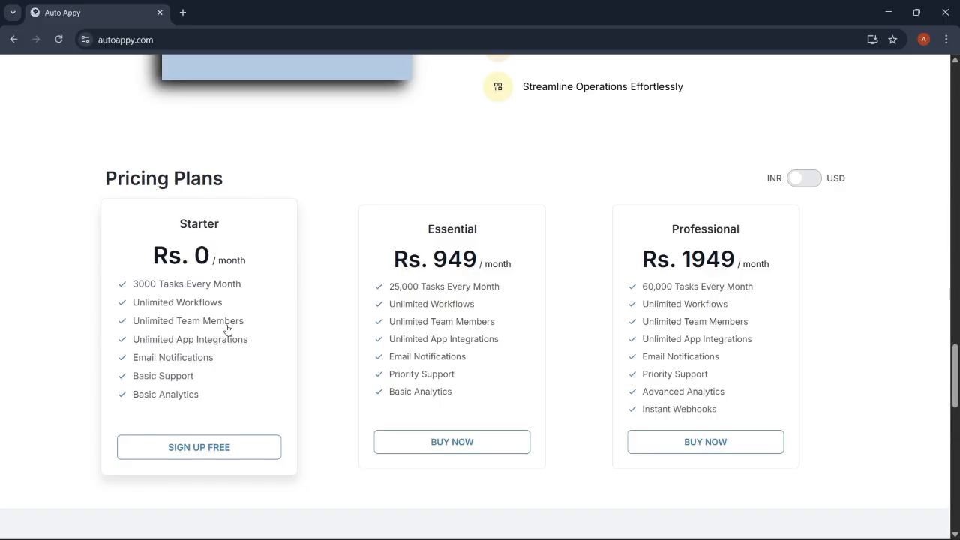
{"action": "scroll", "coordinate": [393, 193], "scroll_direction": "up", "scroll_amount": 20}
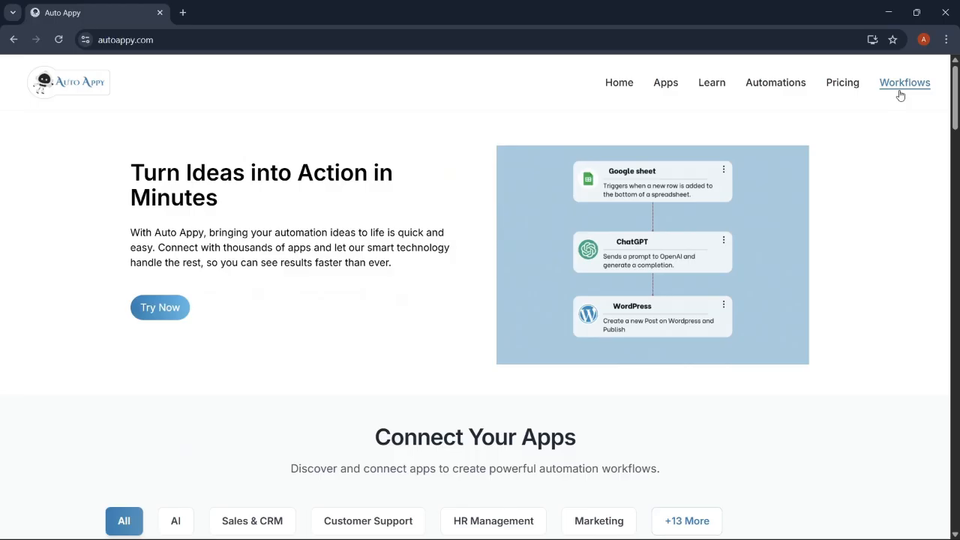
{"action": "left_click", "coordinate": [901, 93]}
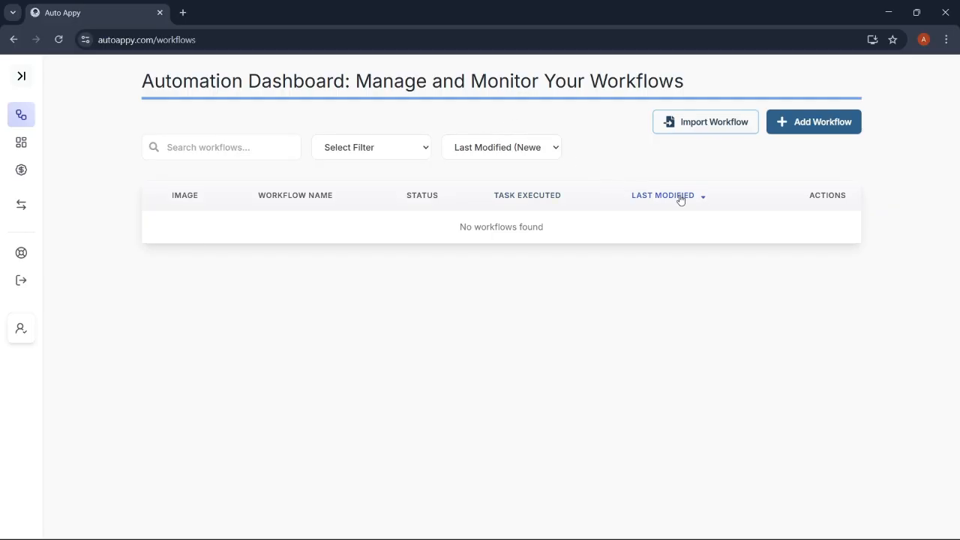
{"action": "left_click", "coordinate": [823, 121]}
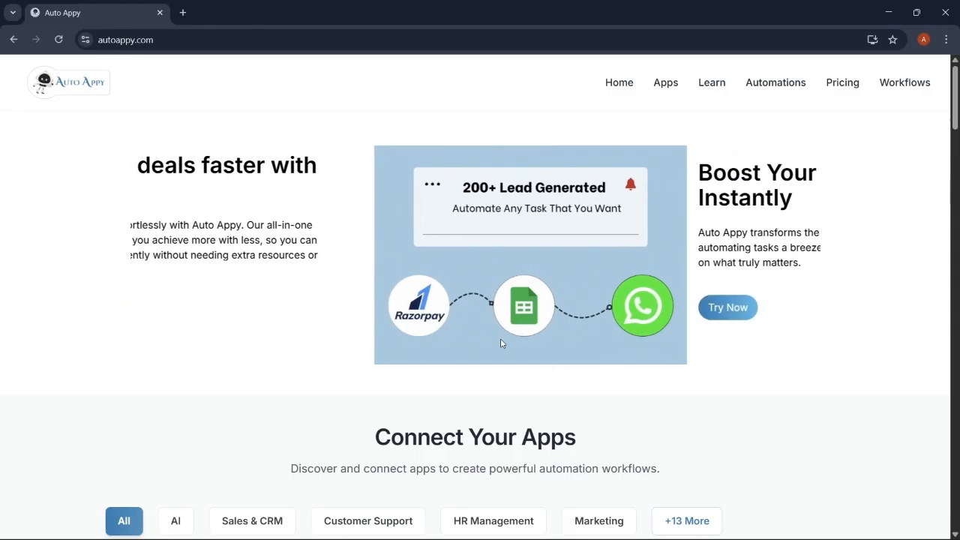
Review the page, then go back to the Automation Dashboard showing 'No workflows found'
{"action": "scroll", "coordinate": [502, 344], "scroll_direction": "down", "scroll_amount": 2}
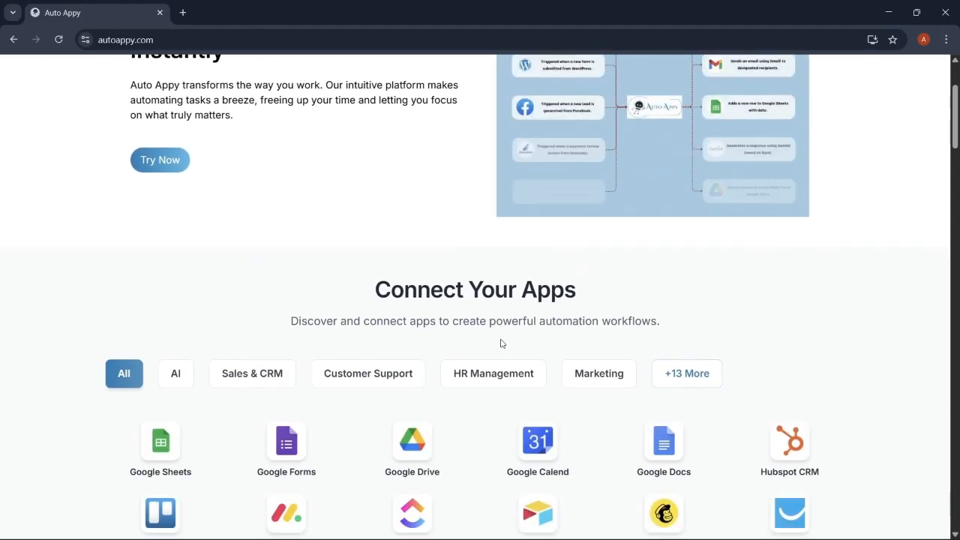
{"action": "scroll", "coordinate": [501, 343], "scroll_direction": "down", "scroll_amount": 2}
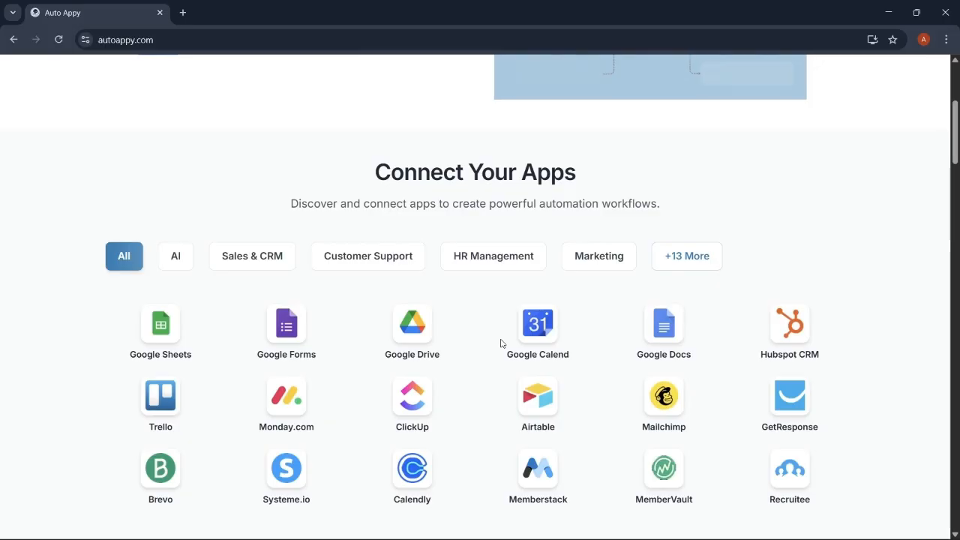
{"action": "scroll", "coordinate": [502, 344], "scroll_direction": "down", "scroll_amount": 4}
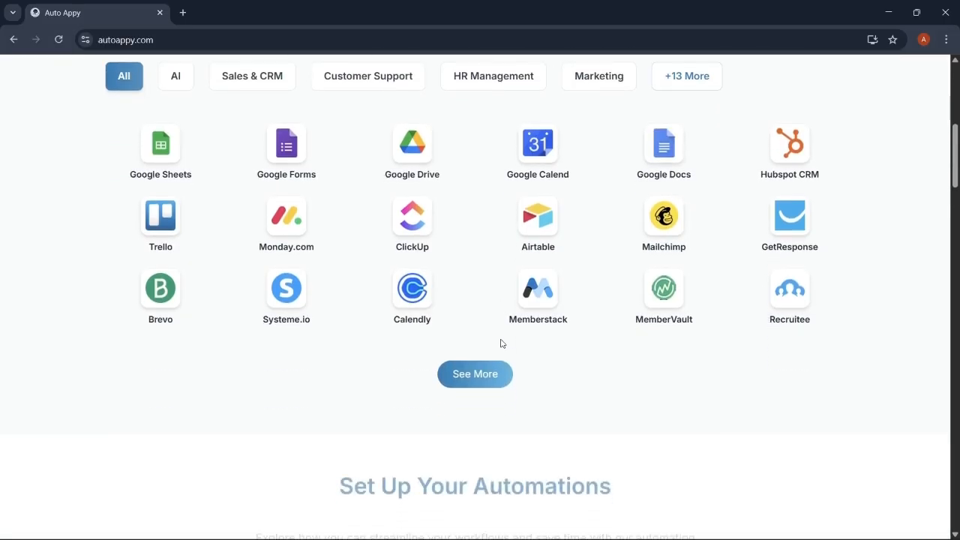
{"action": "scroll", "coordinate": [502, 344], "scroll_direction": "down", "scroll_amount": 1}
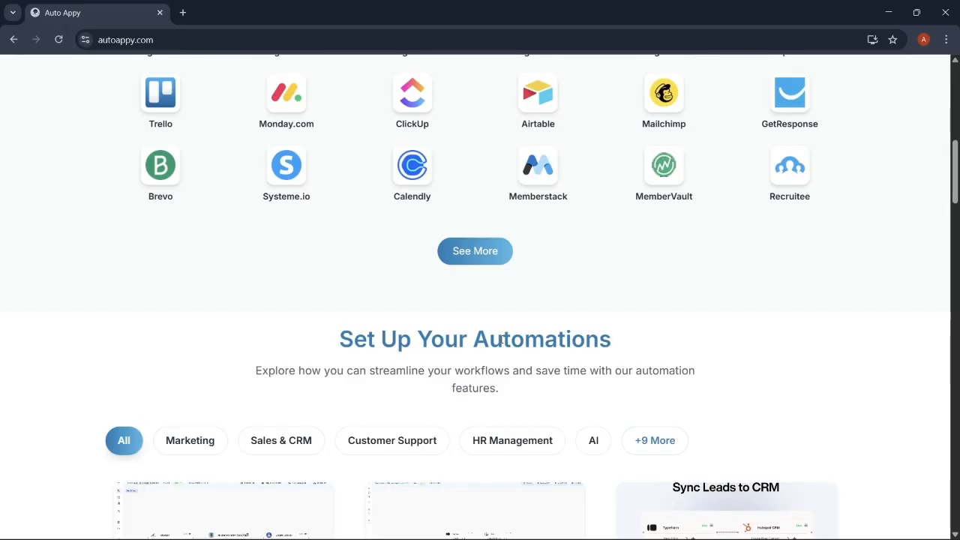
{"action": "scroll", "coordinate": [502, 341], "scroll_direction": "down", "scroll_amount": 3}
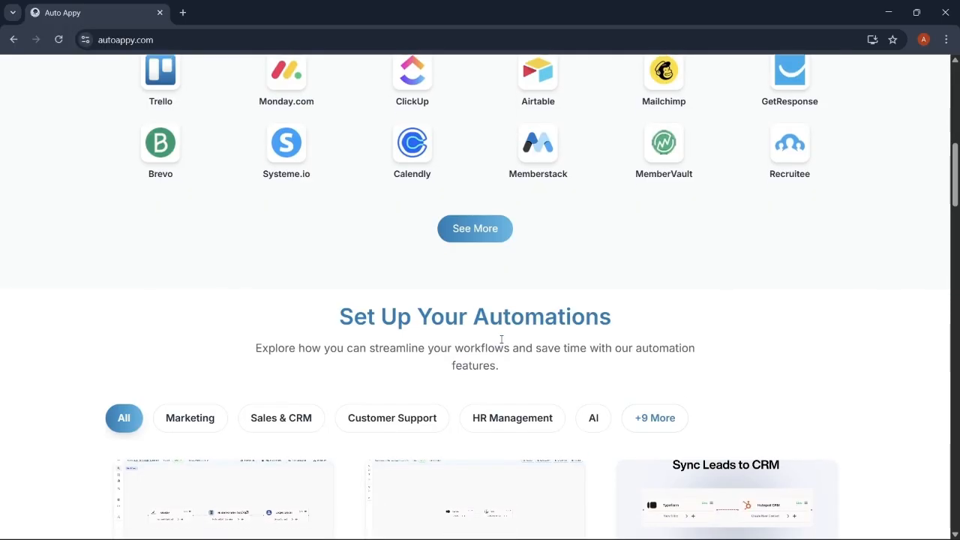
{"action": "scroll", "coordinate": [501, 344], "scroll_direction": "down", "scroll_amount": 2}
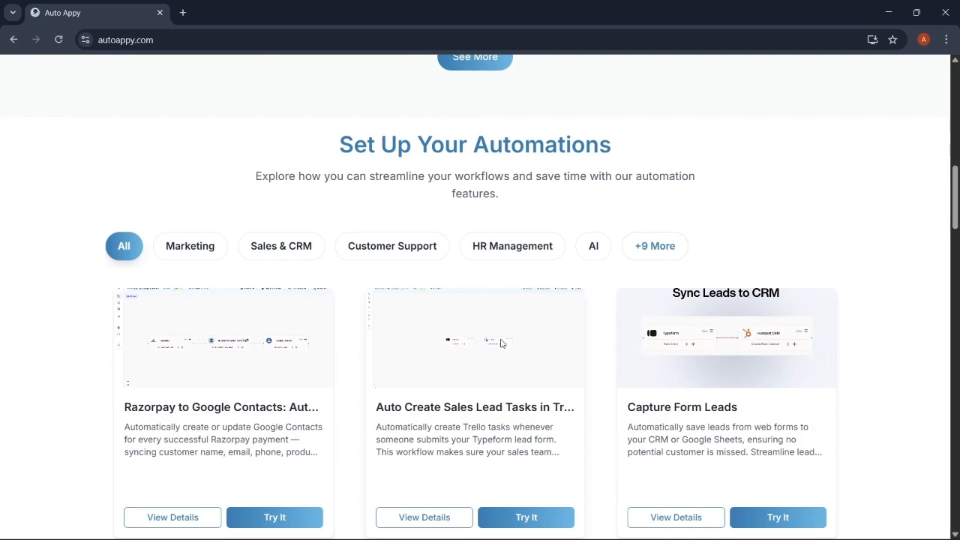
{"action": "scroll", "coordinate": [501, 342], "scroll_direction": "down", "scroll_amount": 2}
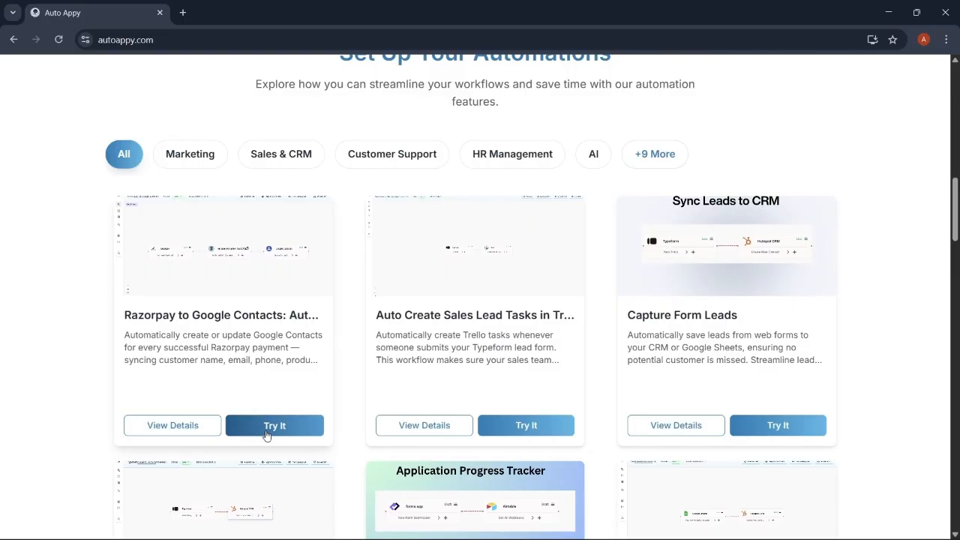
{"action": "scroll", "coordinate": [397, 450], "scroll_direction": "down", "scroll_amount": 10}
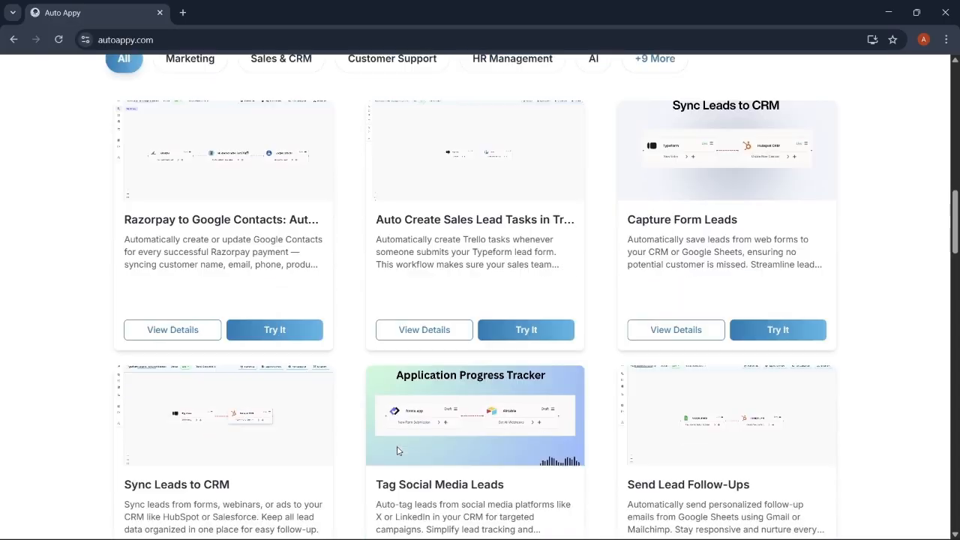
{"action": "scroll", "coordinate": [398, 450], "scroll_direction": "down", "scroll_amount": 8}
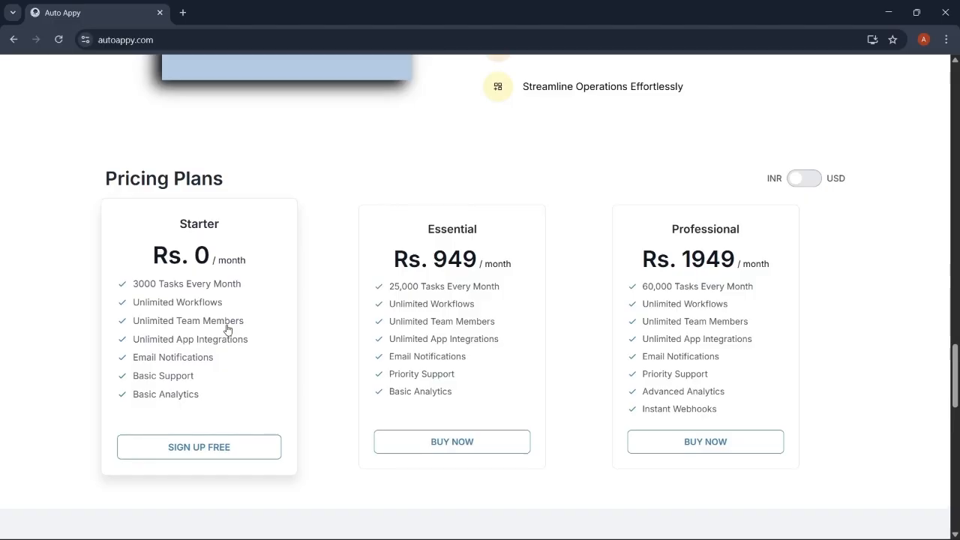
{"action": "scroll", "coordinate": [392, 192], "scroll_direction": "up", "scroll_amount": 10}
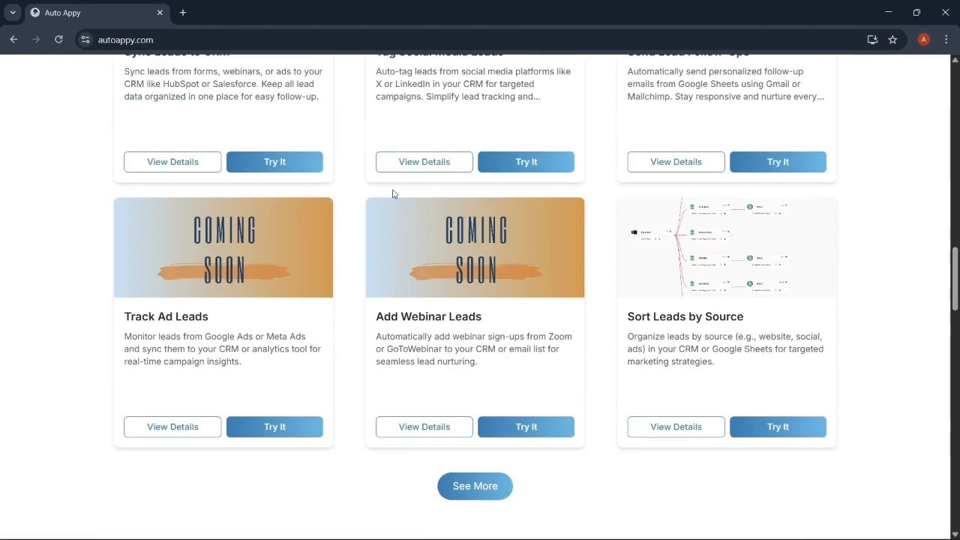
{"action": "scroll", "coordinate": [392, 192], "scroll_direction": "up", "scroll_amount": 9}
{"action": "scroll", "coordinate": [392, 194], "scroll_direction": "up", "scroll_amount": 4}
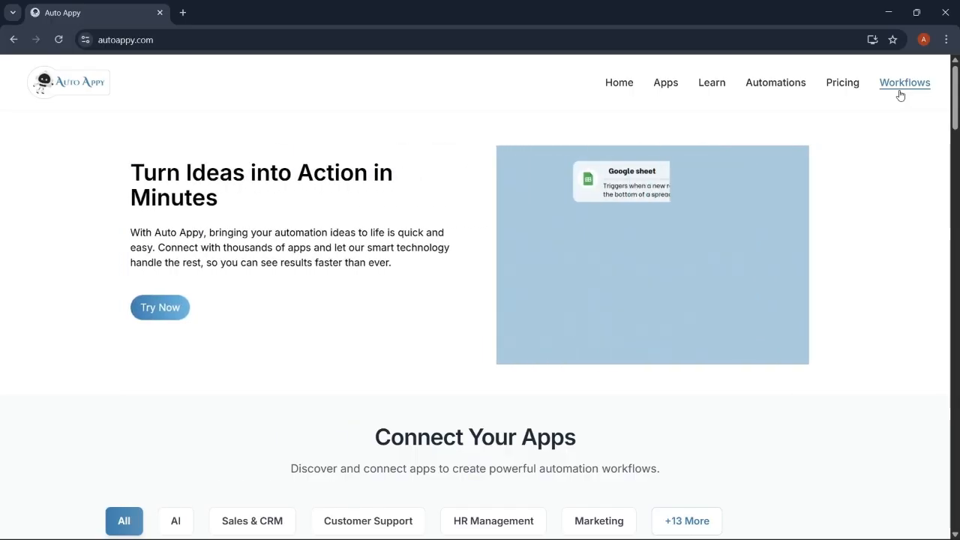
{"action": "left_click", "coordinate": [901, 91]}
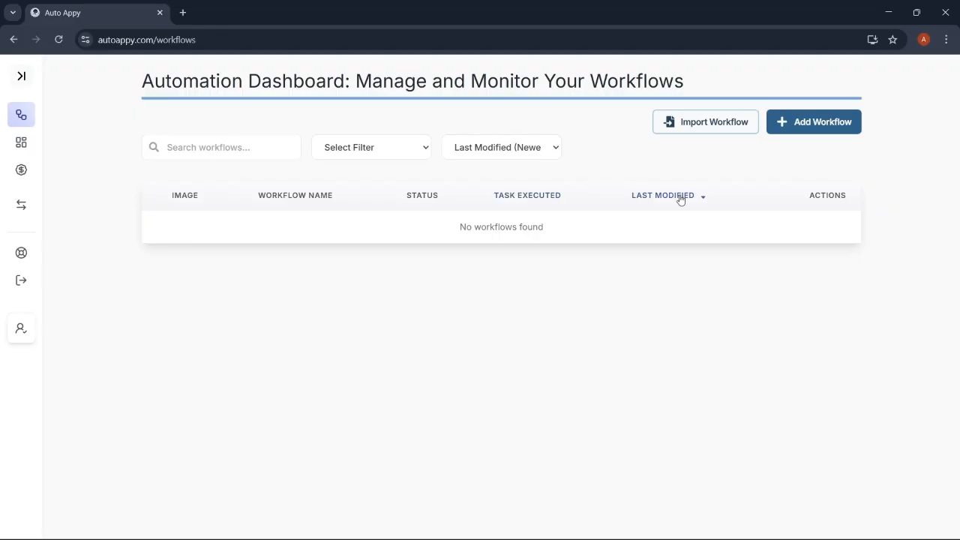
Create a draft workflow named 'Send Confirmation Emails Using Google Forms…'
{"action": "left_click", "coordinate": [825, 121]}
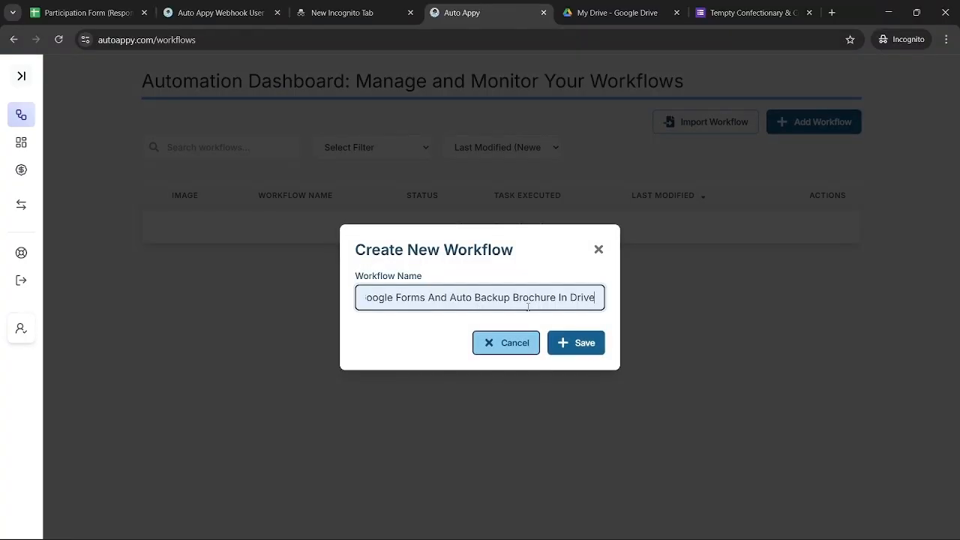
{"action": "left_click", "coordinate": [575, 345]}
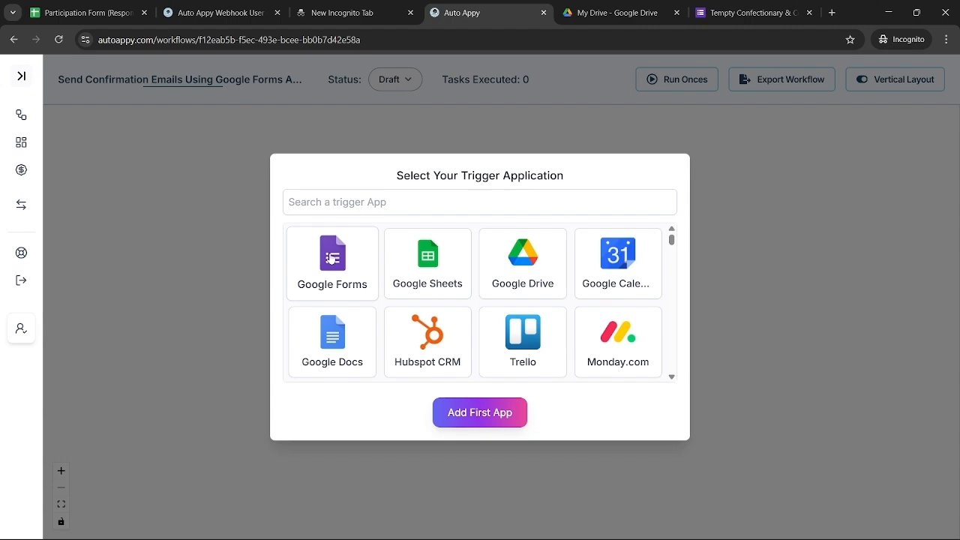
Add Google Forms as the first app with the 'New Response Received' trigger
{"action": "left_click", "coordinate": [331, 259]}
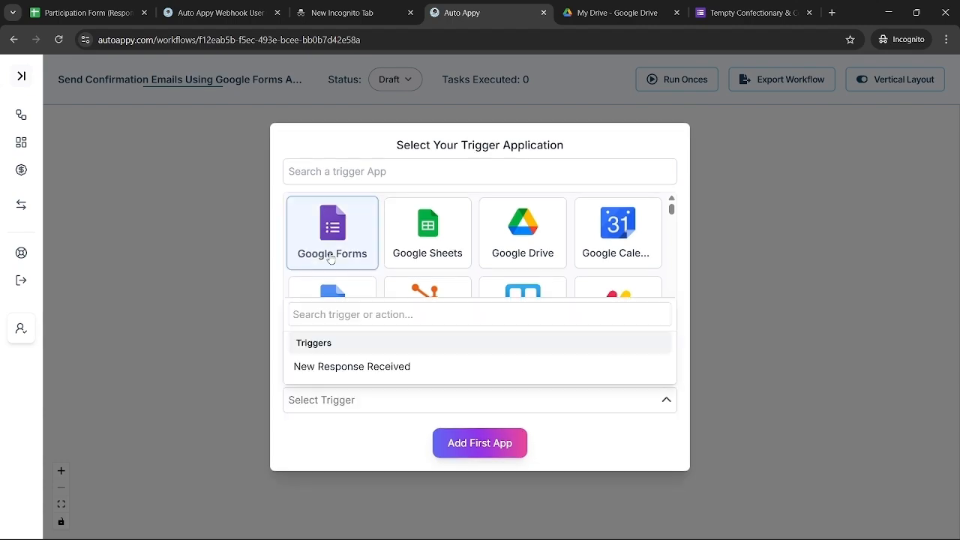
{"action": "left_click", "coordinate": [380, 368]}
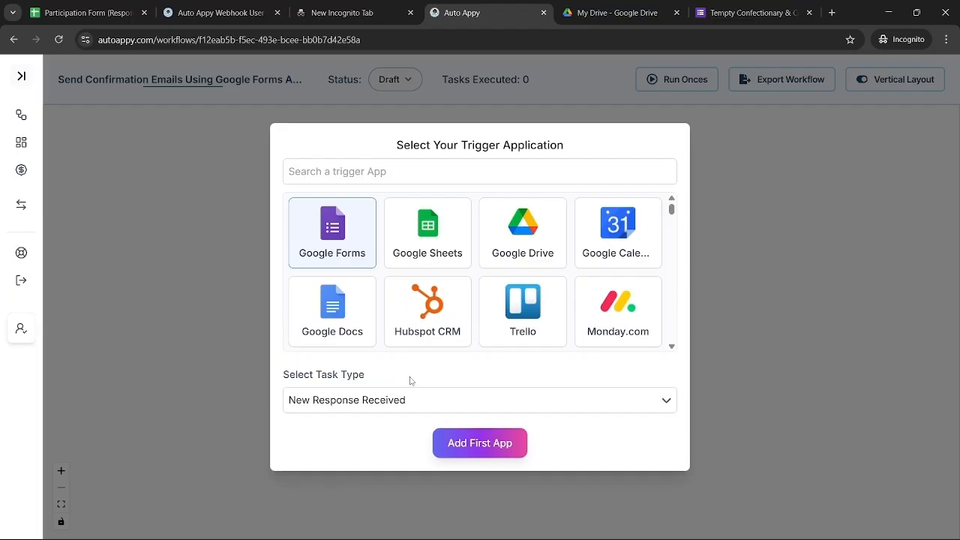
{"action": "left_click", "coordinate": [491, 445]}
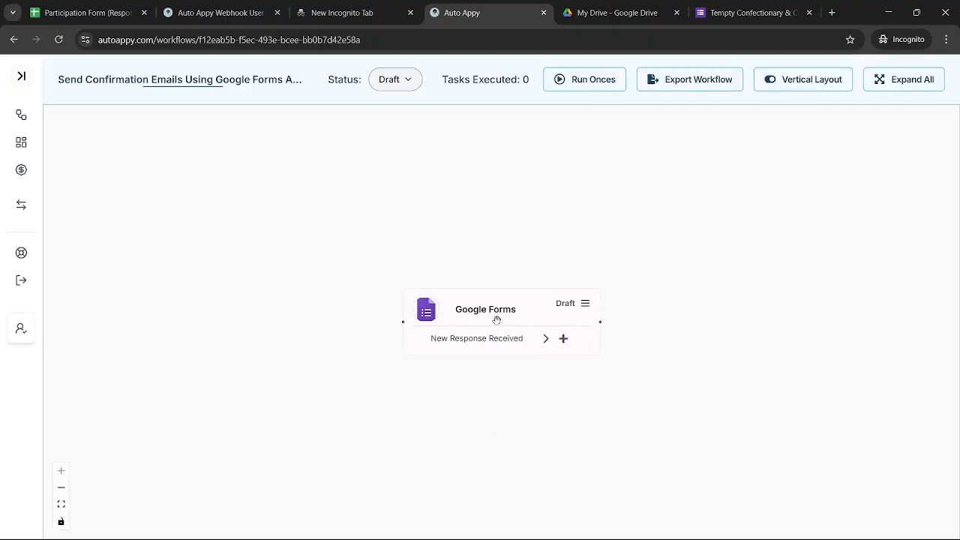
Reposition the Google Forms node and copy its webhook URL from the setup panel
{"action": "left_click_drag", "start_coordinate": [499, 322], "coordinate": [422, 293]}
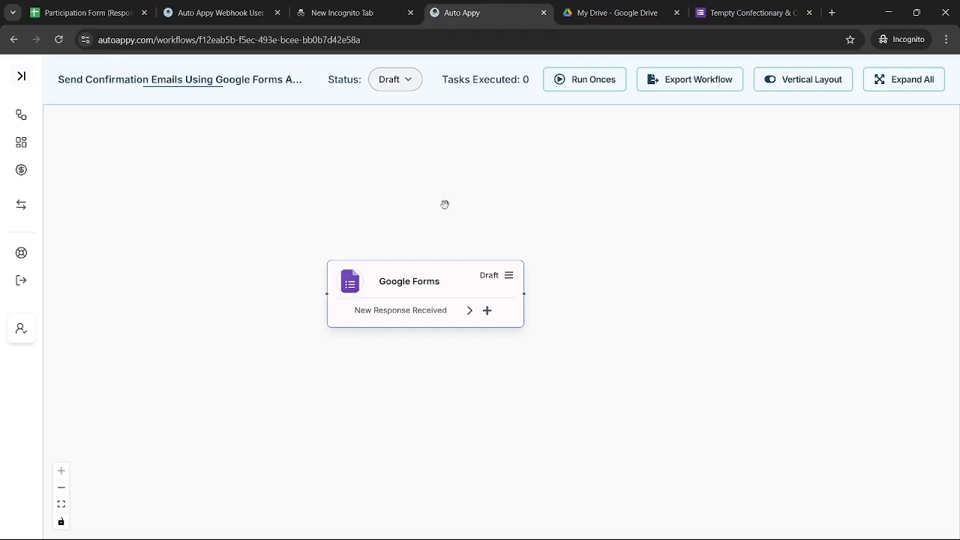
{"action": "left_click", "coordinate": [508, 283]}
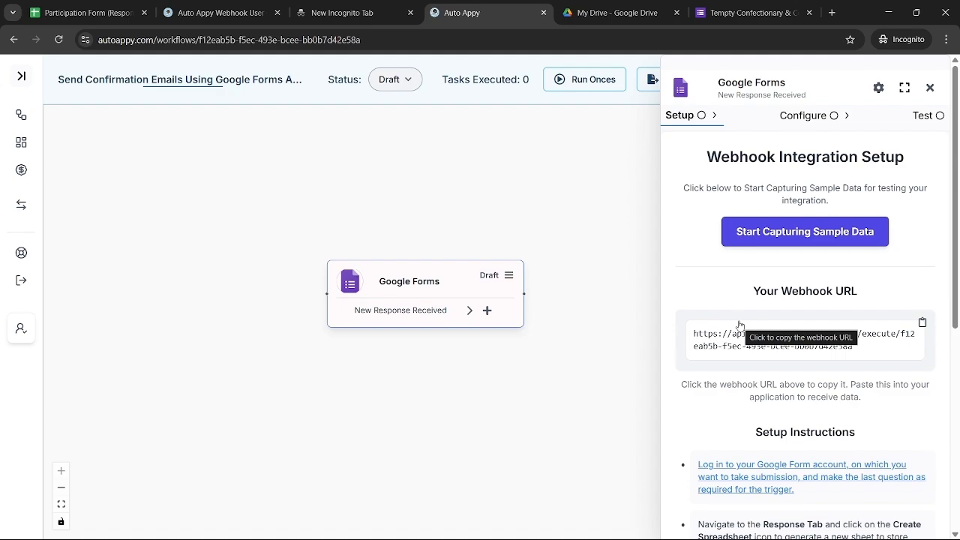
{"action": "scroll", "coordinate": [739, 324], "scroll_direction": "down", "scroll_amount": 1}
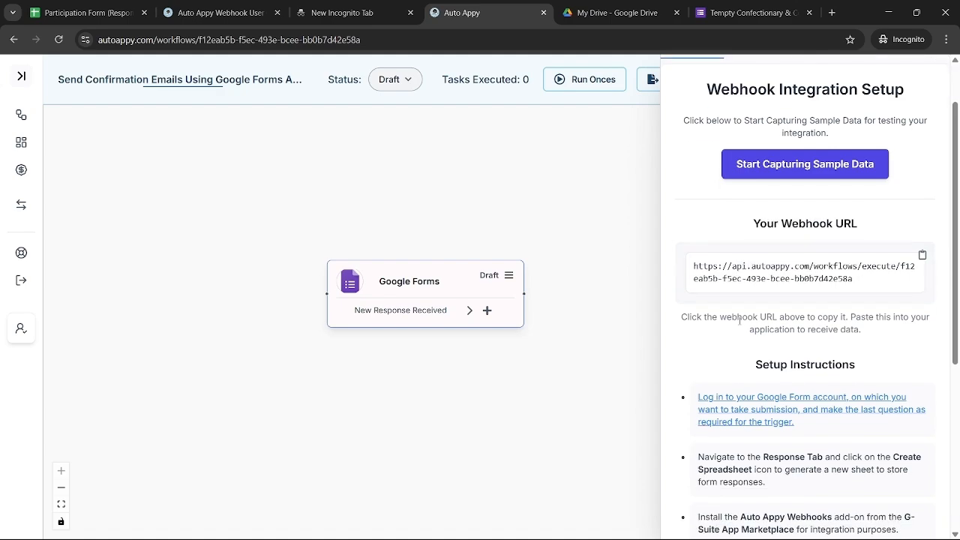
{"action": "left_click", "coordinate": [852, 279]}
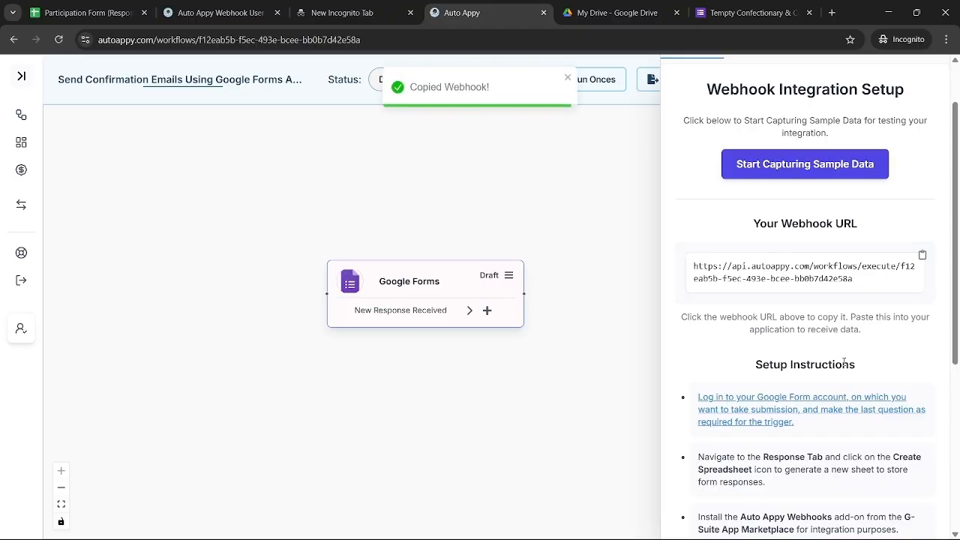
{"action": "scroll", "coordinate": [844, 362], "scroll_direction": "down", "scroll_amount": 2}
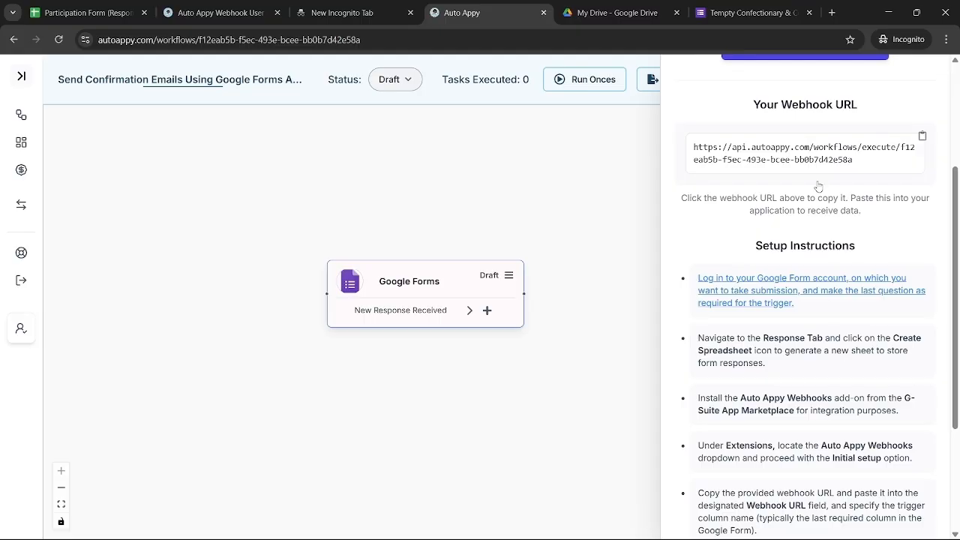
Link the Tempty Confectionary & Co form's responses to a newly created spreadsheet
{"action": "left_click", "coordinate": [758, 13]}
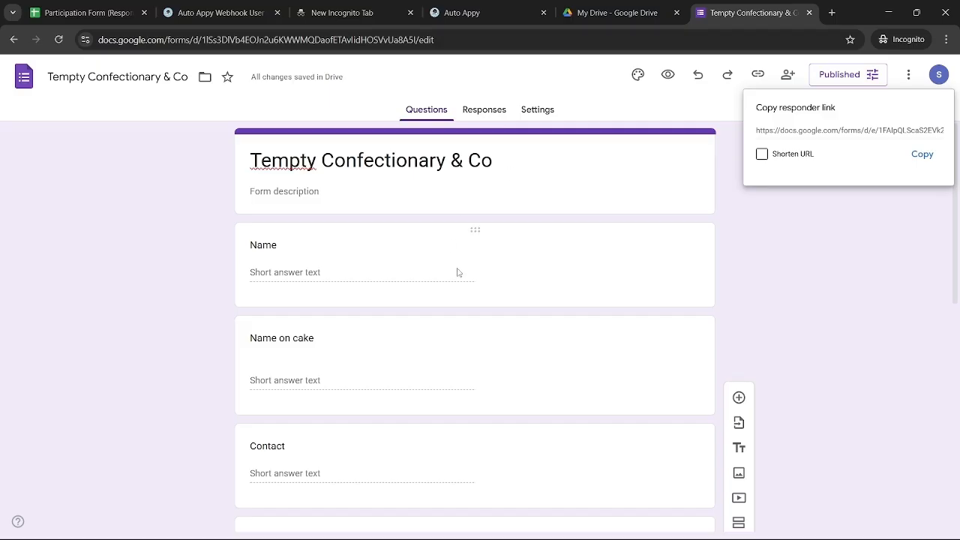
{"action": "scroll", "coordinate": [489, 326], "scroll_direction": "down", "scroll_amount": 2}
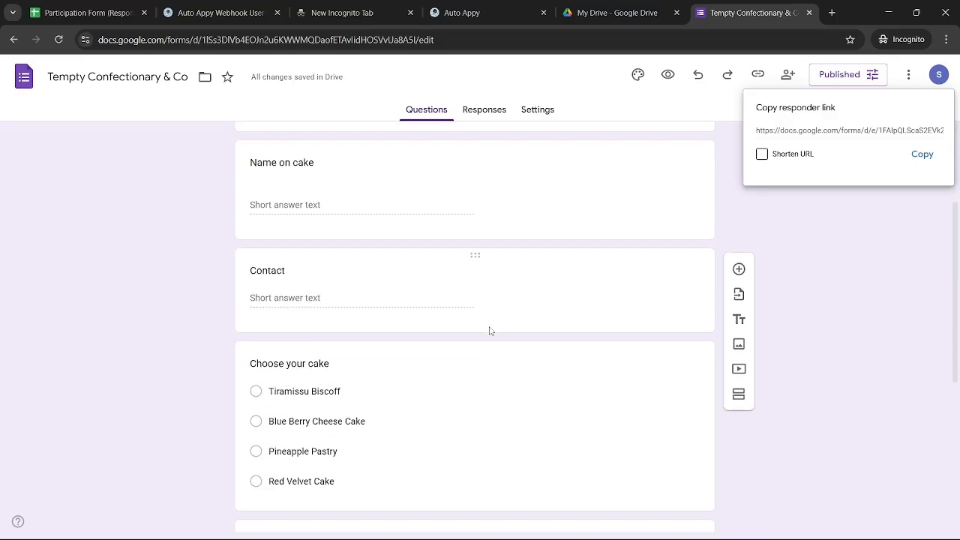
{"action": "scroll", "coordinate": [489, 330], "scroll_direction": "down", "scroll_amount": 3}
{"action": "scroll", "coordinate": [489, 331], "scroll_direction": "down", "scroll_amount": 2}
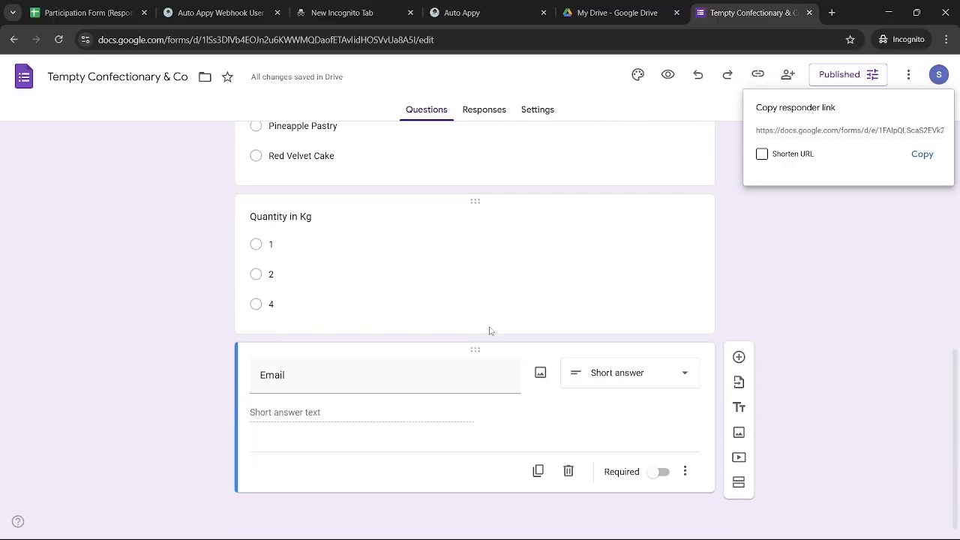
{"action": "scroll", "coordinate": [489, 327], "scroll_direction": "up", "scroll_amount": 10}
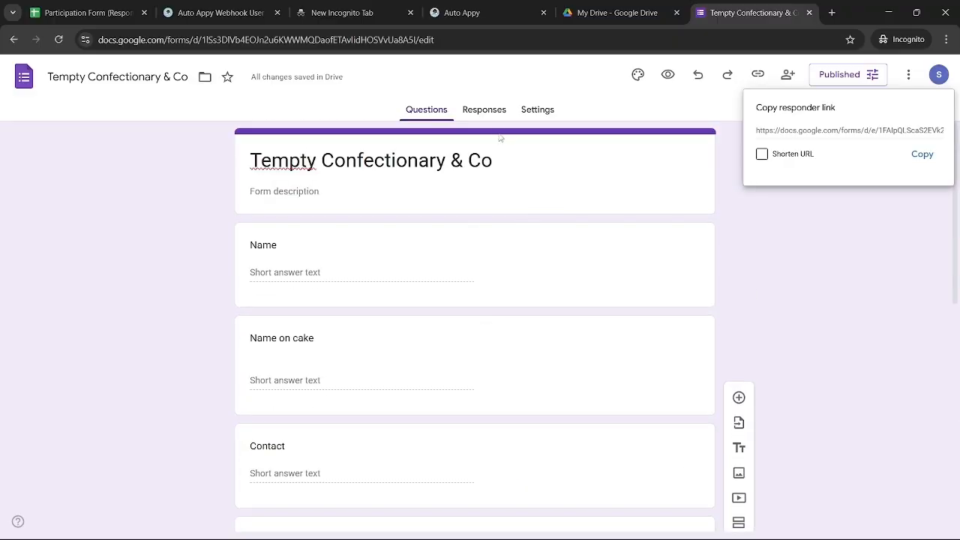
{"action": "left_click", "coordinate": [487, 114]}
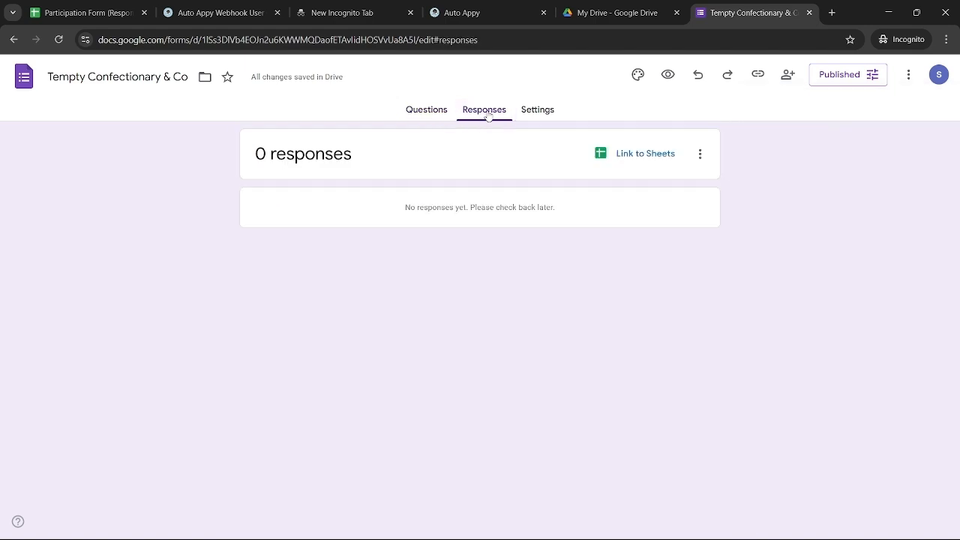
{"action": "left_click", "coordinate": [641, 156]}
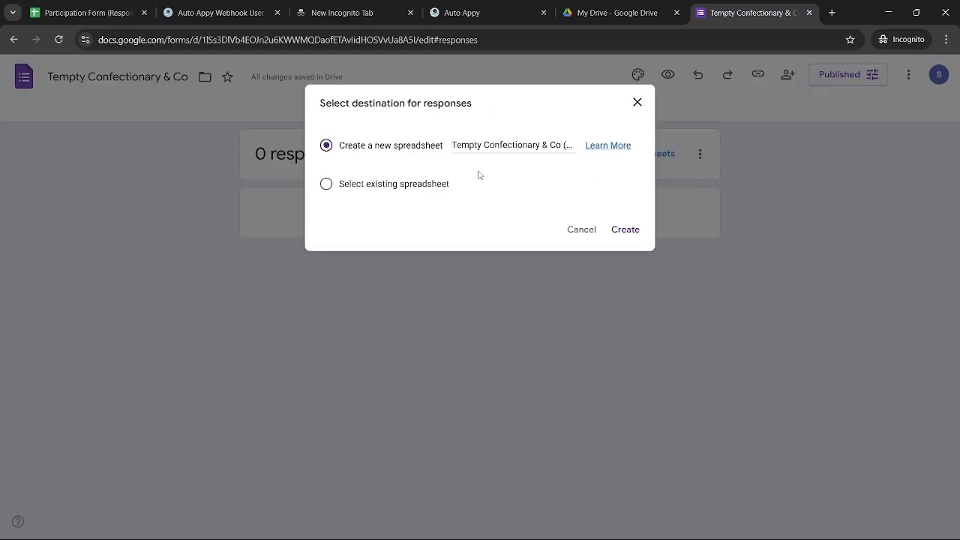
{"action": "left_click", "coordinate": [625, 229]}
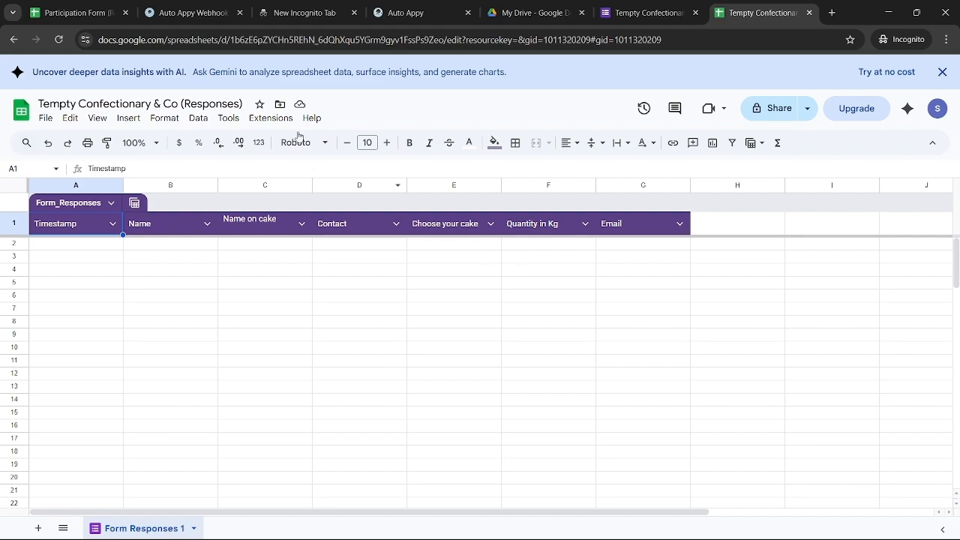
Open the Google Workspace Marketplace via Extensions > Add-ons > Get add-ons
{"action": "left_click", "coordinate": [275, 120]}
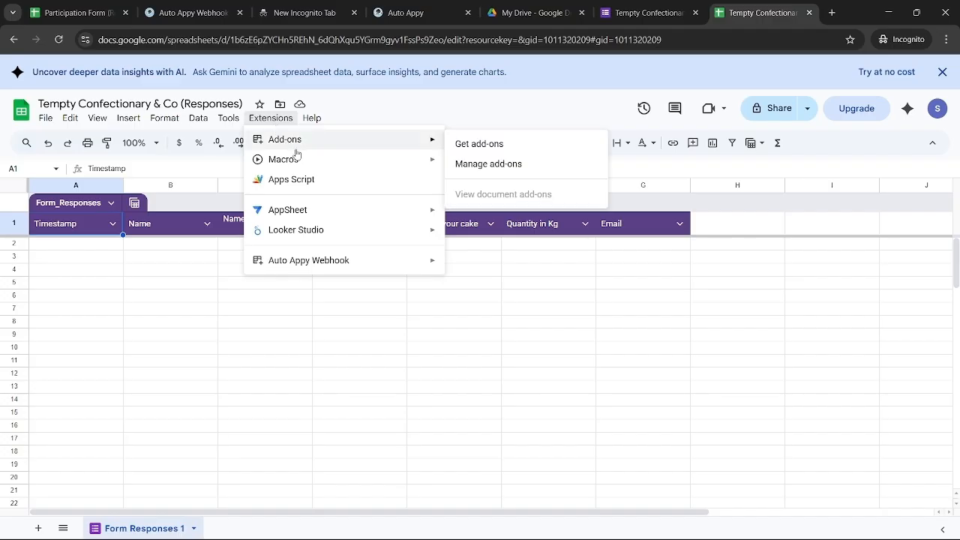
{"action": "mouse_move", "coordinate": [311, 164]}
{"action": "mouse_move", "coordinate": [312, 143]}
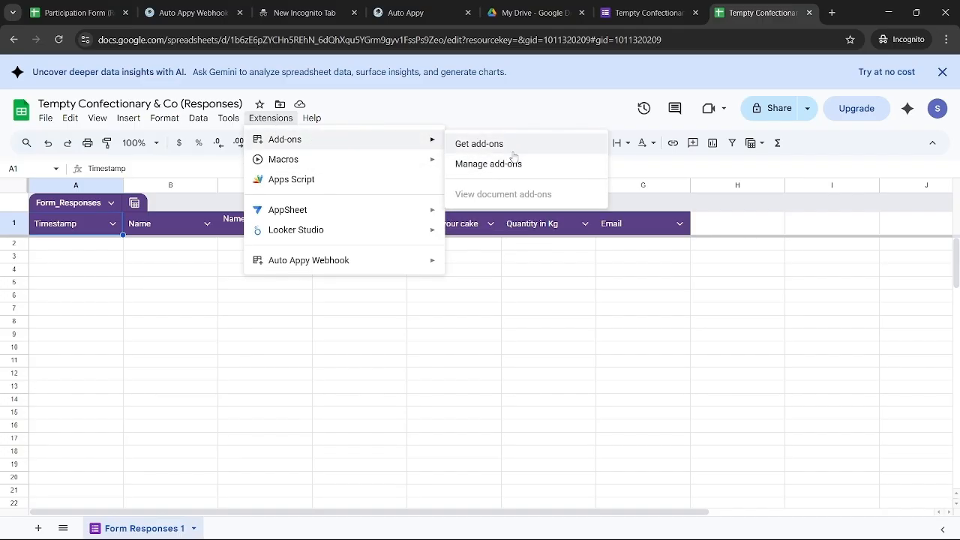
{"action": "left_click", "coordinate": [488, 149]}
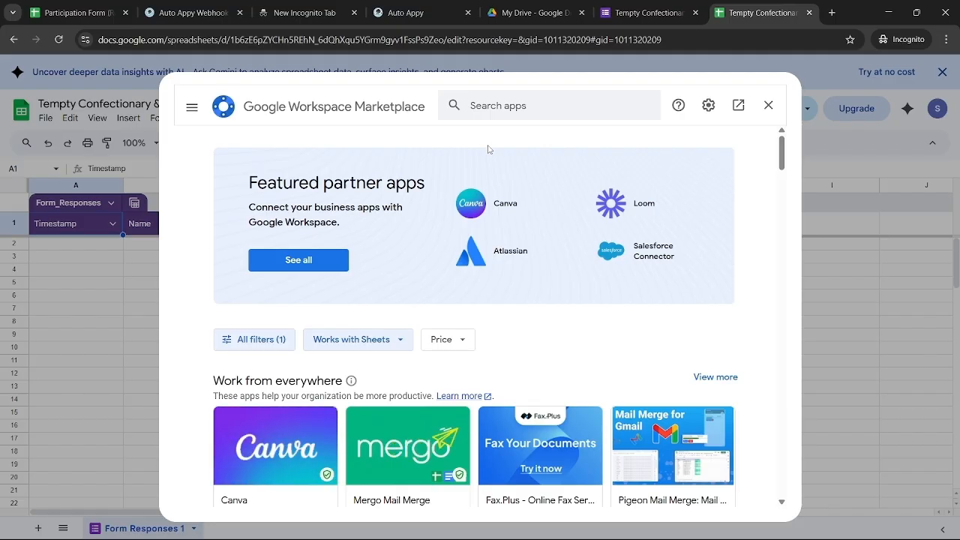
Search 'Auto app', confirm the Auto Appy Webhook add-on is installed, and close the marketplace
{"action": "left_click", "coordinate": [515, 105]}
{"action": "type", "text": "A"}
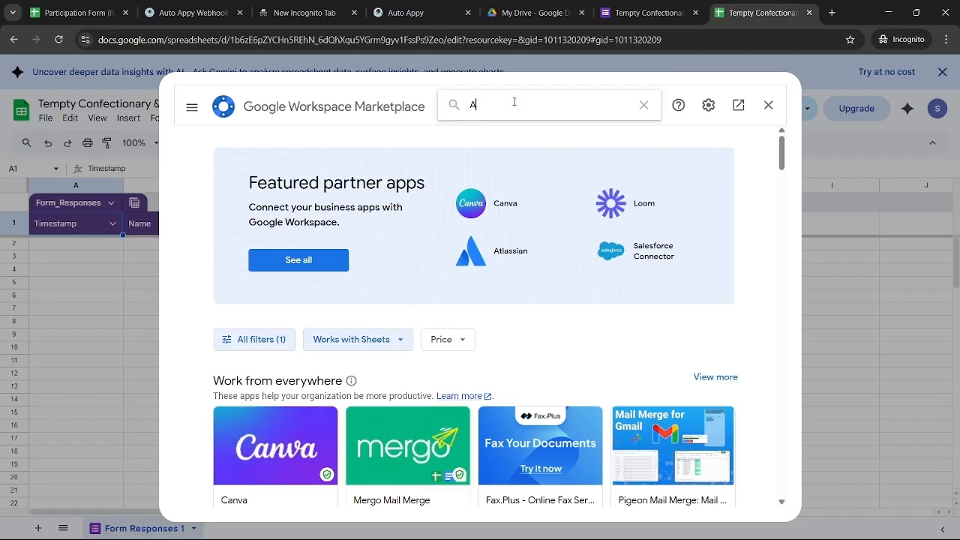
{"action": "type", "text": "uto"}
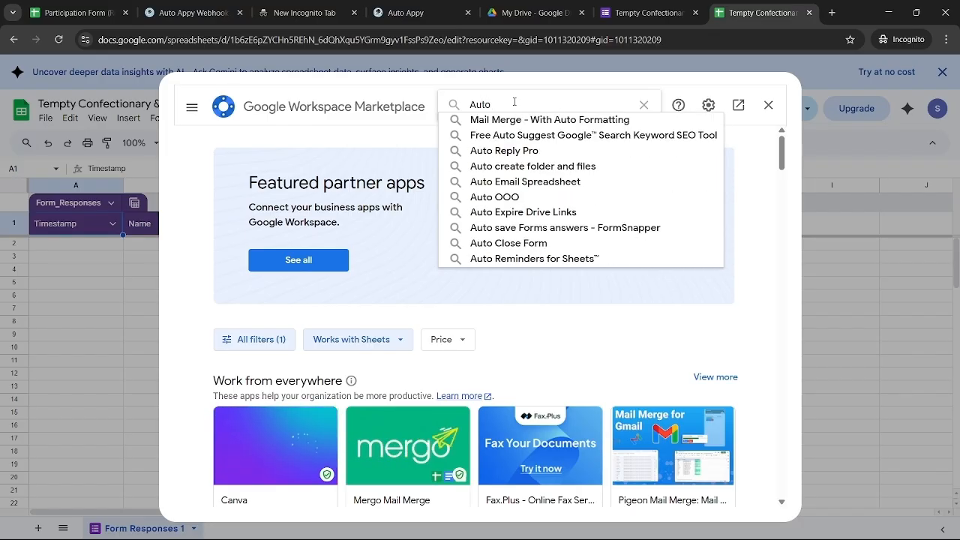
{"action": "type", "text": " app"}
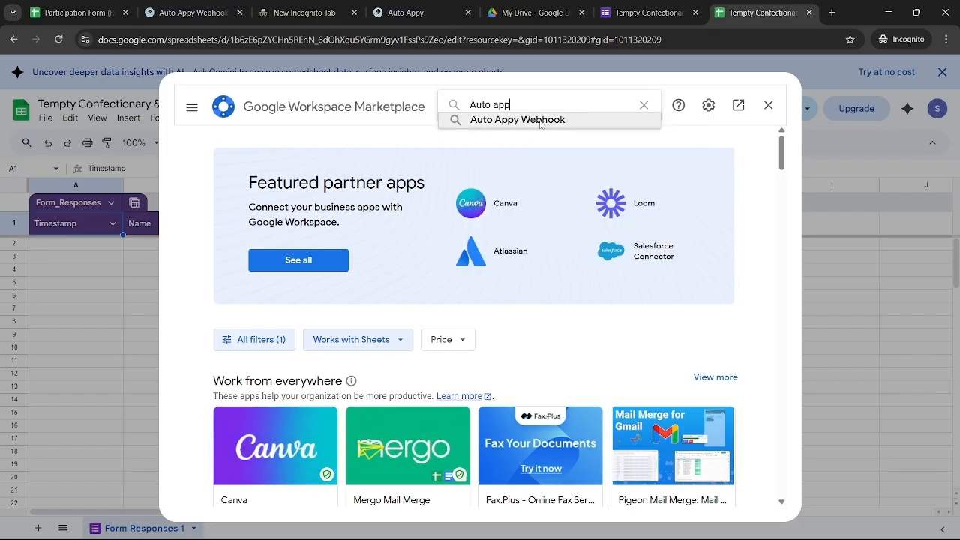
{"action": "left_click", "coordinate": [539, 122]}
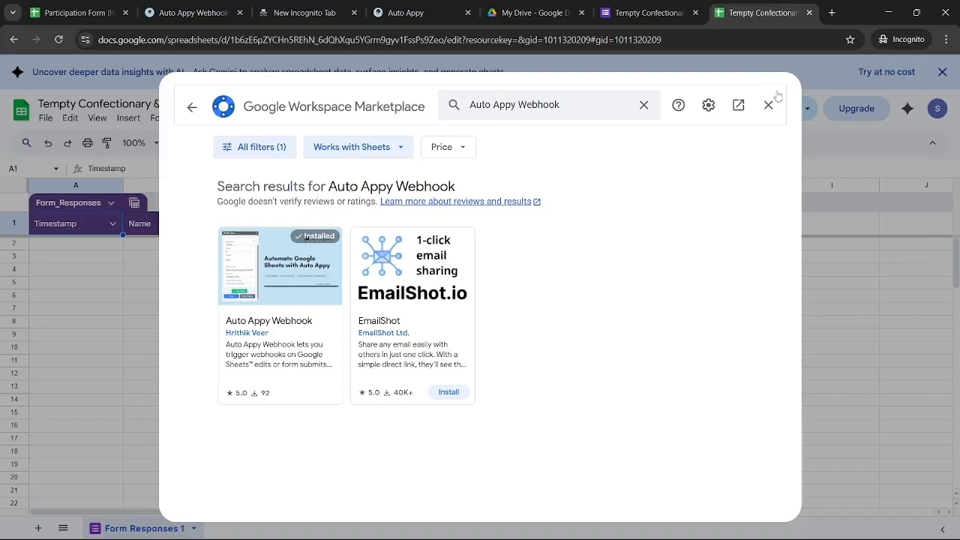
{"action": "left_click", "coordinate": [765, 110]}
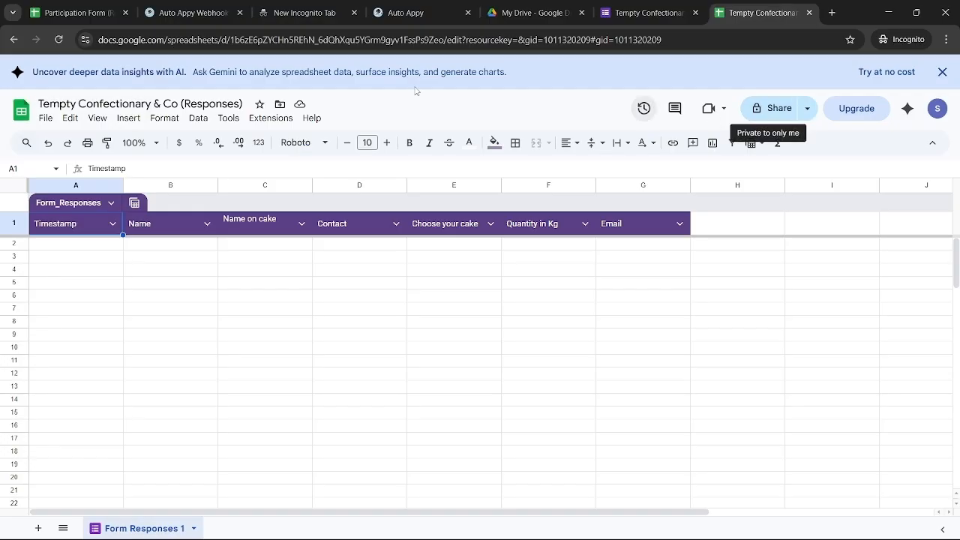
Reload the sheet, launch Auto Appy Webhook's Setup Workflow, and replace the old trigger with a blank one
{"action": "left_click", "coordinate": [60, 38]}
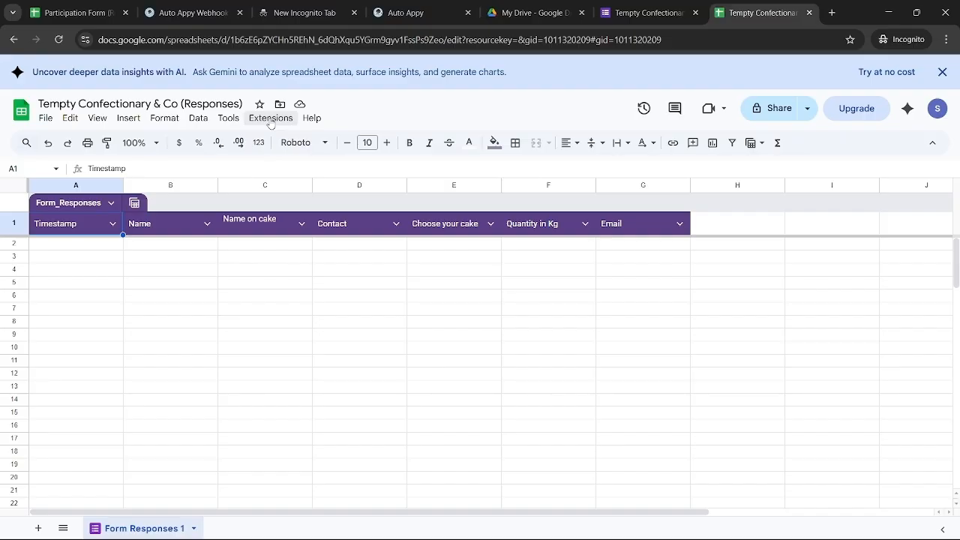
{"action": "left_click", "coordinate": [270, 120]}
{"action": "mouse_move", "coordinate": [310, 261]}
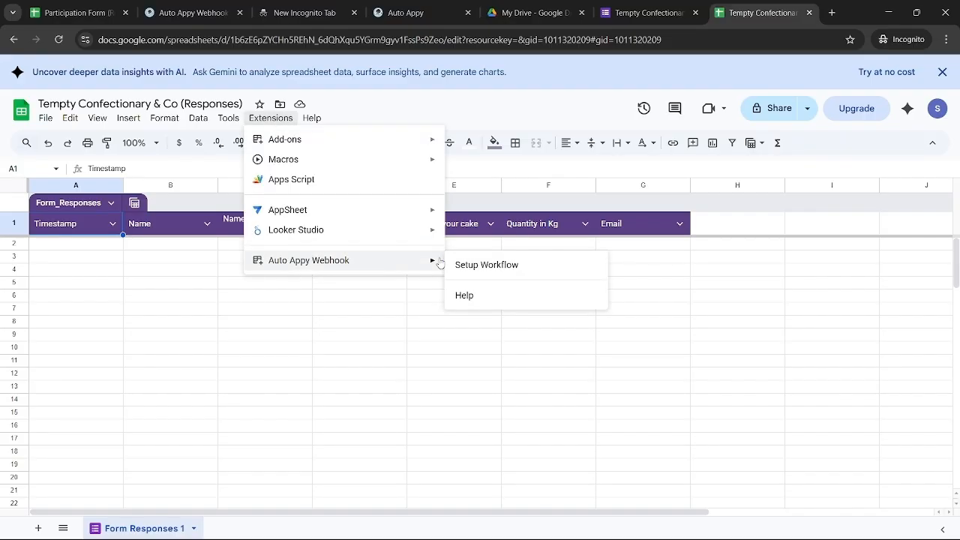
{"action": "left_click", "coordinate": [479, 268]}
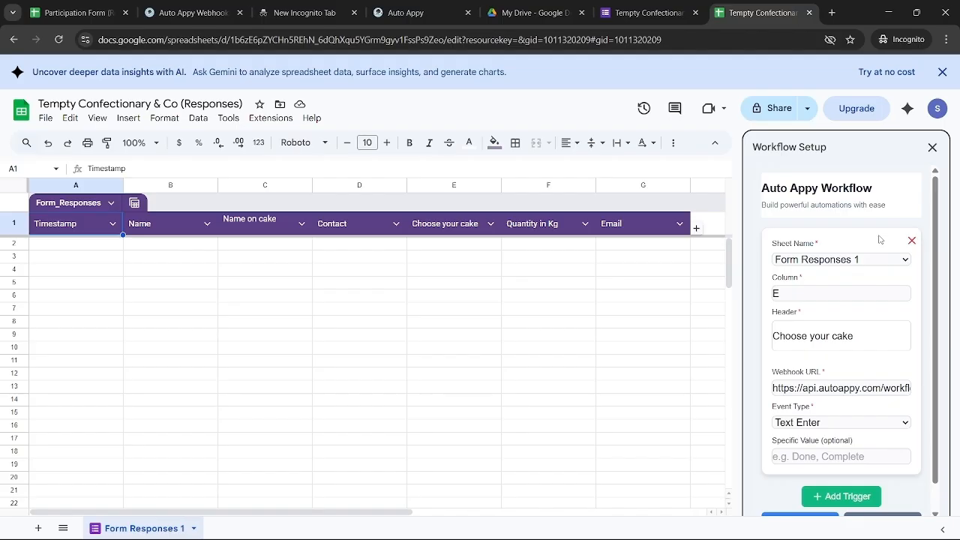
{"action": "left_click", "coordinate": [913, 240]}
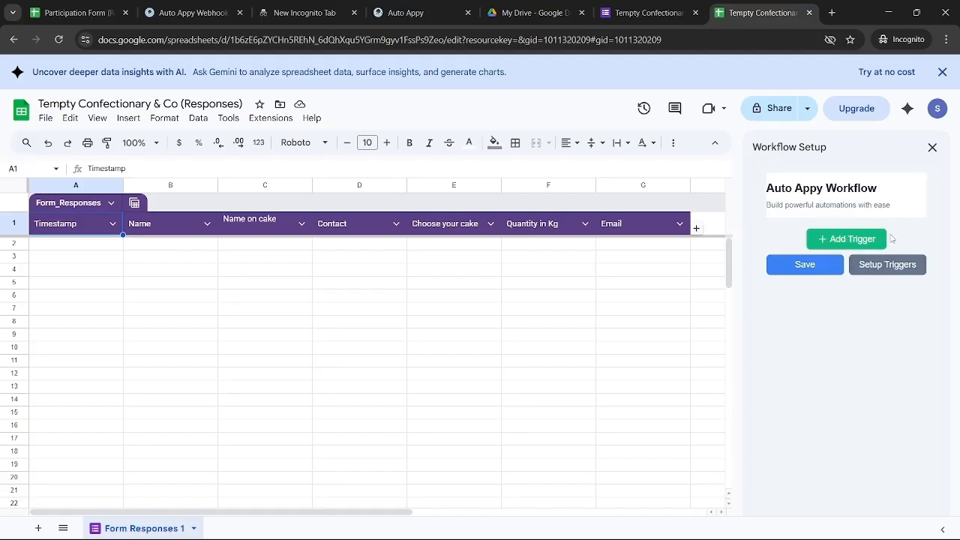
{"action": "left_click", "coordinate": [858, 238]}
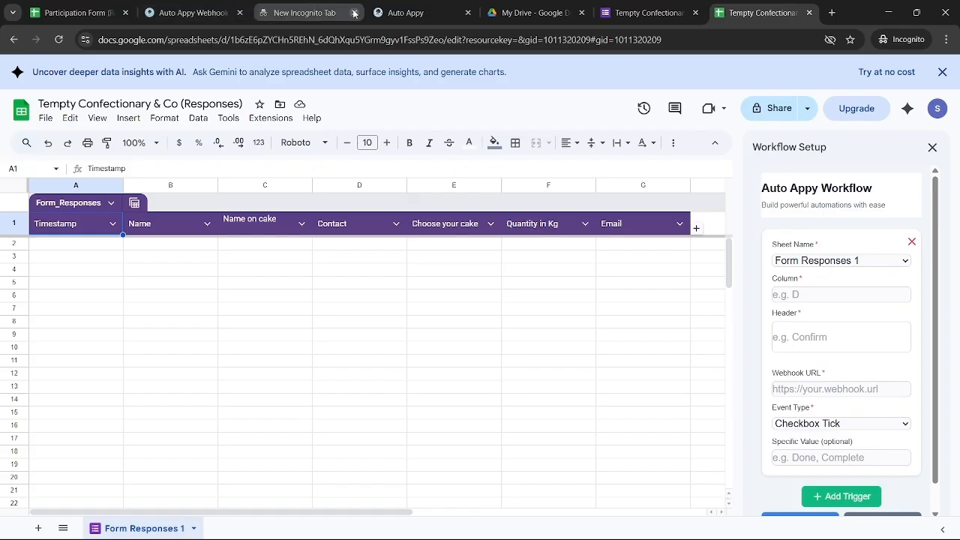
Back in the Auto Appy workflow editor, copy the trigger's webhook URL
{"action": "left_click", "coordinate": [199, 9]}
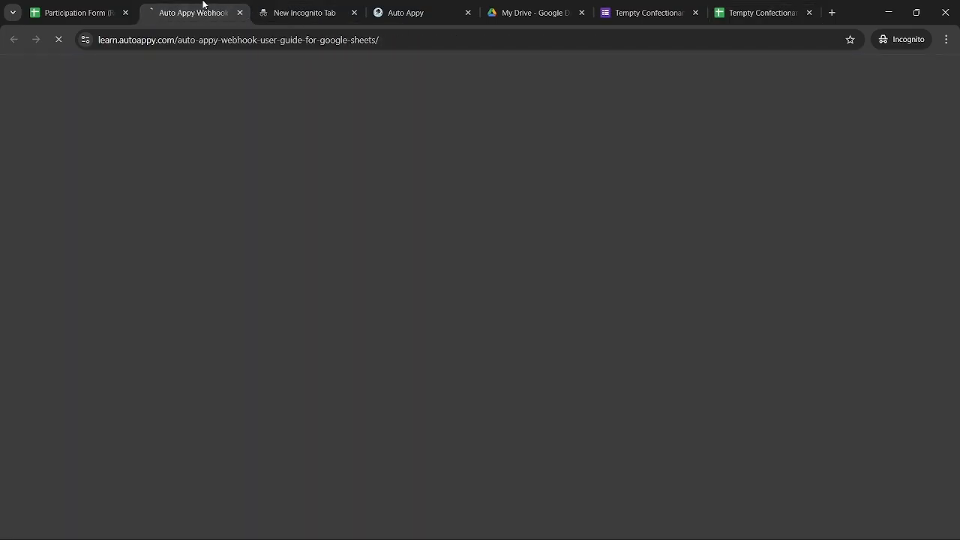
{"action": "left_click", "coordinate": [424, 12]}
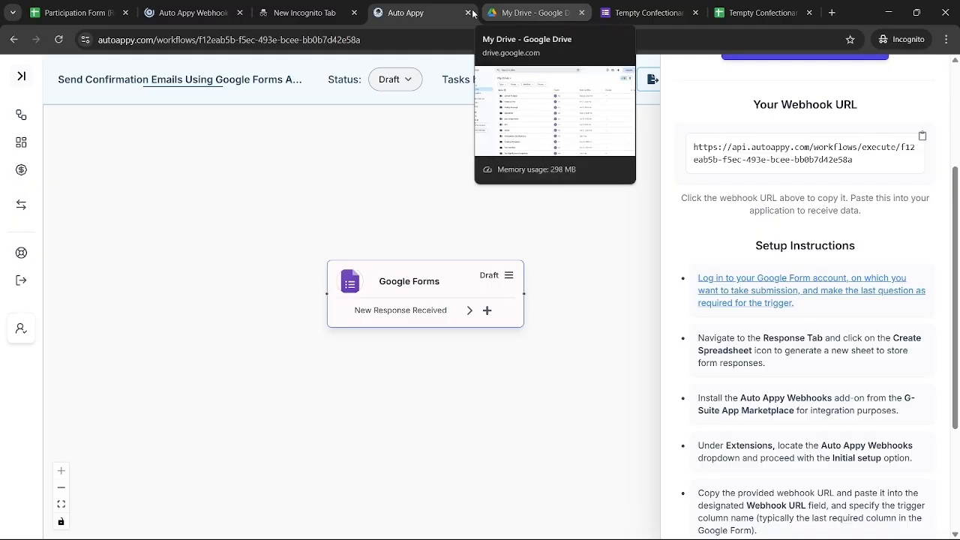
{"action": "left_click", "coordinate": [183, 14]}
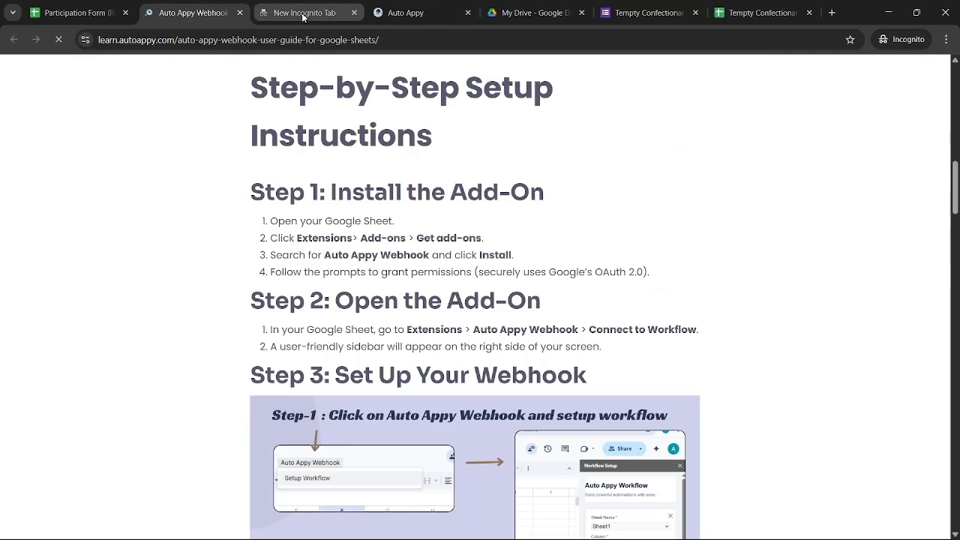
{"action": "left_click", "coordinate": [303, 15]}
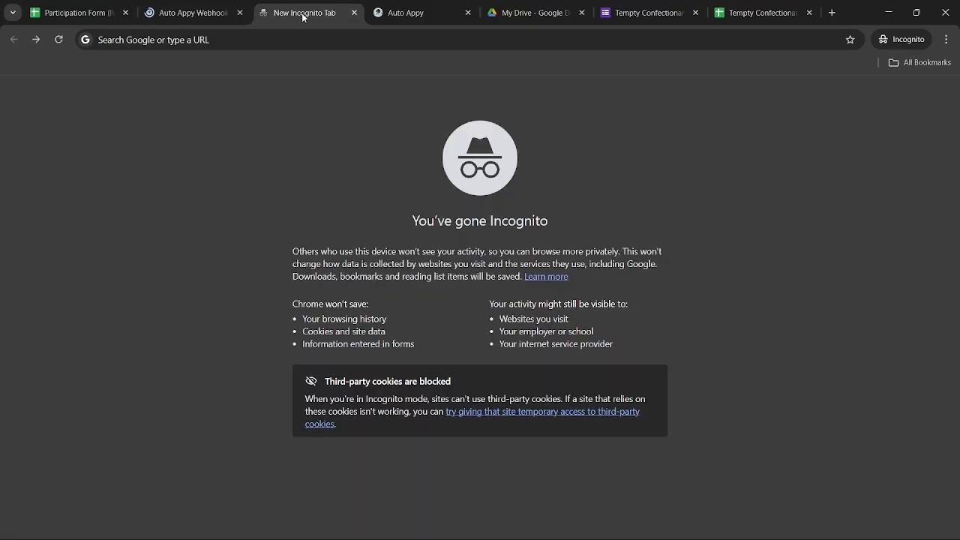
{"action": "left_click", "coordinate": [188, 16]}
{"action": "left_click", "coordinate": [396, 10]}
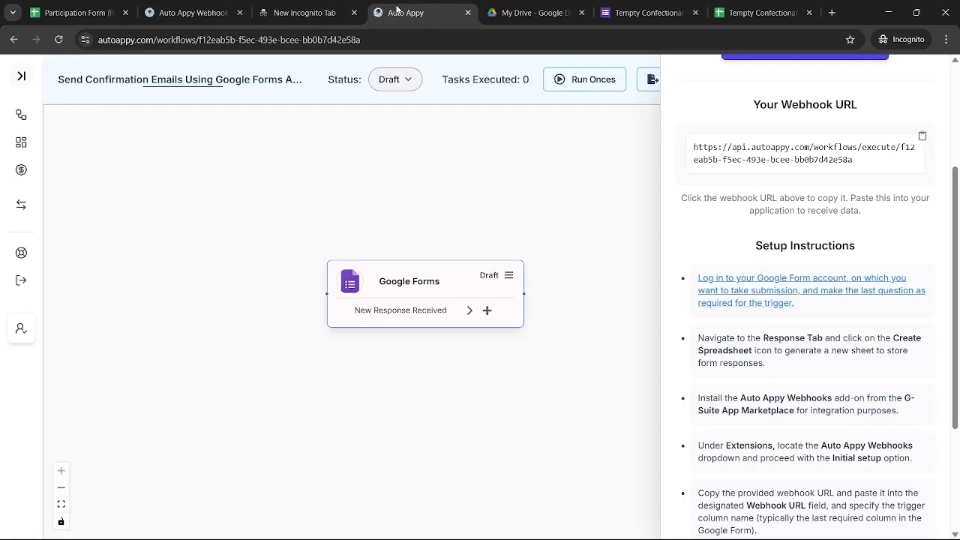
{"action": "scroll", "coordinate": [721, 236], "scroll_direction": "up", "scroll_amount": 3}
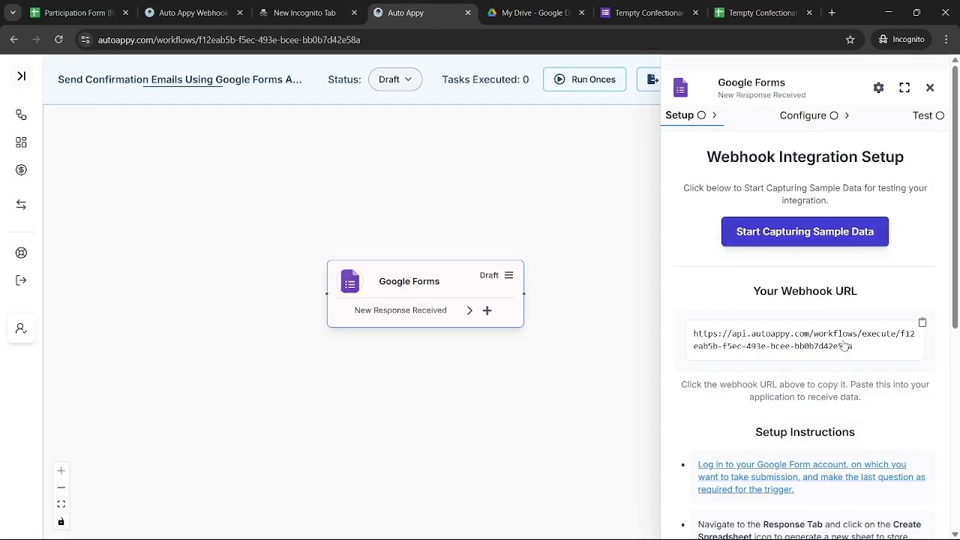
{"action": "left_click", "coordinate": [901, 333]}
Paste the webhook URL into the Sheets trigger and set column G with header 'Email'
{"action": "left_click", "coordinate": [623, 6]}
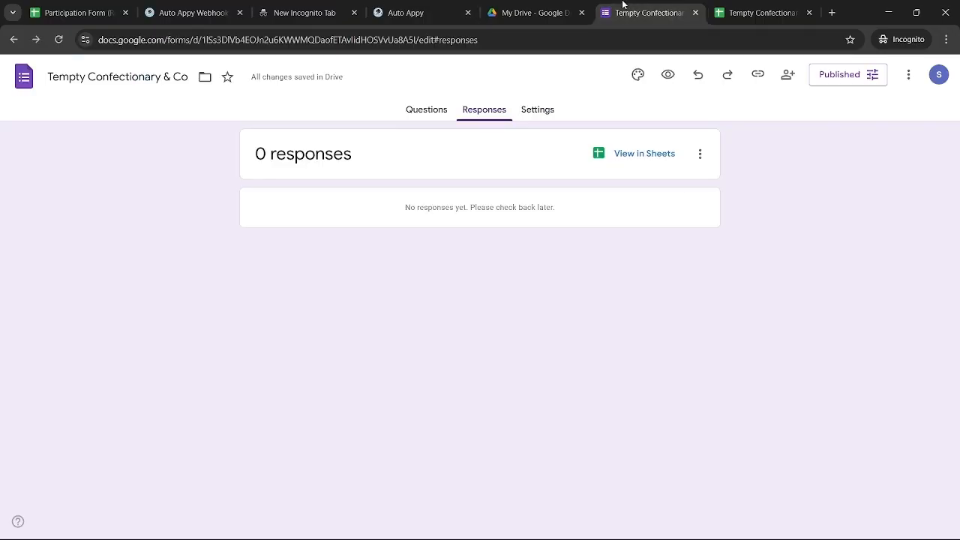
{"action": "left_click", "coordinate": [731, 10]}
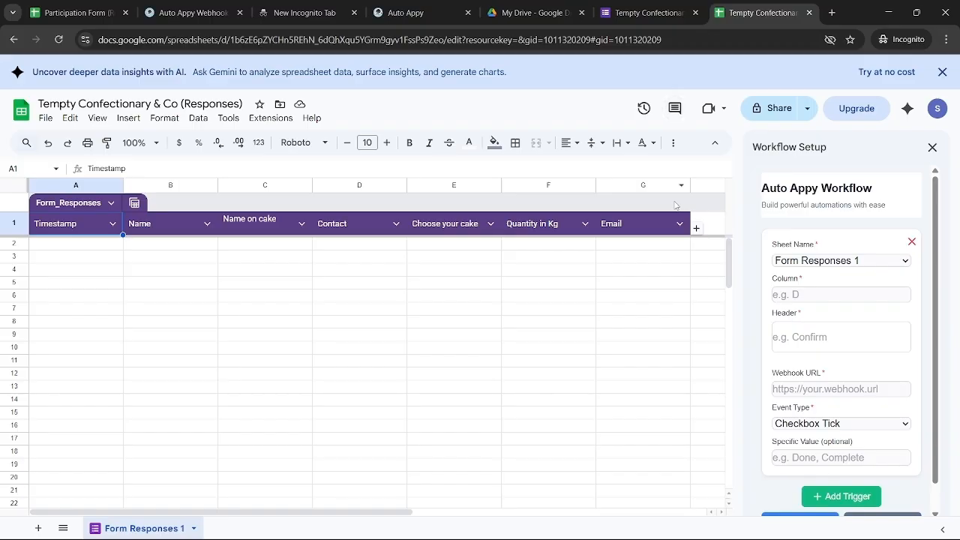
{"action": "left_click", "coordinate": [798, 386]}
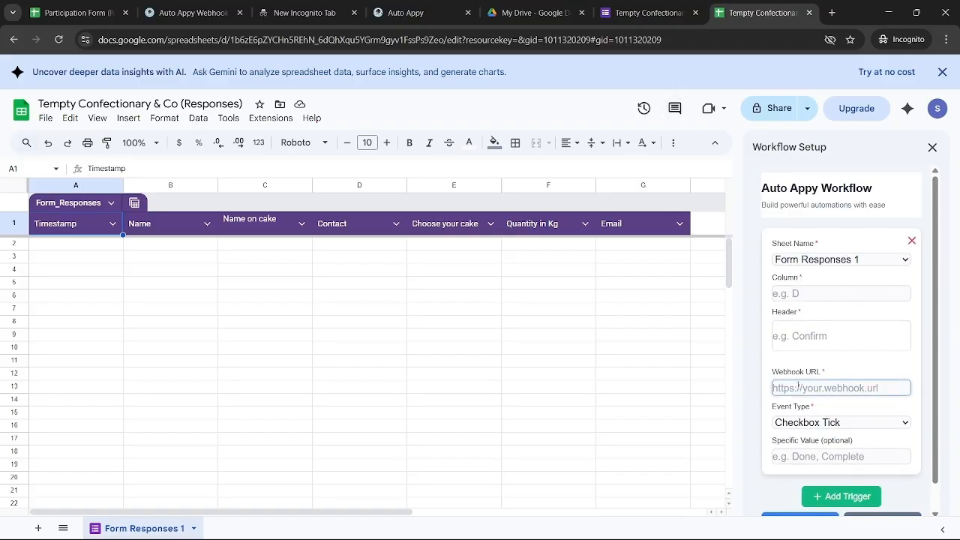
{"action": "key", "text": "ctrl+v"}
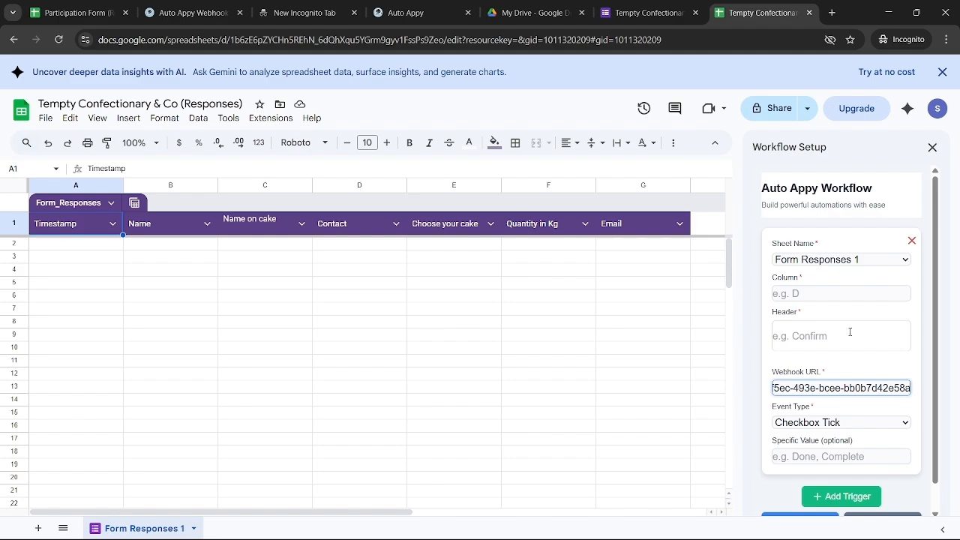
{"action": "left_click", "coordinate": [820, 296]}
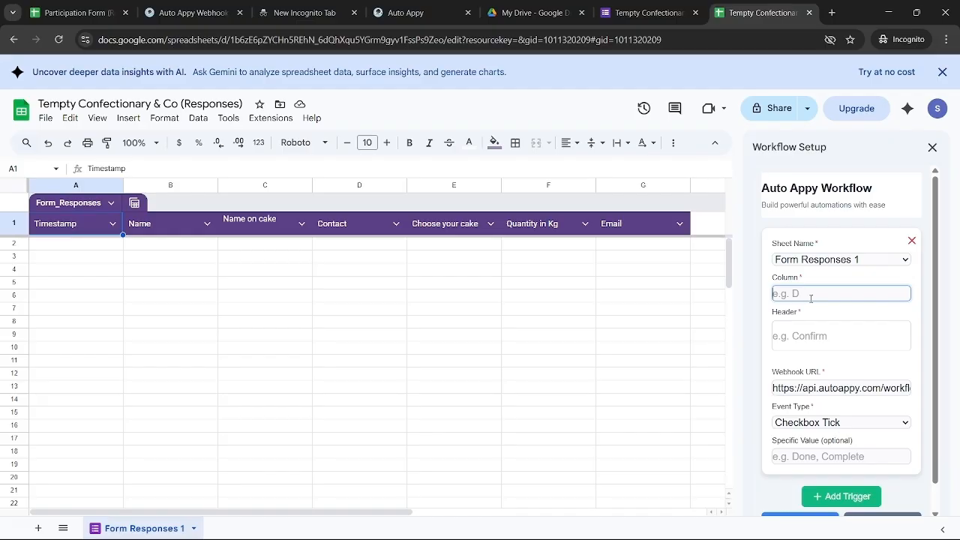
{"action": "type", "text": "G"}
{"action": "left_click", "coordinate": [797, 334]}
{"action": "type", "text": "Email"}
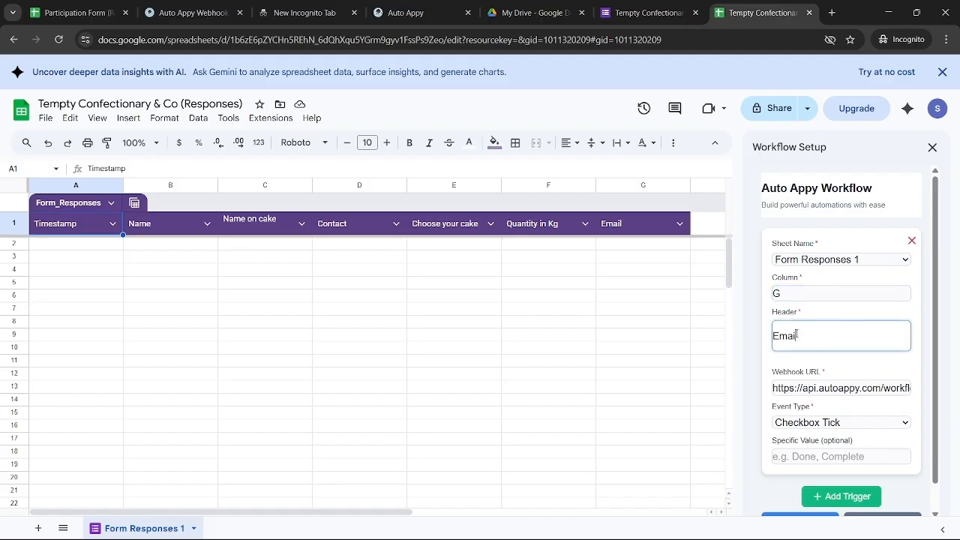
Set the trigger event to Text Enter, save it, and set up the triggers
{"action": "left_click", "coordinate": [850, 425]}
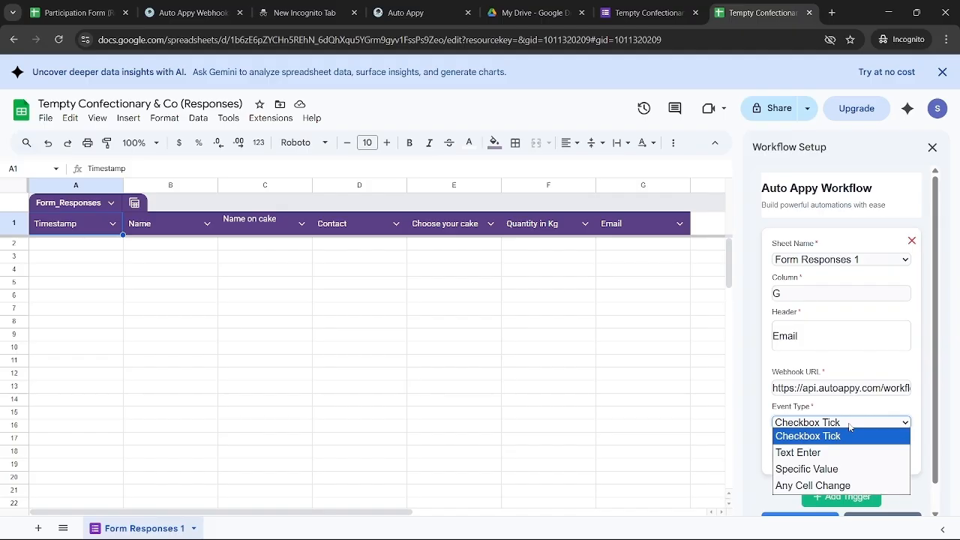
{"action": "left_click", "coordinate": [828, 452]}
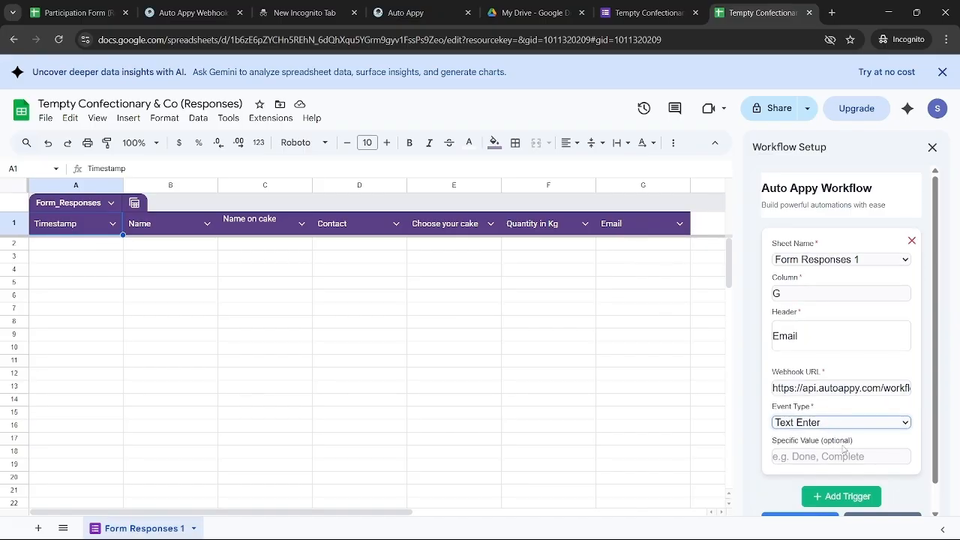
{"action": "scroll", "coordinate": [810, 487], "scroll_direction": "down", "scroll_amount": 1}
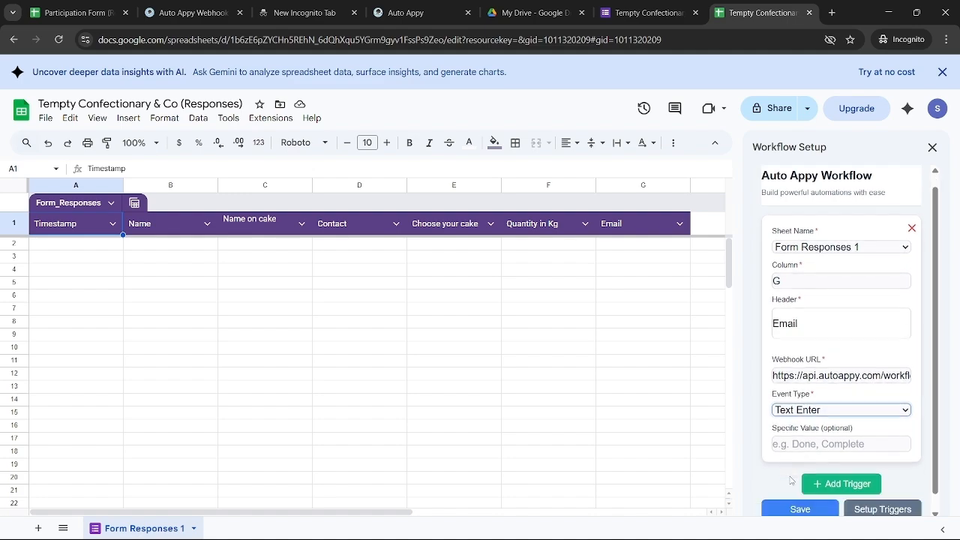
{"action": "left_click", "coordinate": [796, 494]}
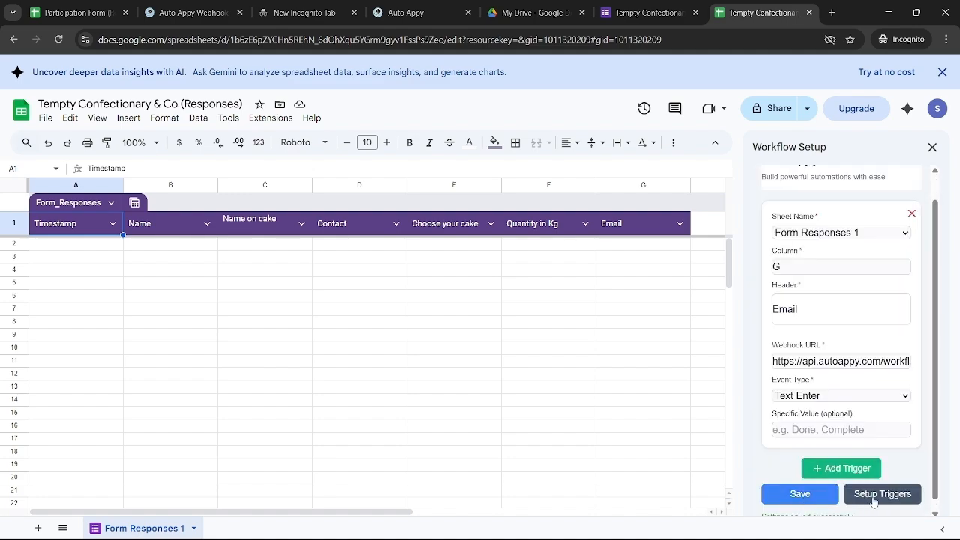
{"action": "left_click", "coordinate": [874, 501]}
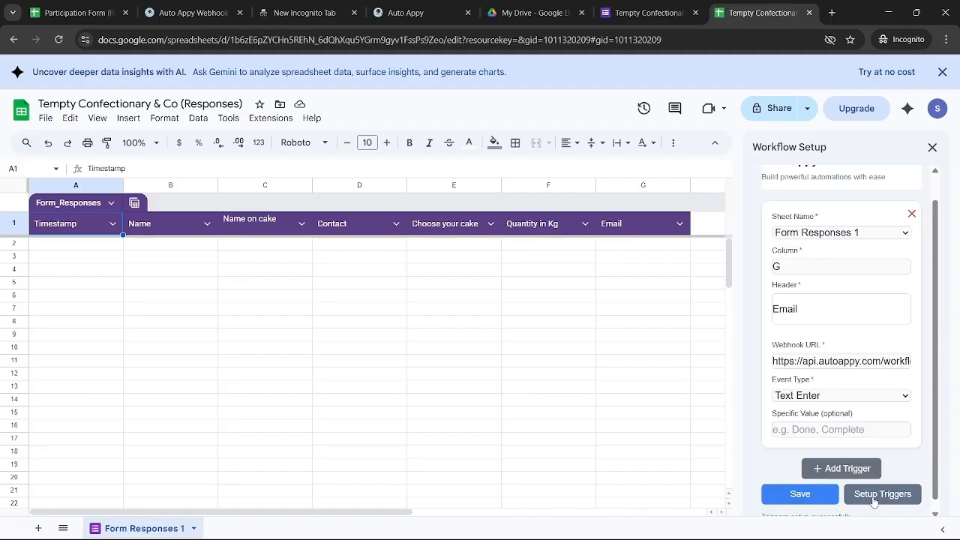
Start capturing sample data for the Google Forms trigger in Auto Appy, then view the form's Responses page
{"action": "left_click", "coordinate": [393, 8]}
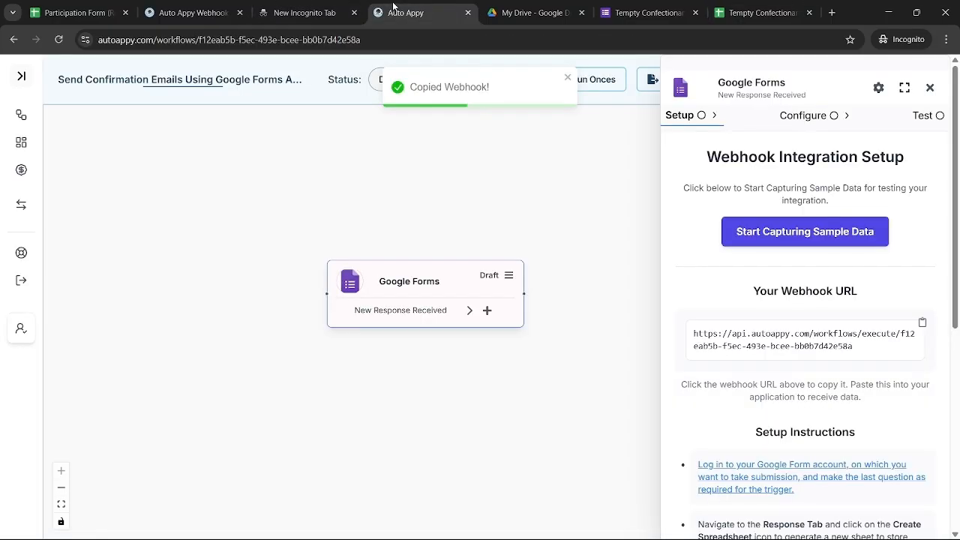
{"action": "left_click", "coordinate": [776, 237]}
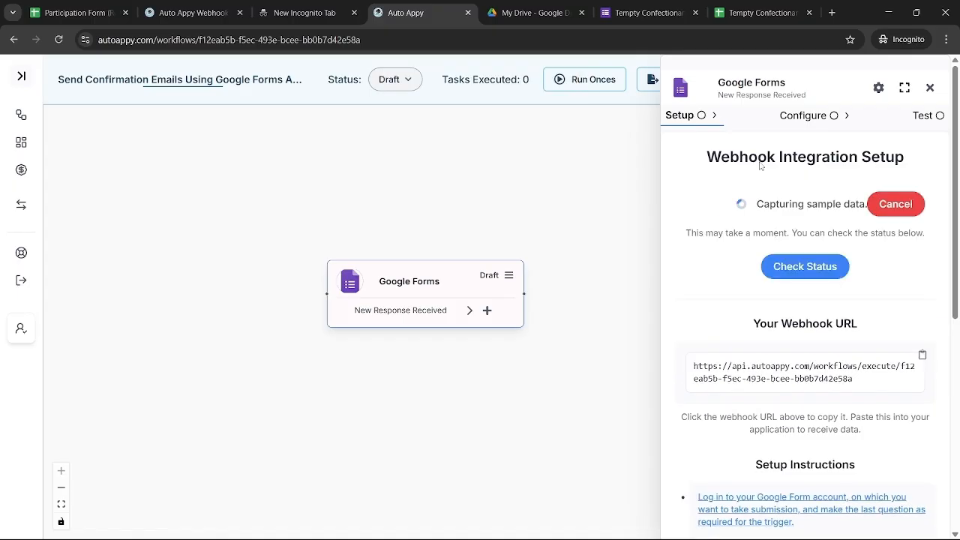
{"action": "left_click", "coordinate": [618, 8]}
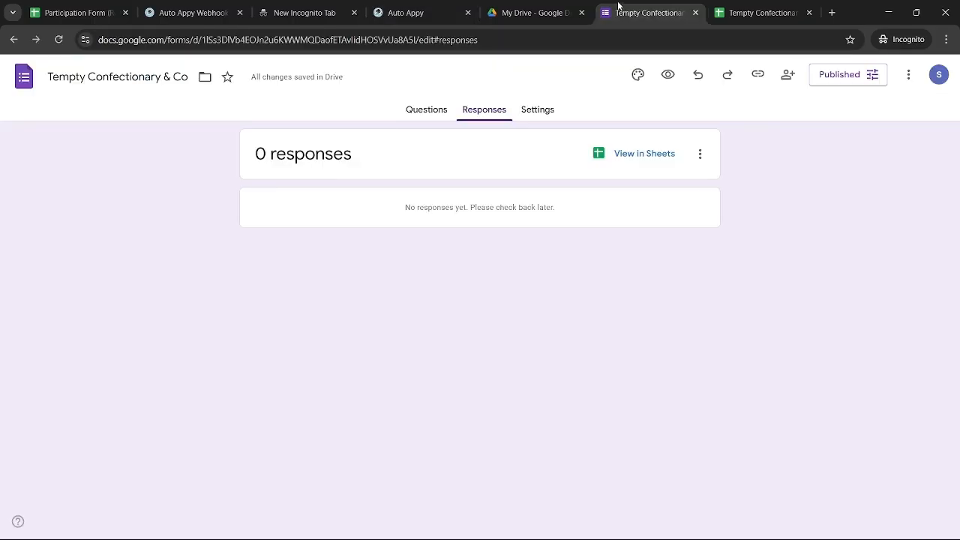
Copy the form's responder link and open a new blank Incognito tab
{"action": "left_click", "coordinate": [759, 76]}
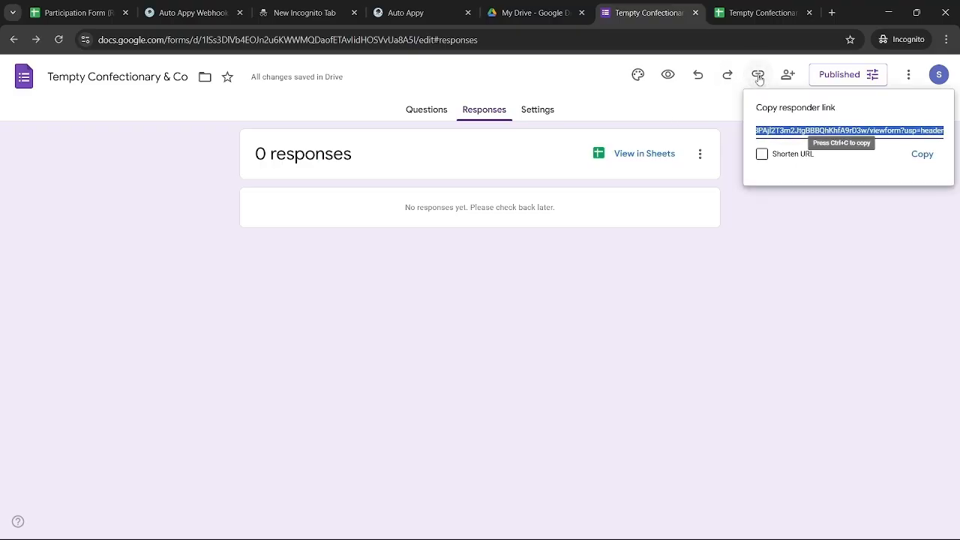
{"action": "left_click", "coordinate": [929, 162]}
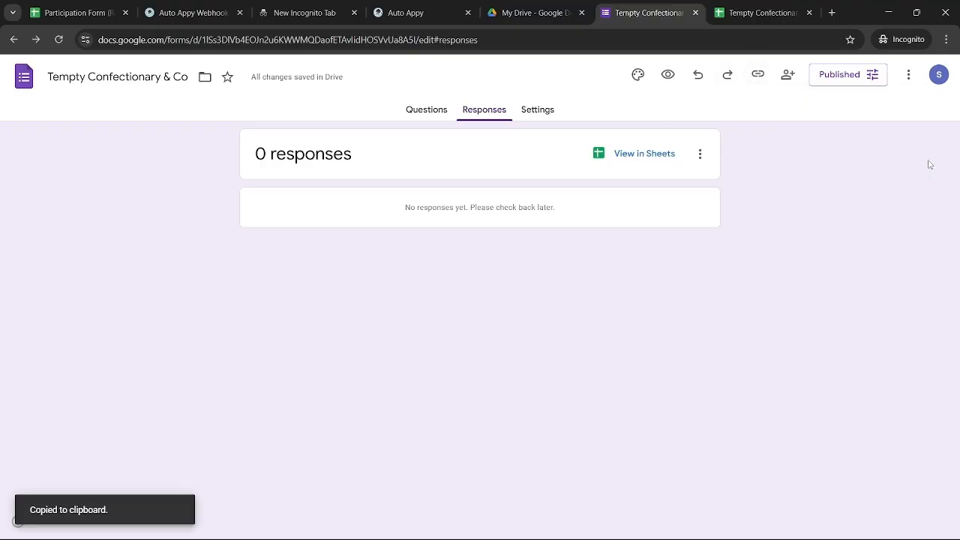
{"action": "left_click", "coordinate": [831, 13]}
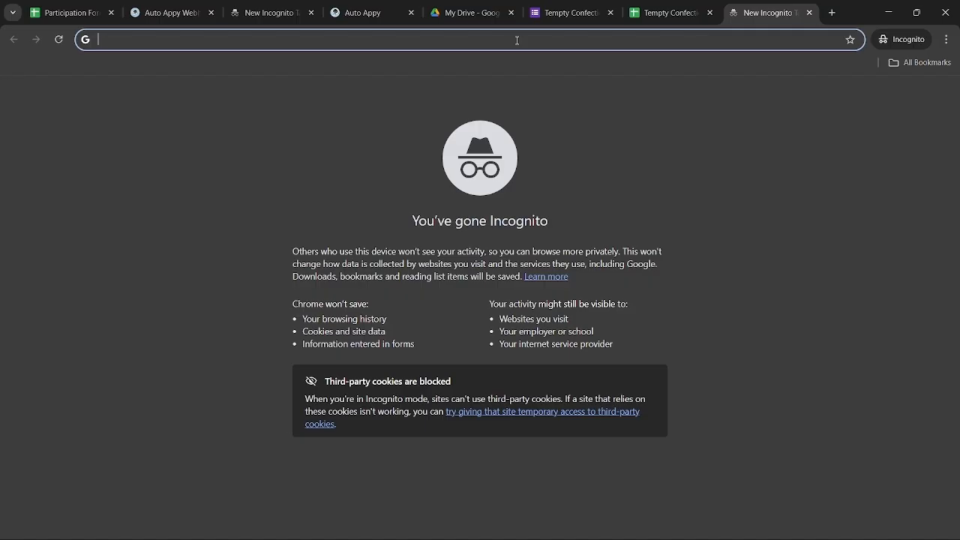
Load the form from the copied link and enter the customer's name, name on cake and contact number
{"action": "key", "text": "ctrl+v"}
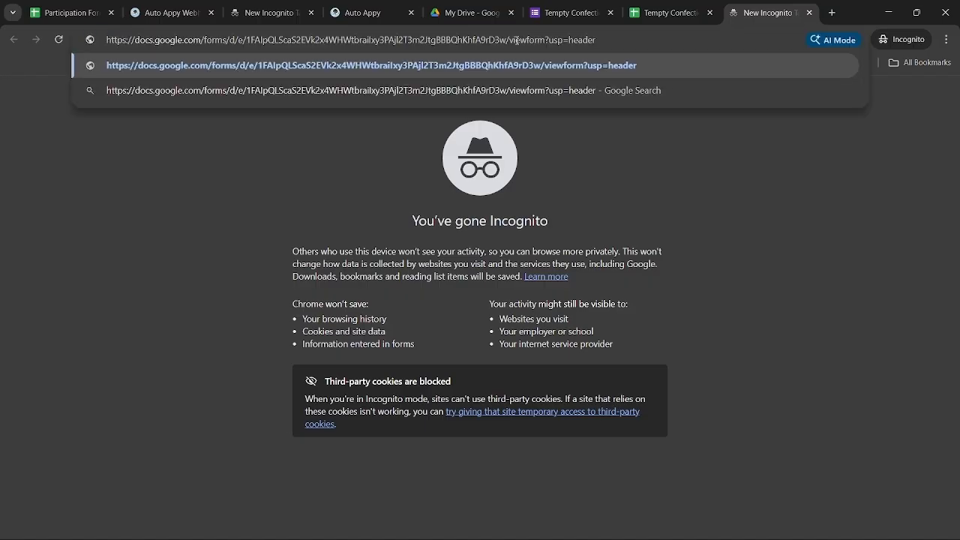
{"action": "key", "text": "Return"}
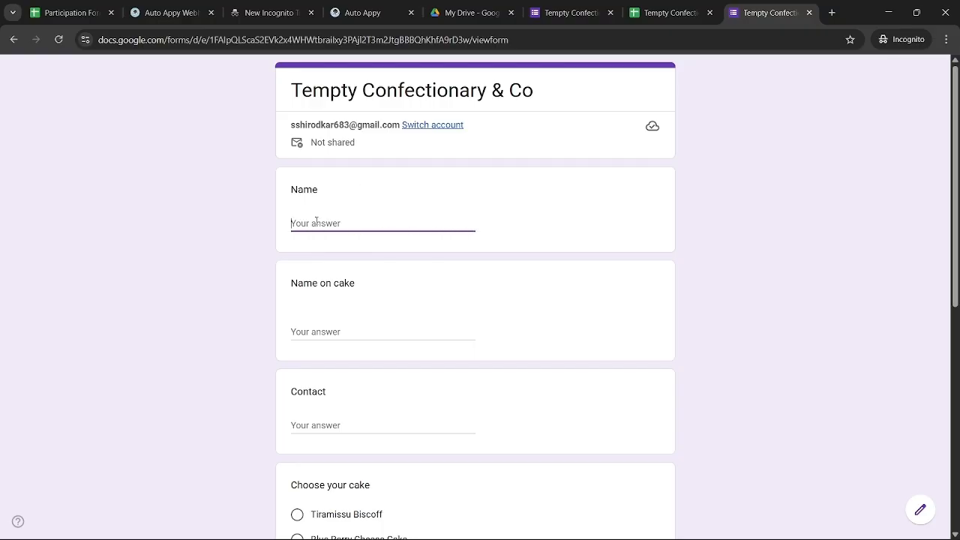
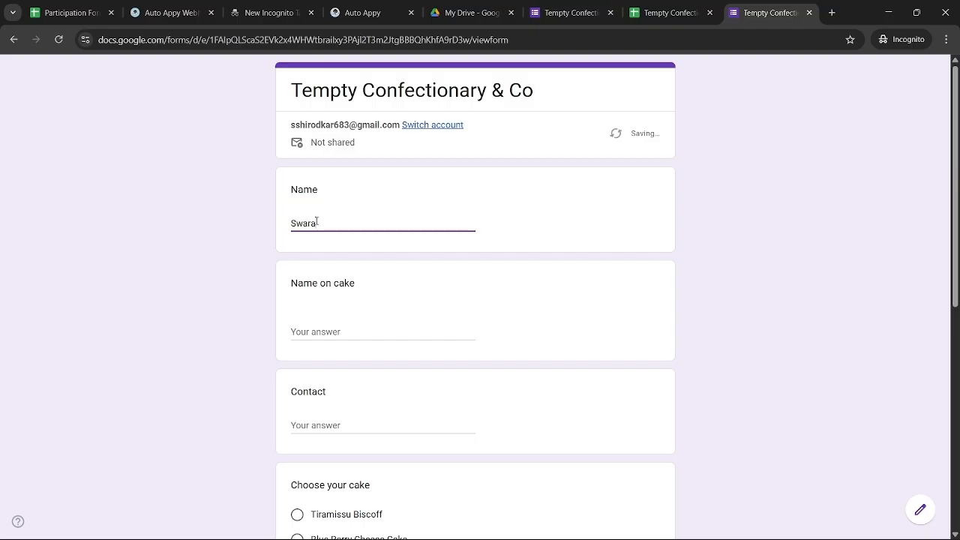
{"action": "left_click", "coordinate": [313, 336]}
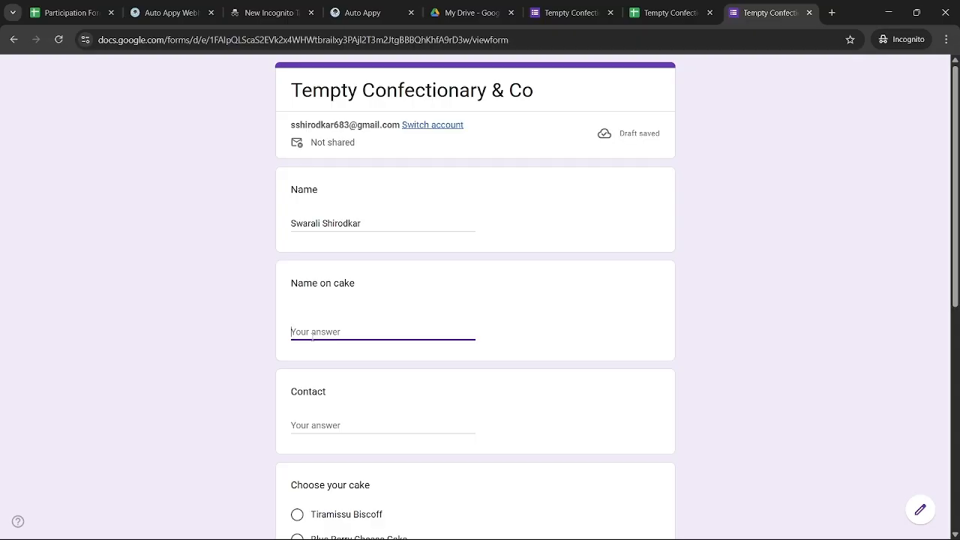
{"action": "type", "text": "Swarali"}
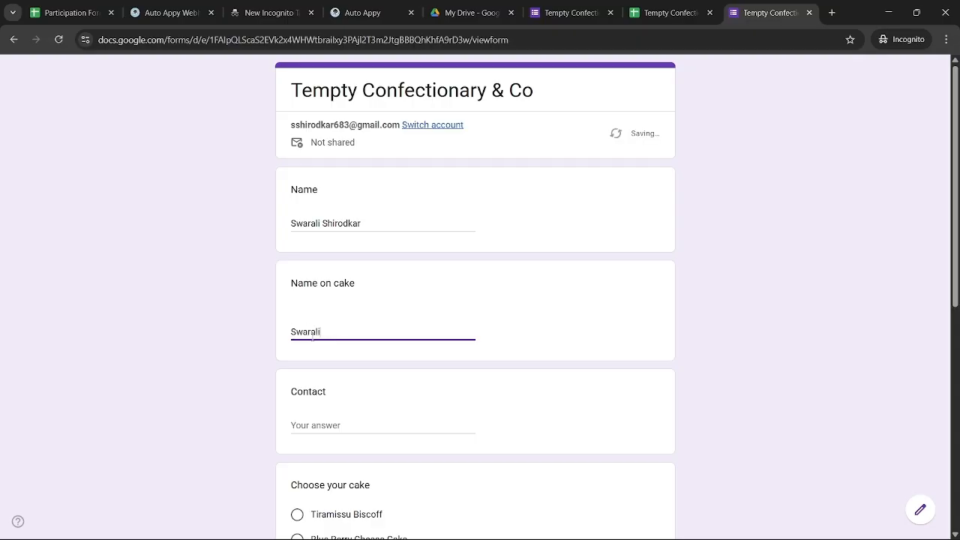
{"action": "scroll", "coordinate": [314, 333], "scroll_direction": "down", "scroll_amount": 2}
{"action": "left_click", "coordinate": [324, 312]}
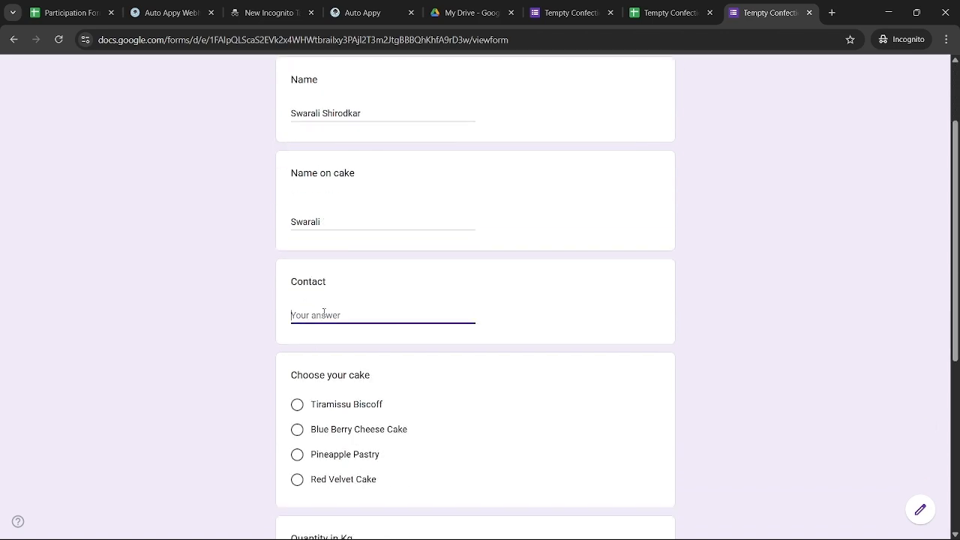
Choose Tiramissu Biscoff and 1 kg, enter the customer's e-mail, and submit the order
{"action": "left_click", "coordinate": [328, 411]}
{"action": "scroll", "coordinate": [401, 439], "scroll_direction": "down", "scroll_amount": 2}
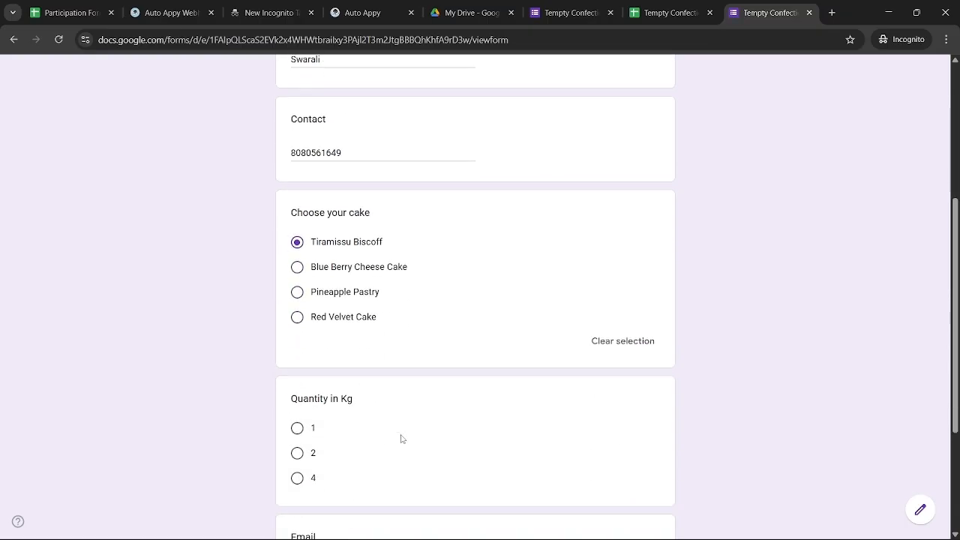
{"action": "left_click", "coordinate": [297, 415]}
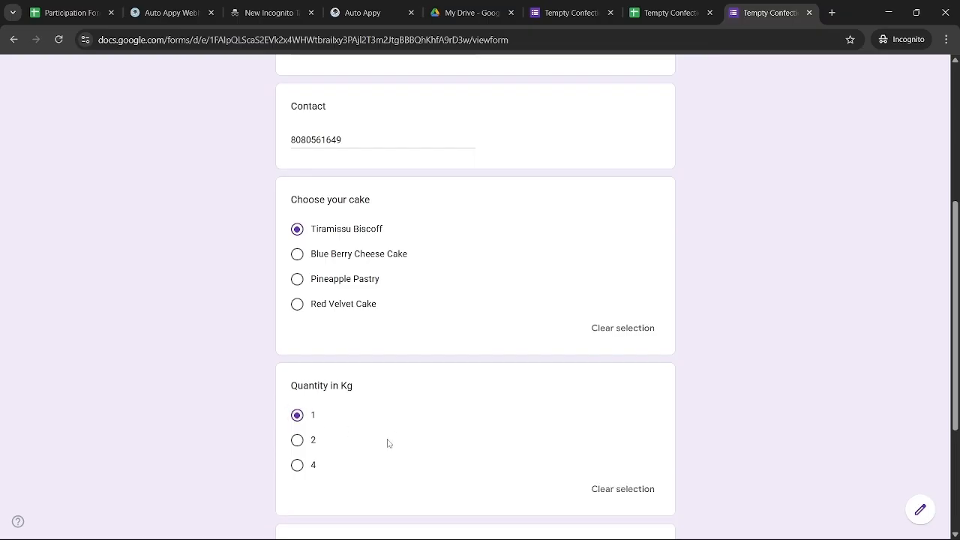
{"action": "scroll", "coordinate": [387, 443], "scroll_direction": "down", "scroll_amount": 3}
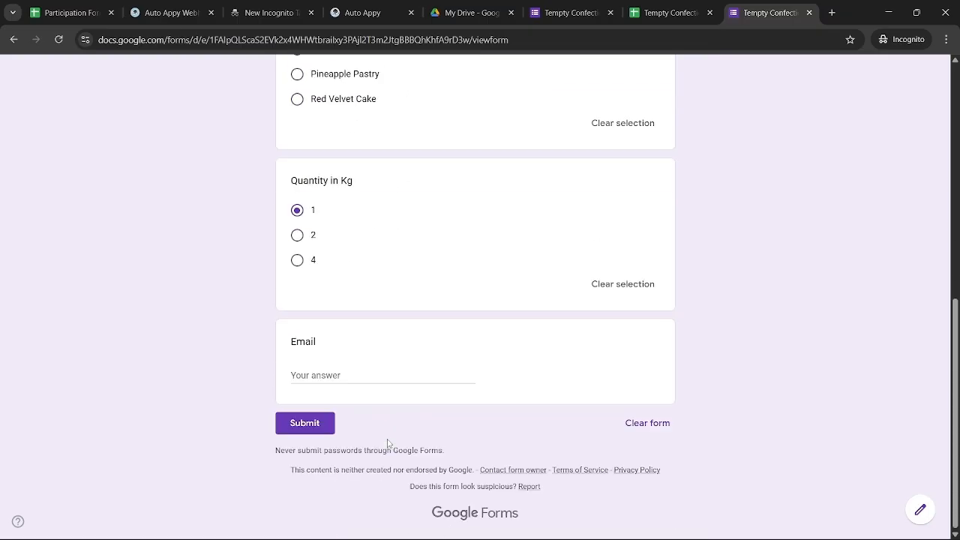
{"action": "left_click", "coordinate": [352, 375]}
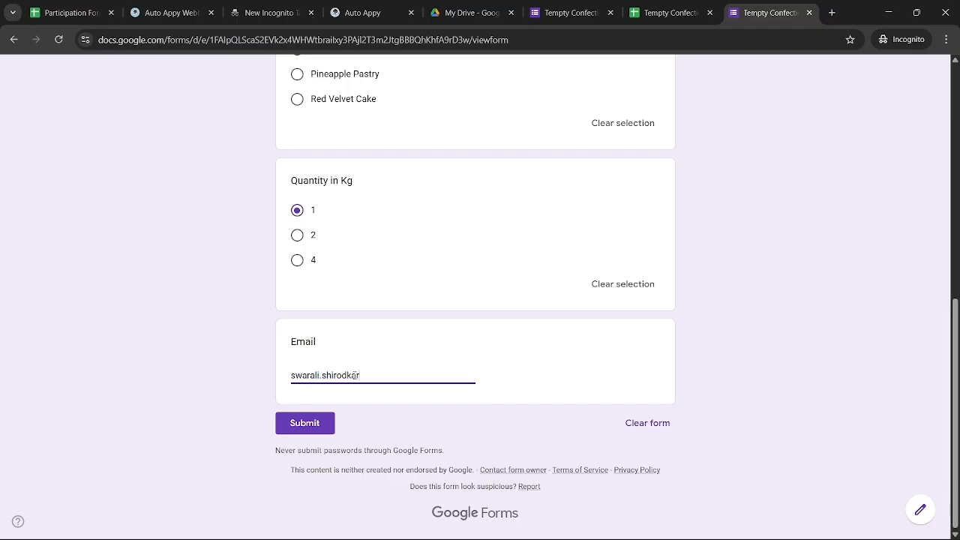
{"action": "scroll", "coordinate": [586, 285], "scroll_direction": "up", "scroll_amount": 10}
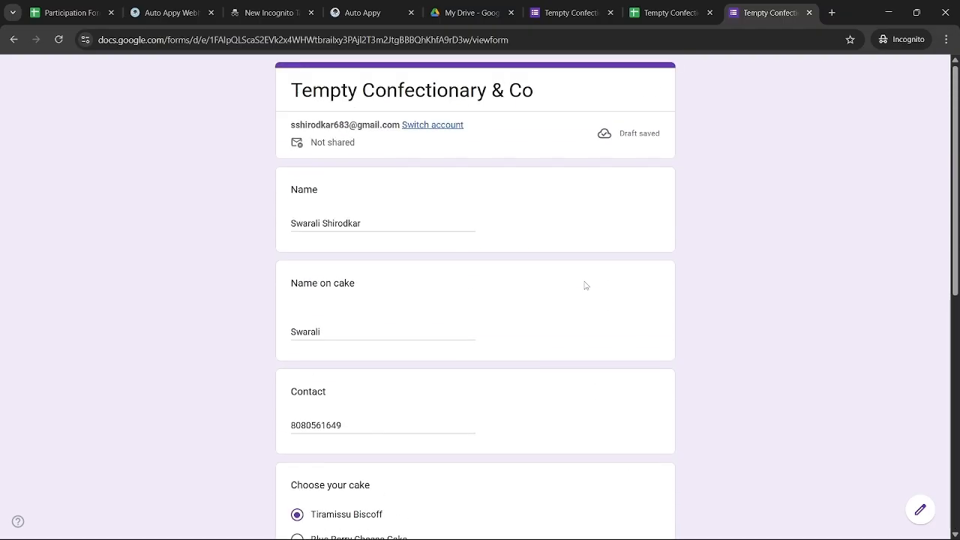
{"action": "scroll", "coordinate": [586, 285], "scroll_direction": "down", "scroll_amount": 10}
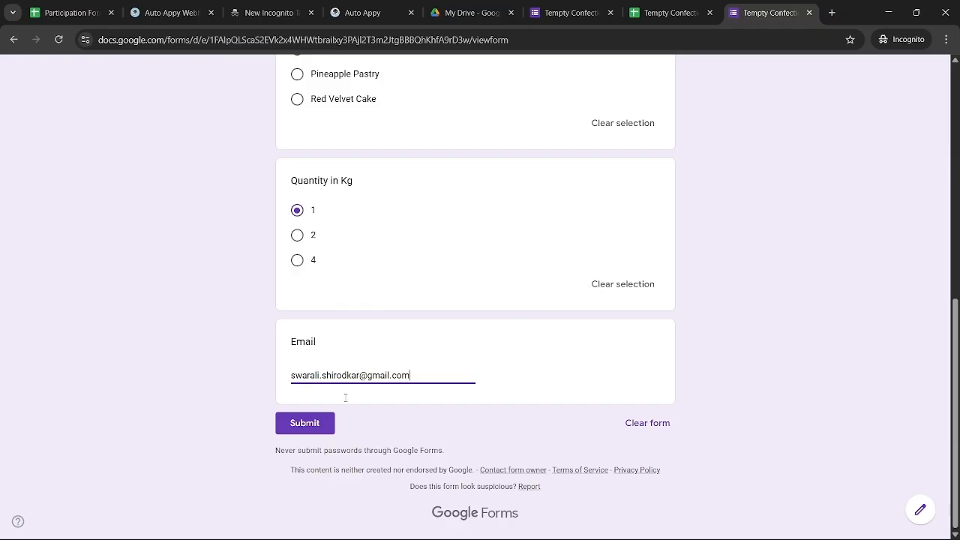
{"action": "left_click", "coordinate": [302, 434]}
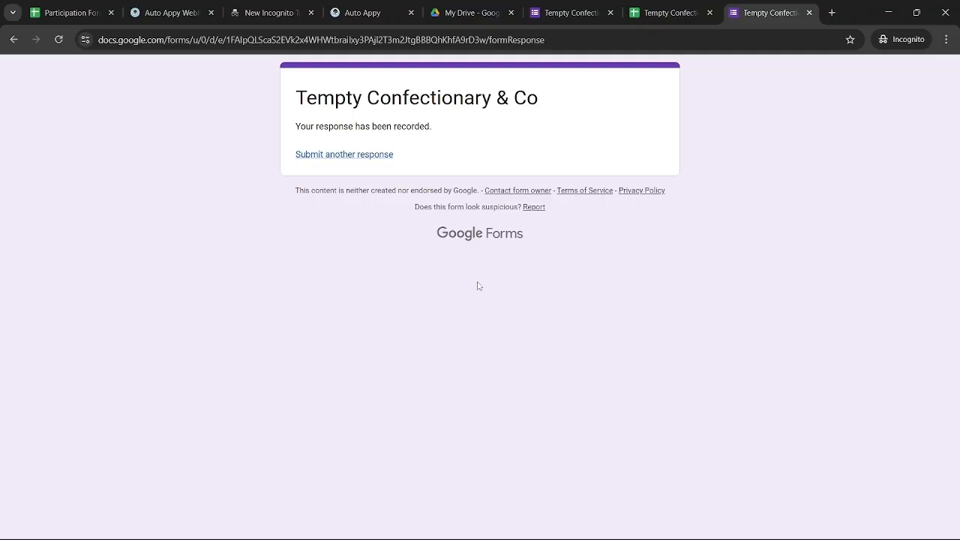
Check Auto Appy's sample-capture status, then return to the responses spreadsheet's Extensions menu
{"action": "left_click", "coordinate": [664, 18]}
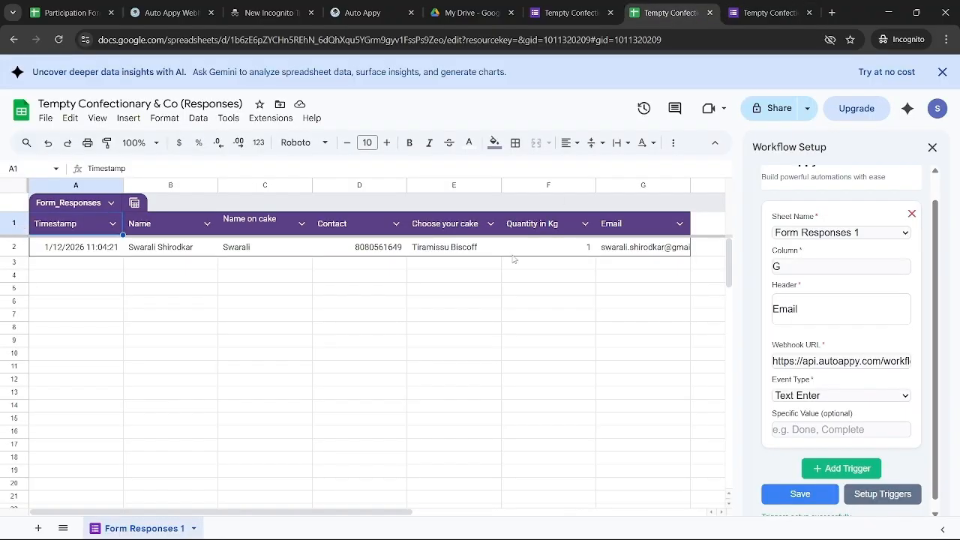
{"action": "left_click", "coordinate": [383, 9]}
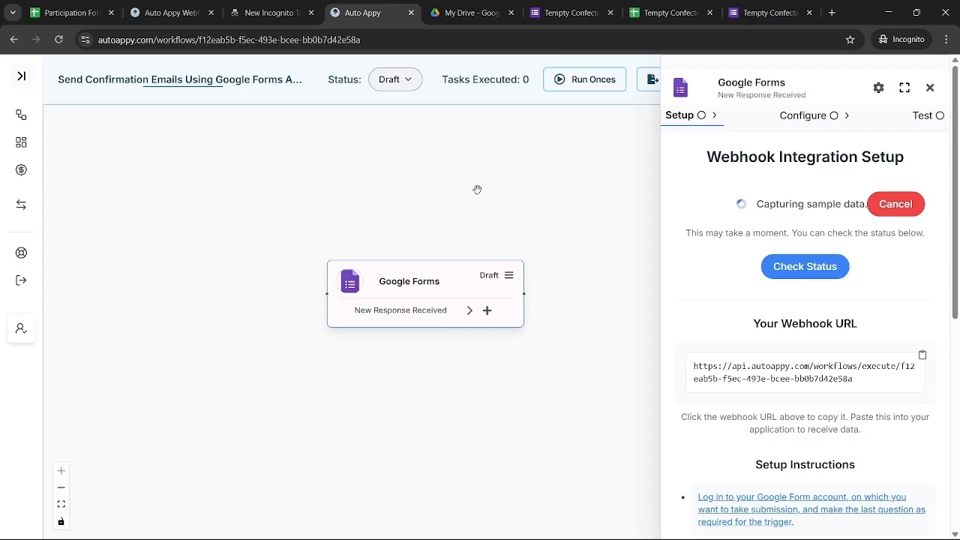
{"action": "left_click", "coordinate": [784, 274]}
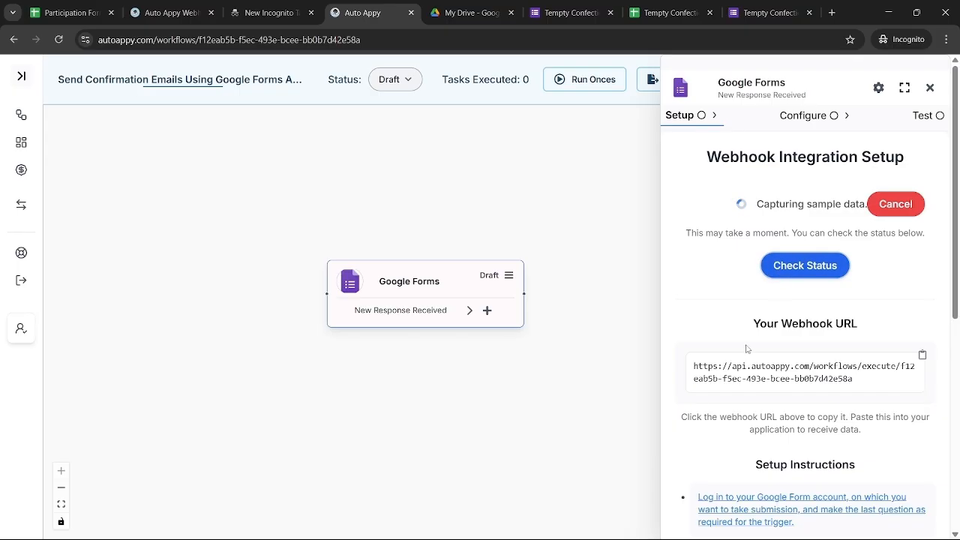
{"action": "left_click", "coordinate": [660, 13]}
{"action": "left_click", "coordinate": [271, 118]}
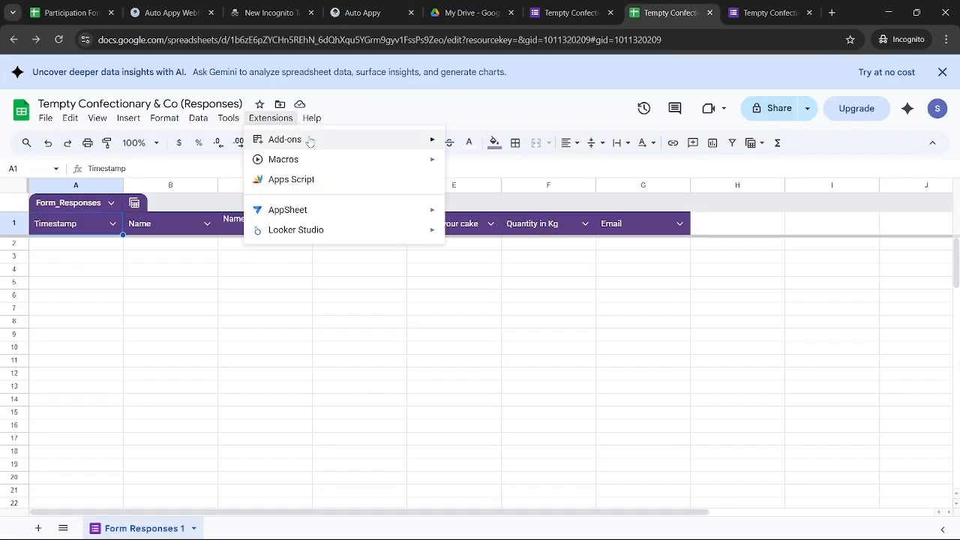
Find the Auto Appy Webhook add-on through Get add-ons search and start installing it
{"action": "mouse_move", "coordinate": [316, 142]}
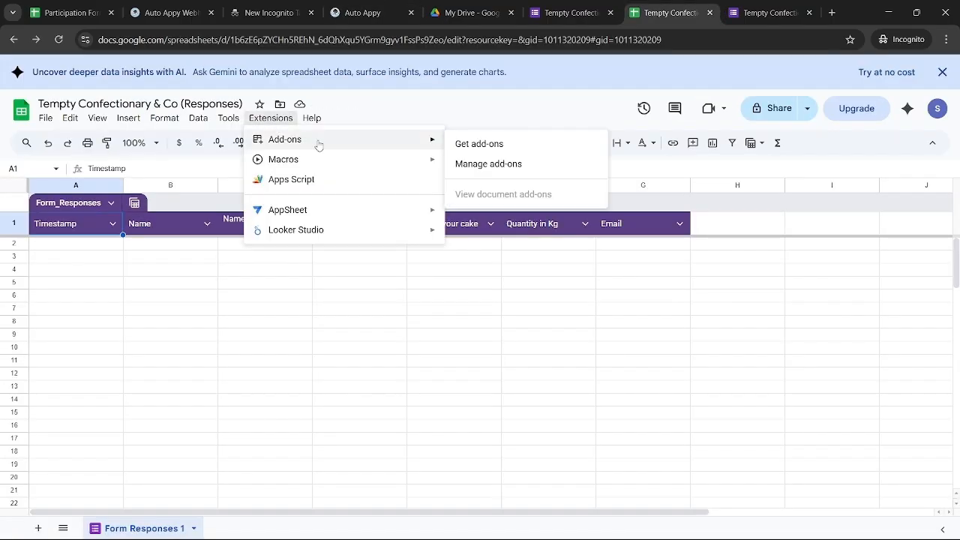
{"action": "left_click", "coordinate": [491, 152]}
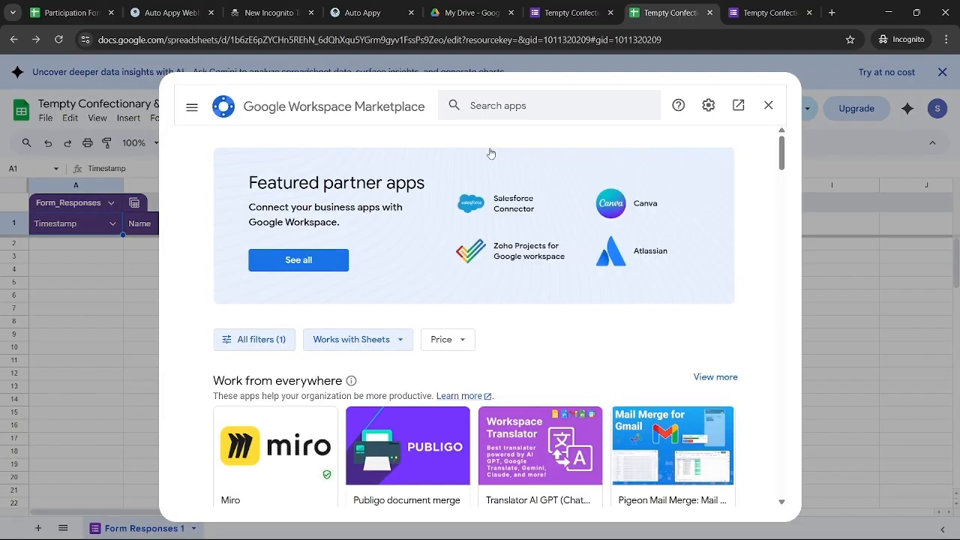
{"action": "left_click", "coordinate": [498, 103]}
{"action": "type", "text": "A"}
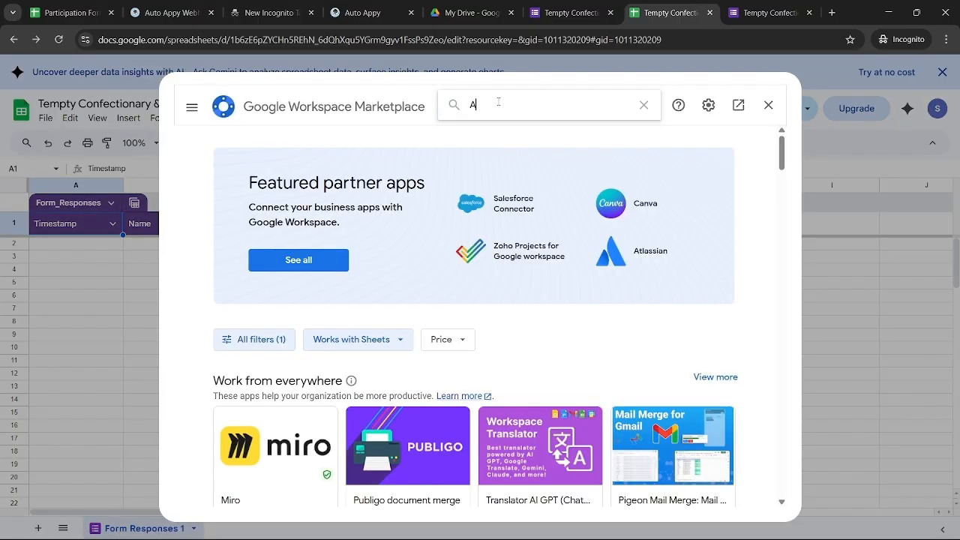
{"action": "type", "text": "ut"}
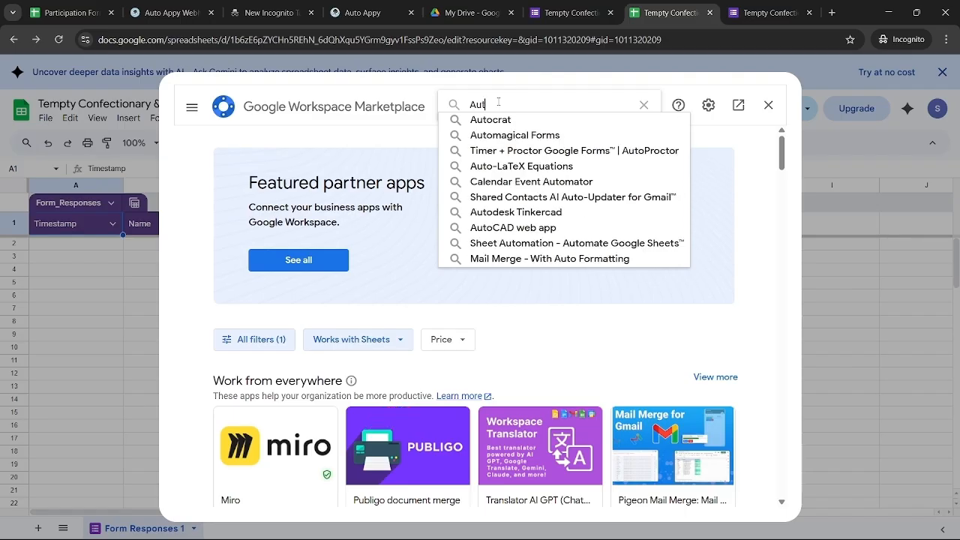
{"action": "type", "text": "o Appy"}
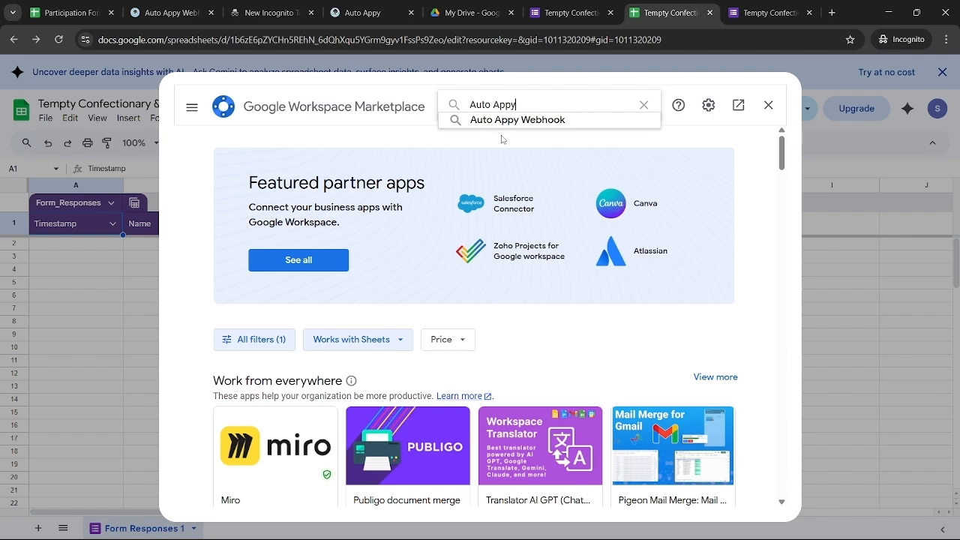
{"action": "left_click", "coordinate": [522, 126]}
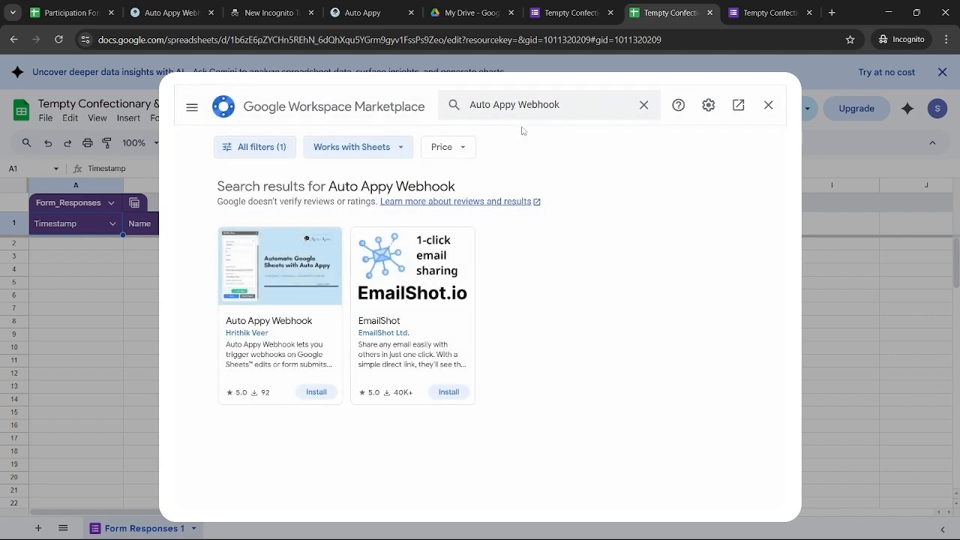
{"action": "left_click", "coordinate": [313, 397]}
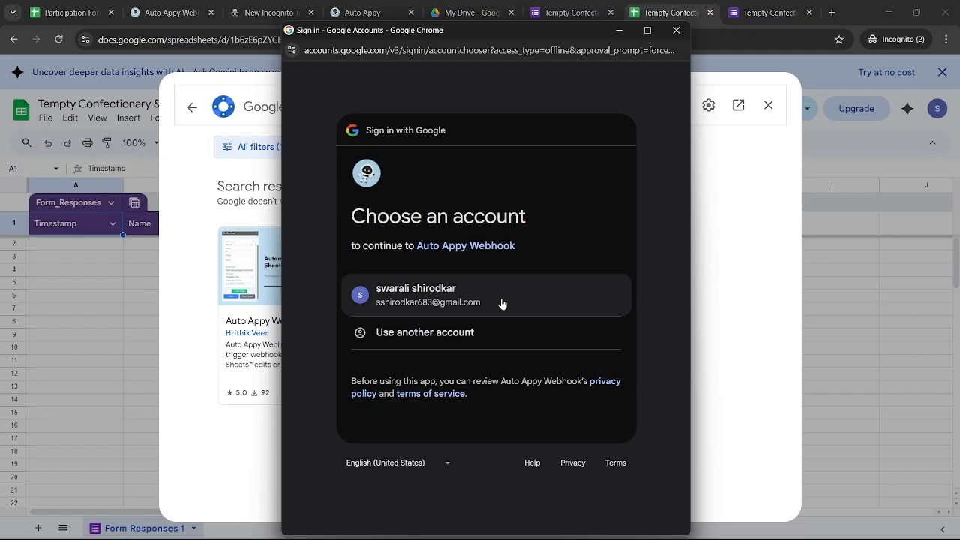
Sign in with the chosen Google account and grant Auto Appy Webhook all requested permissions
{"action": "left_click", "coordinate": [502, 303]}
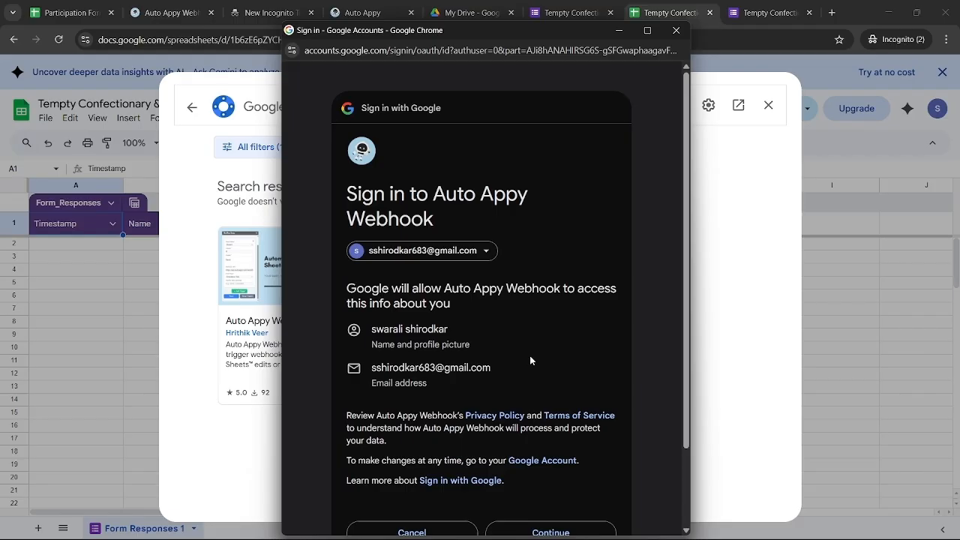
{"action": "scroll", "coordinate": [530, 359], "scroll_direction": "down", "scroll_amount": 1}
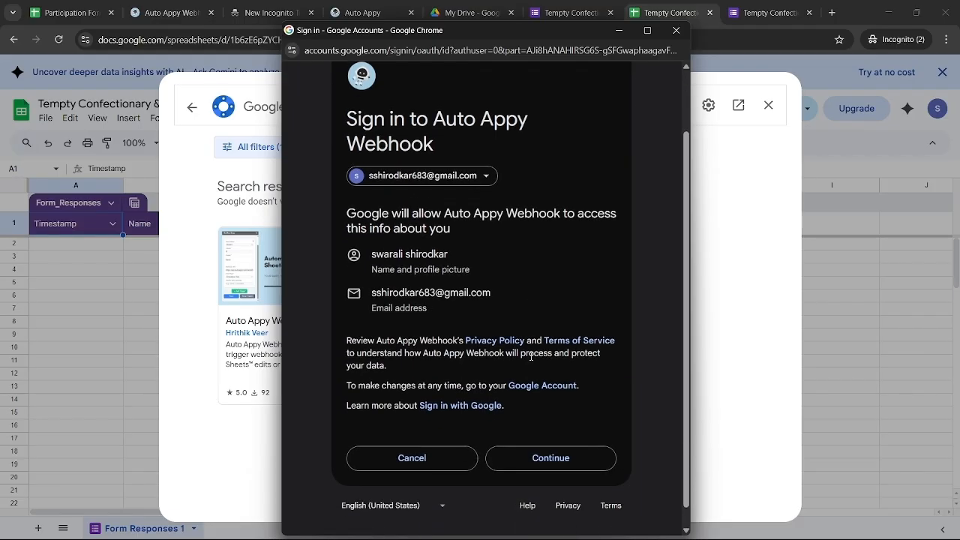
{"action": "left_click", "coordinate": [537, 460]}
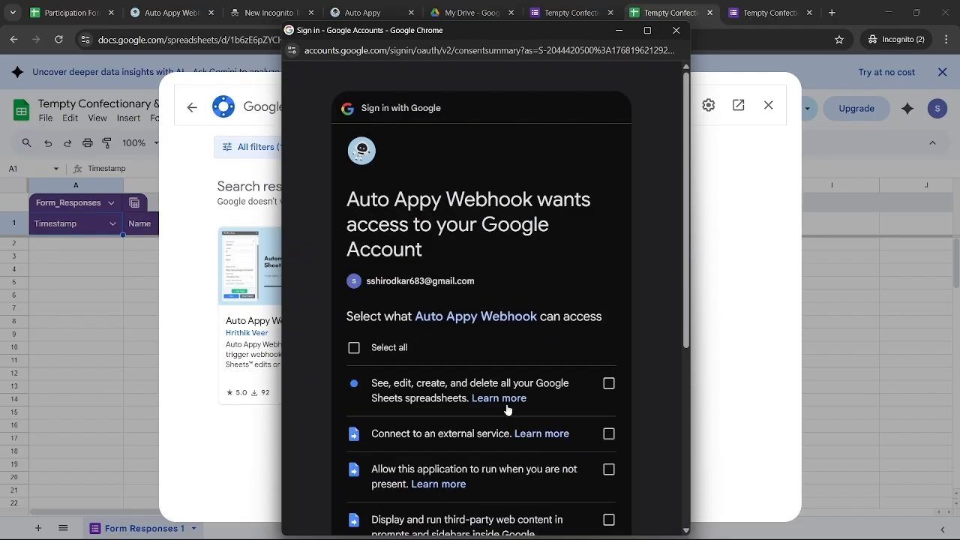
{"action": "left_click", "coordinate": [354, 348]}
{"action": "scroll", "coordinate": [440, 399], "scroll_direction": "down", "scroll_amount": 5}
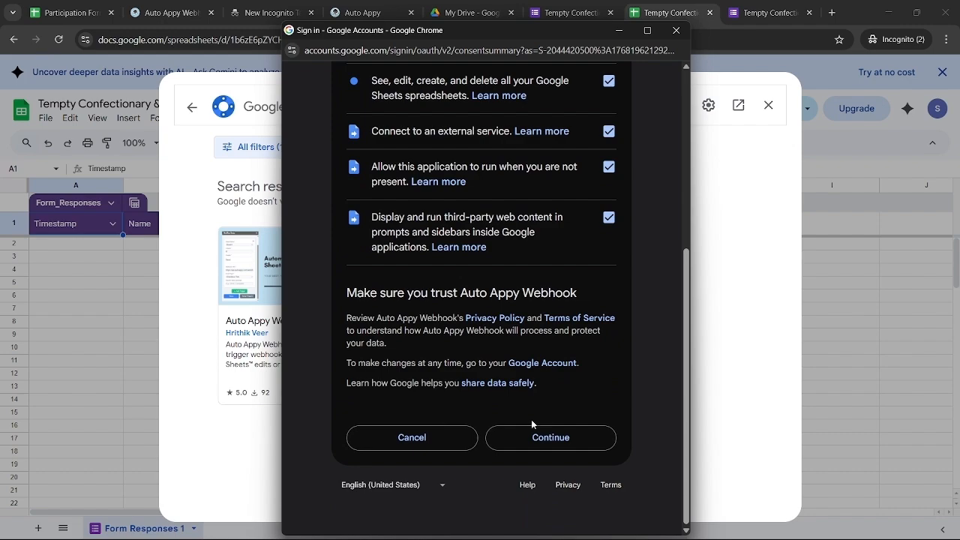
{"action": "left_click", "coordinate": [549, 434]}
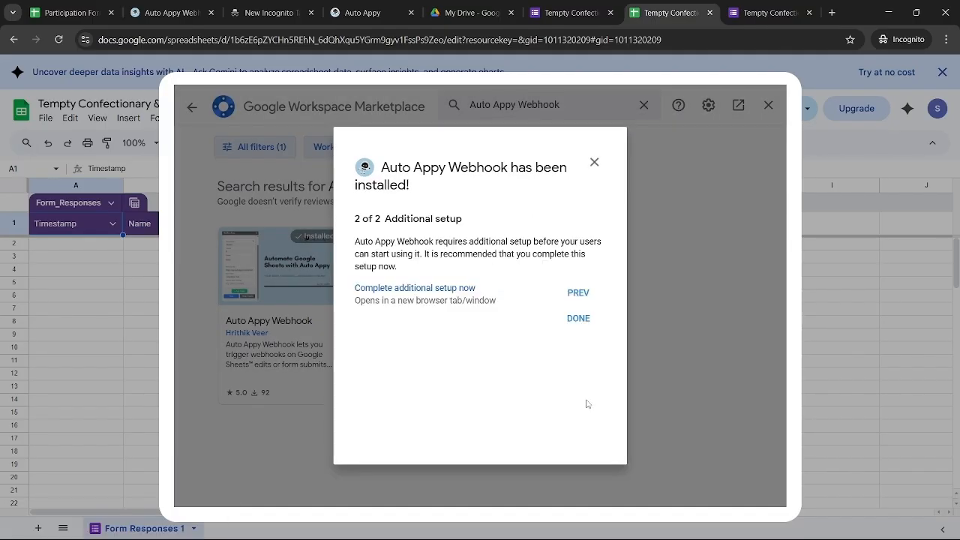
Open the add-on's additional setup guide and skim through it
{"action": "left_click", "coordinate": [585, 405]}
{"action": "left_click", "coordinate": [425, 290]}
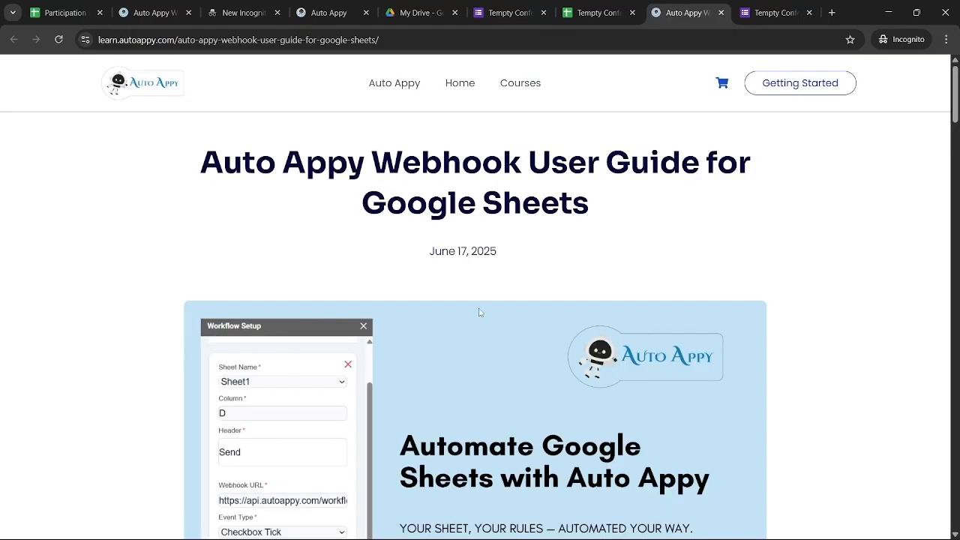
{"action": "scroll", "coordinate": [533, 338], "scroll_direction": "down", "scroll_amount": 10}
{"action": "scroll", "coordinate": [534, 339], "scroll_direction": "down", "scroll_amount": 15}
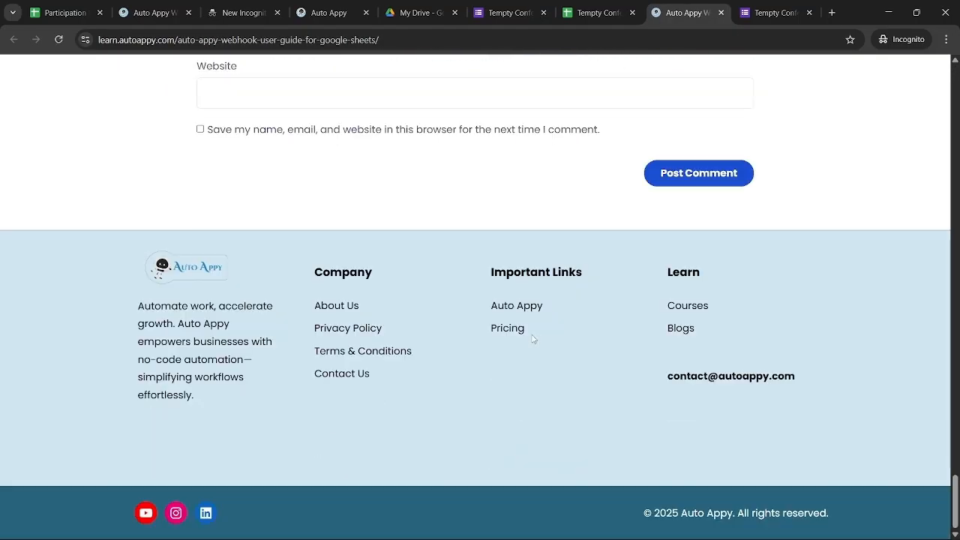
{"action": "scroll", "coordinate": [533, 338], "scroll_direction": "up", "scroll_amount": 12}
{"action": "scroll", "coordinate": [532, 335], "scroll_direction": "up", "scroll_amount": 12}
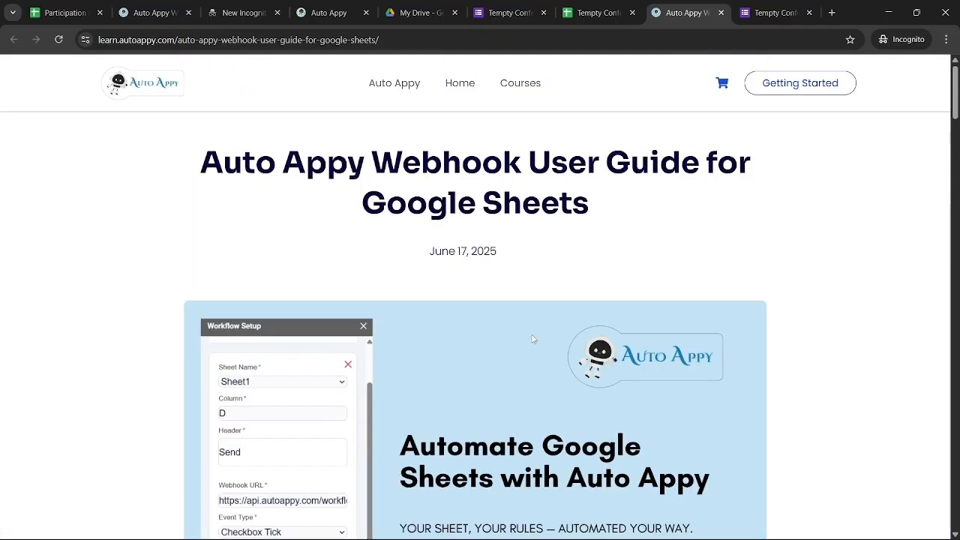
Finish the installation dialog with DONE and close the add-on Marketplace
{"action": "left_click", "coordinate": [334, 11]}
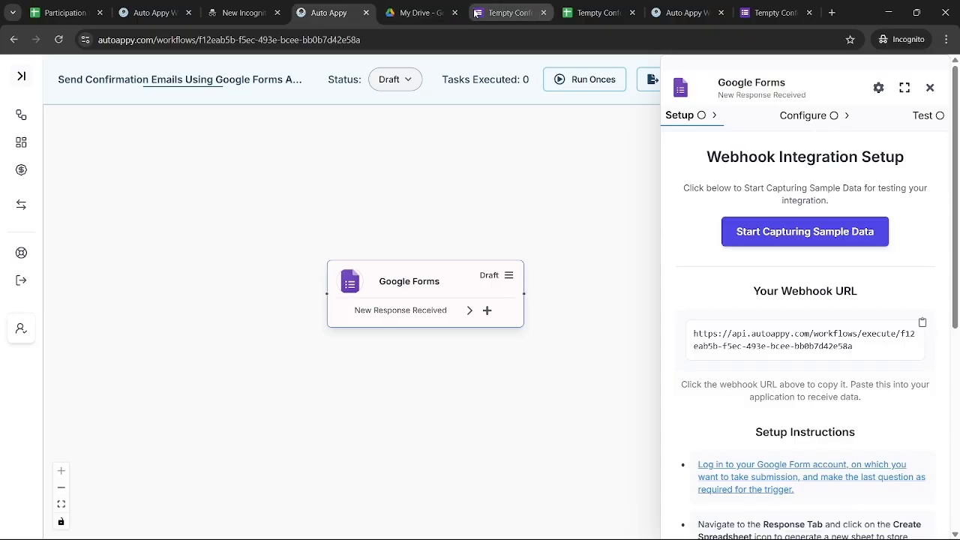
{"action": "left_click", "coordinate": [569, 12]}
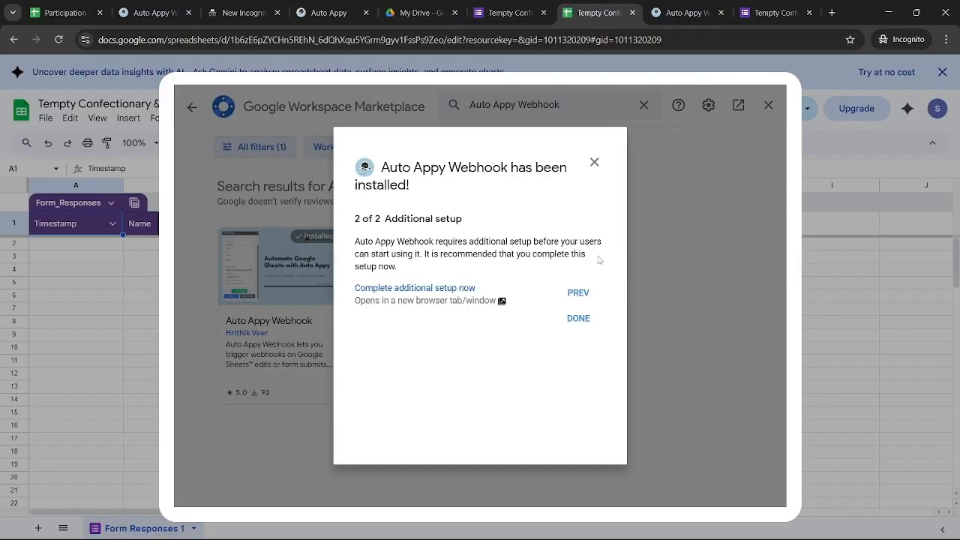
{"action": "left_click", "coordinate": [568, 318]}
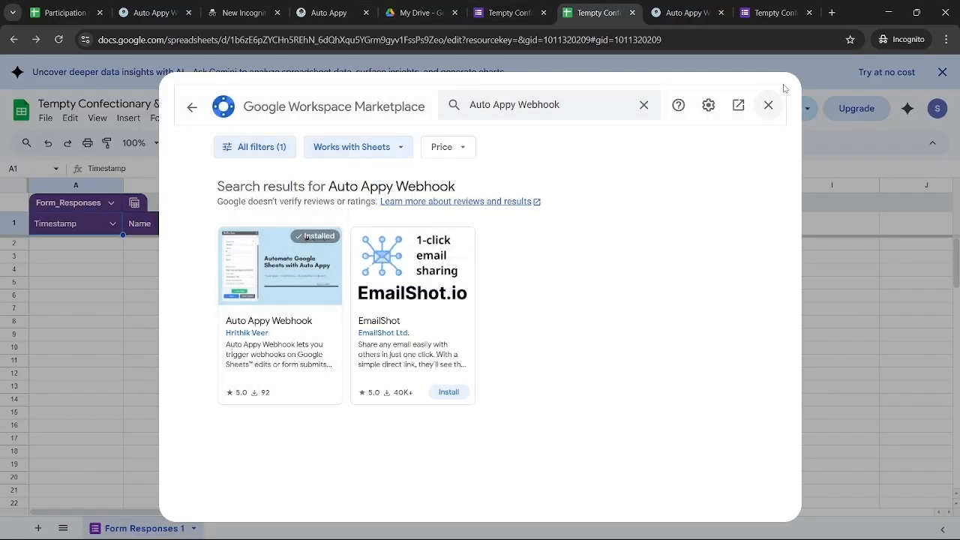
{"action": "left_click", "coordinate": [767, 113]}
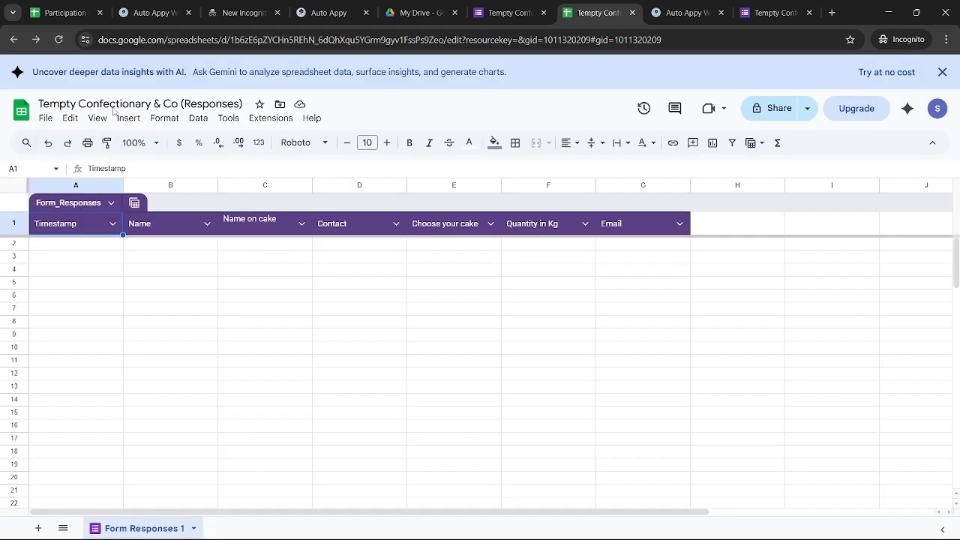
Reload the spreadsheet and launch the Auto Appy Webhook workflow setup from Extensions
{"action": "left_click", "coordinate": [59, 40]}
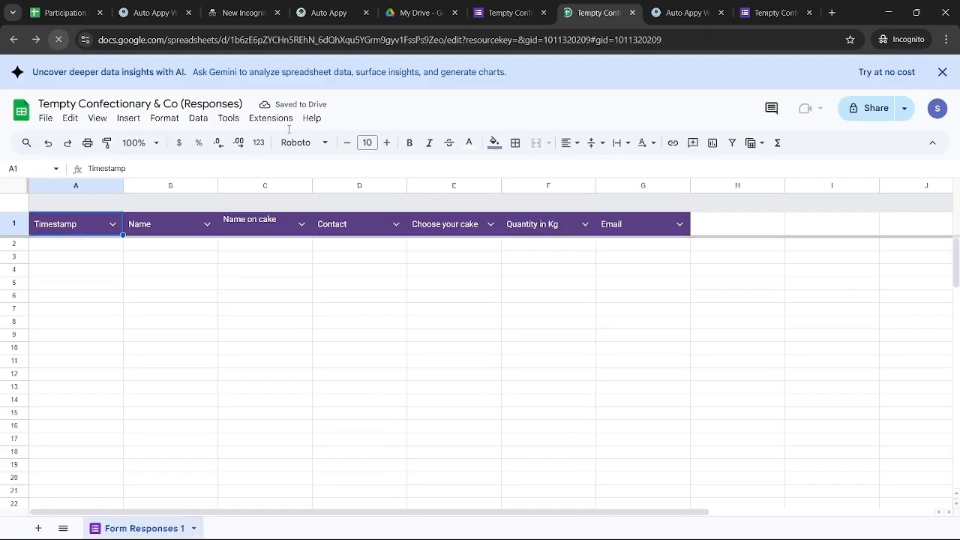
{"action": "left_click", "coordinate": [271, 119]}
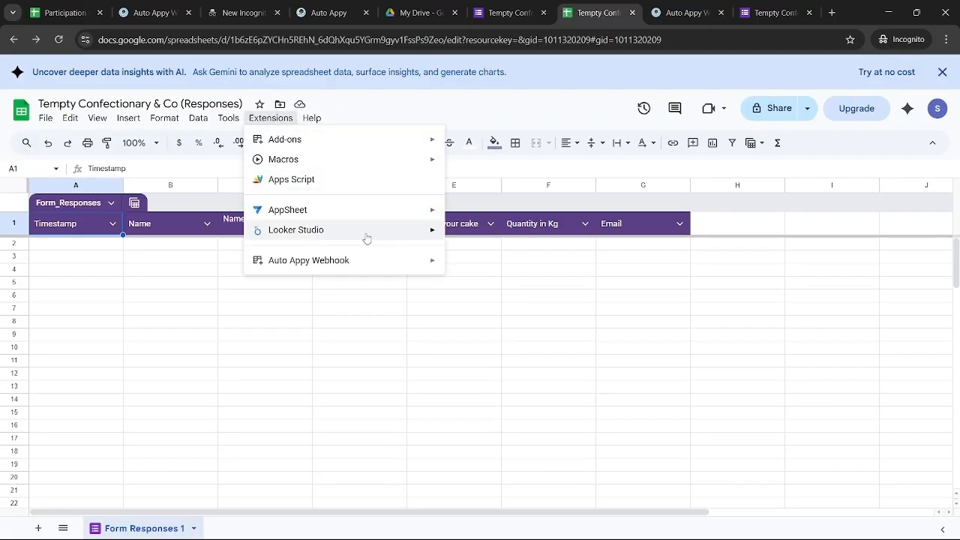
{"action": "mouse_move", "coordinate": [356, 269]}
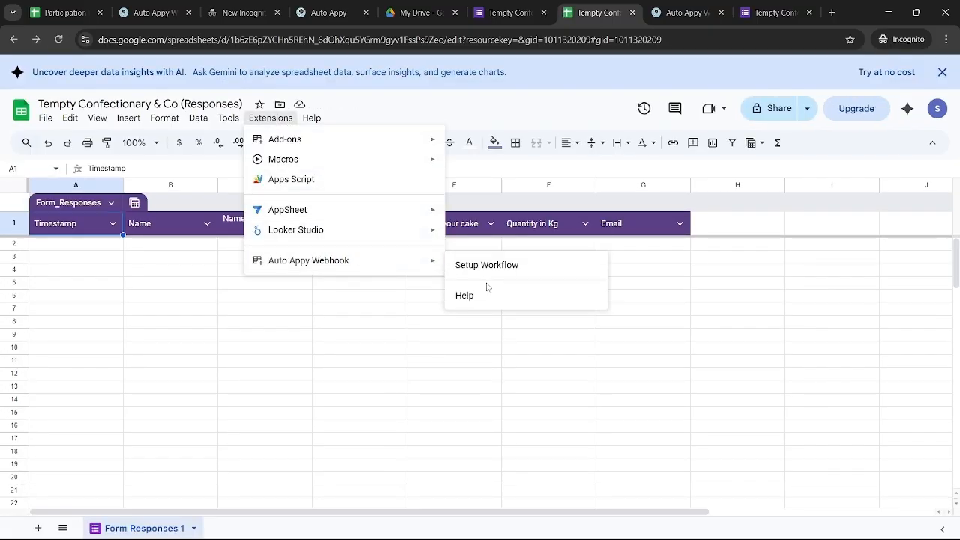
{"action": "left_click", "coordinate": [454, 268]}
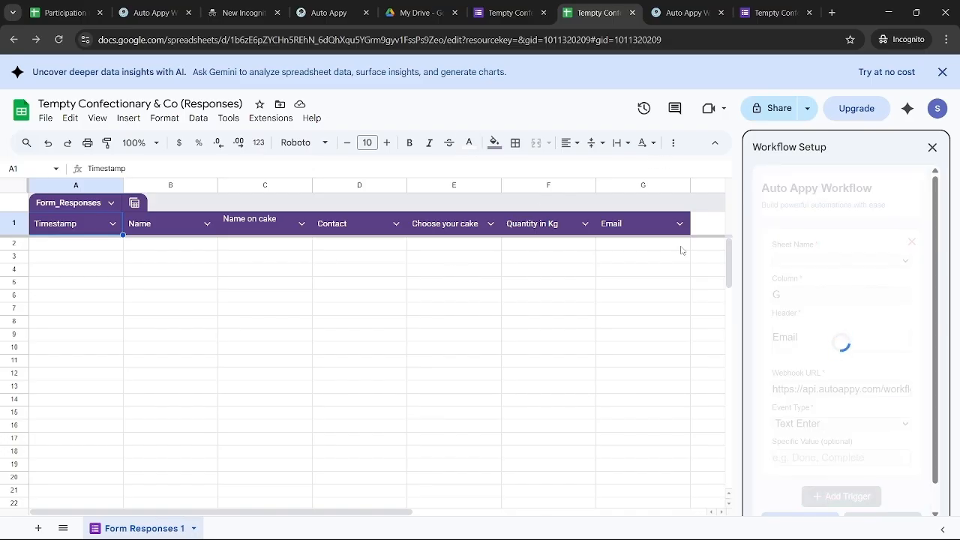
Remove the existing trigger, add a new one, and copy the Auto Appy webhook URL
{"action": "left_click", "coordinate": [913, 242]}
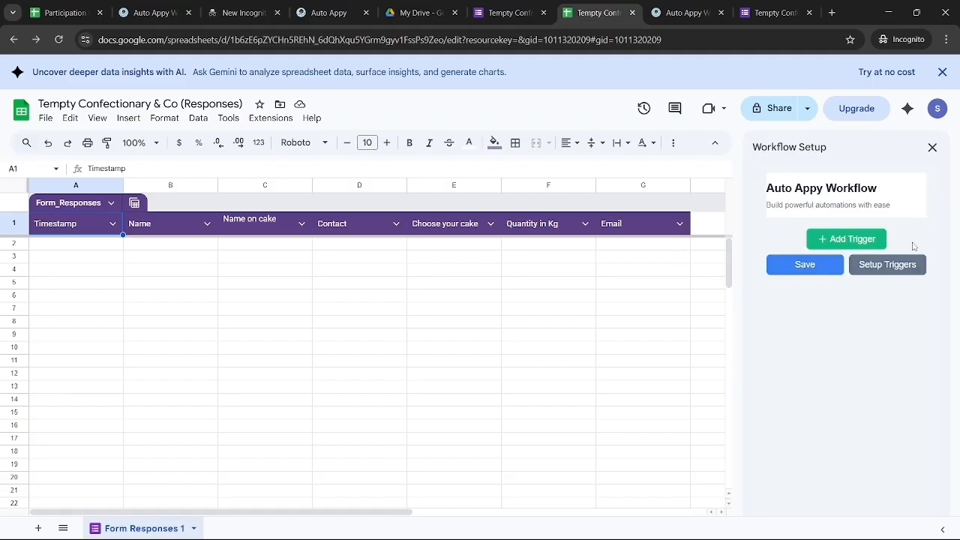
{"action": "left_click", "coordinate": [852, 239]}
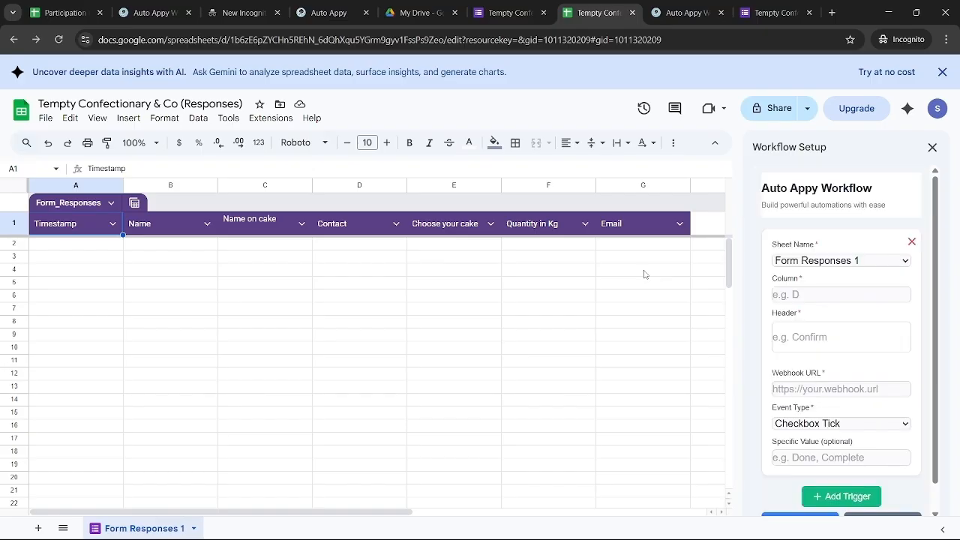
{"action": "left_click", "coordinate": [323, 11]}
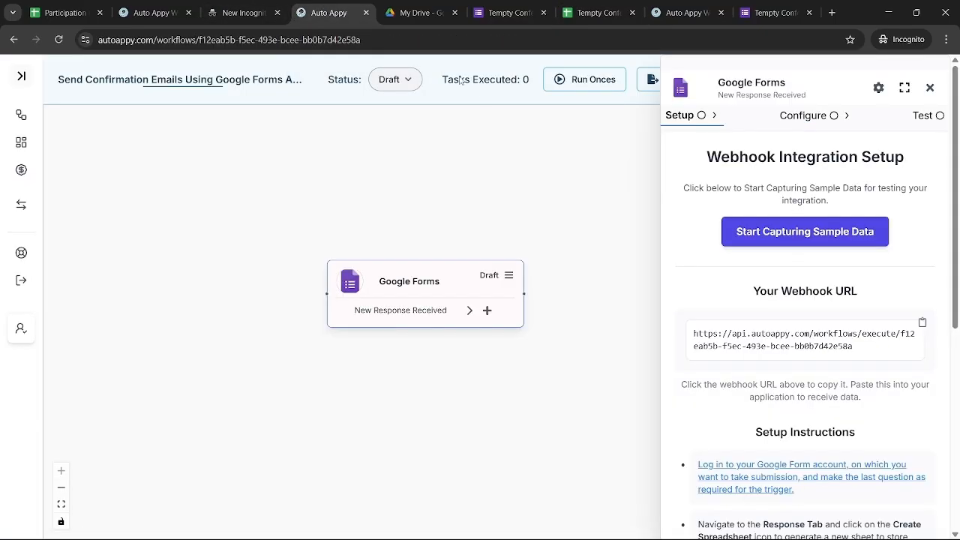
{"action": "left_click", "coordinate": [789, 345]}
{"action": "left_click", "coordinate": [660, 18]}
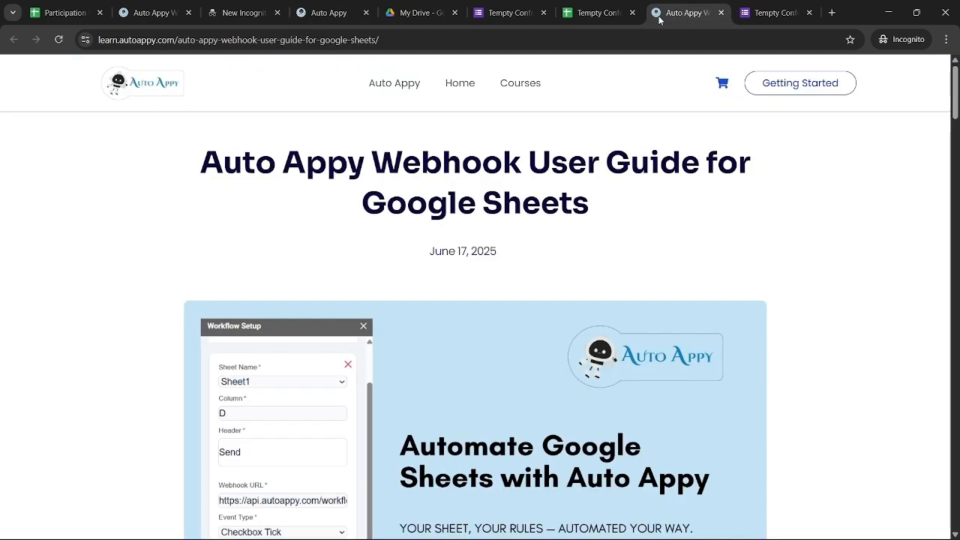
{"action": "left_click", "coordinate": [593, 12]}
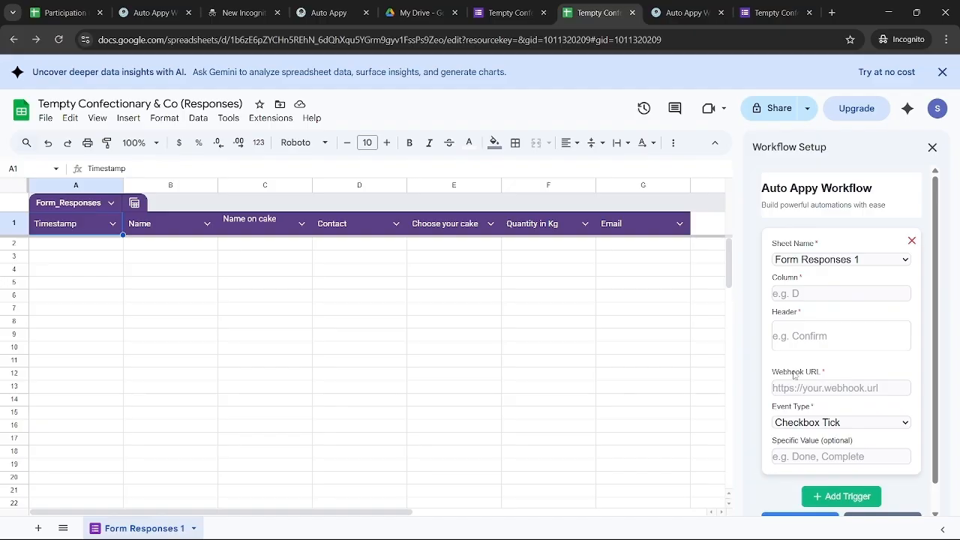
Configure the trigger with column G, header Email, the webhook URL and Text Enter, then save and set it up
{"action": "left_click", "coordinate": [800, 293]}
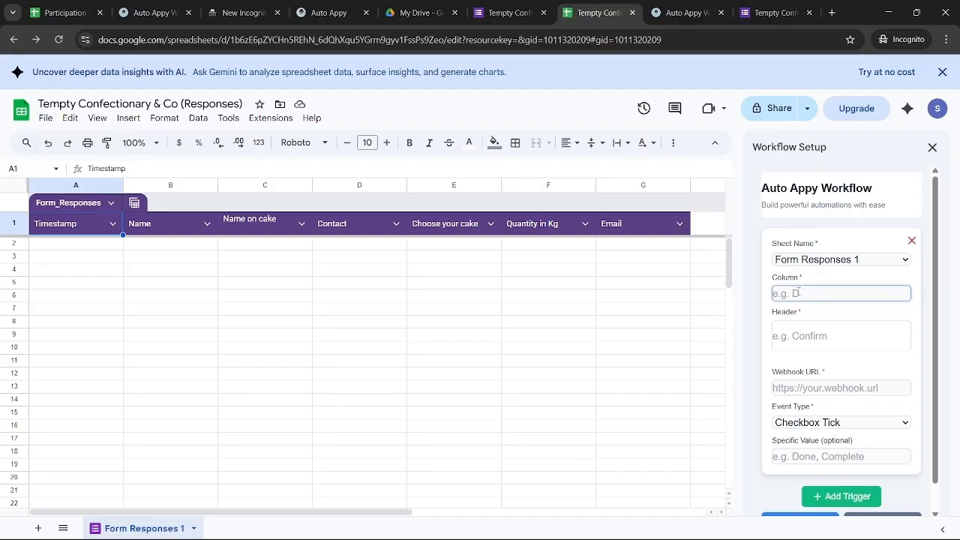
{"action": "type", "text": "G"}
{"action": "left_click", "coordinate": [803, 331]}
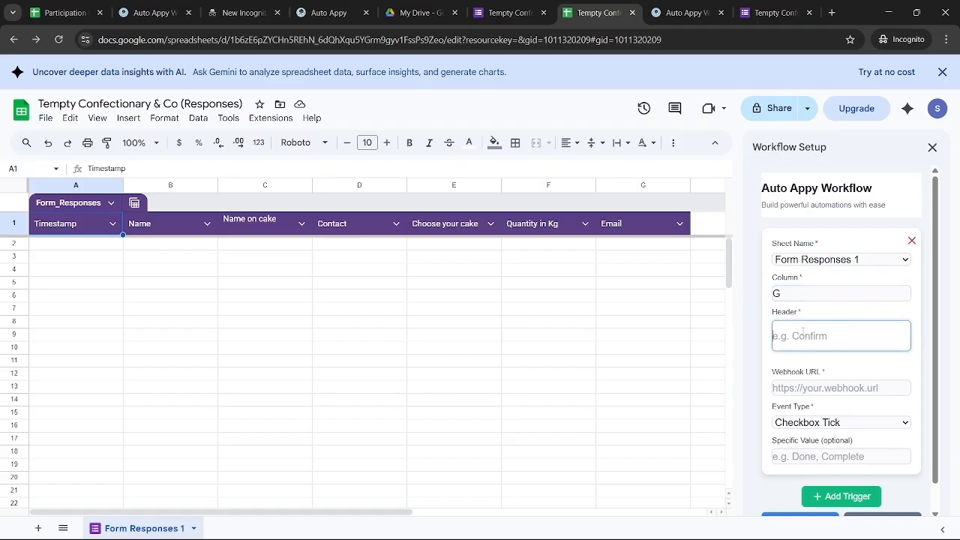
{"action": "type", "text": "Email"}
{"action": "left_click", "coordinate": [833, 388]}
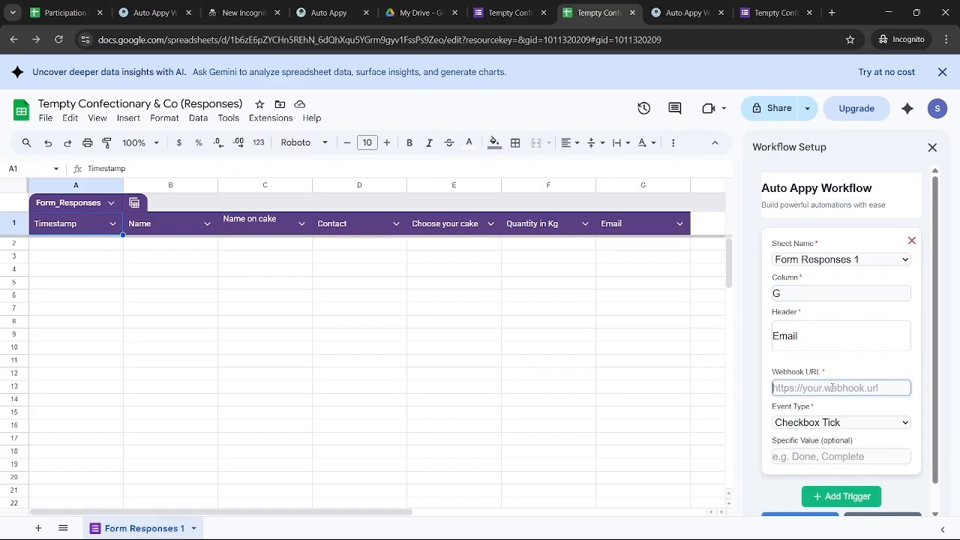
{"action": "key", "text": "ctrl+v"}
{"action": "left_click", "coordinate": [843, 422]}
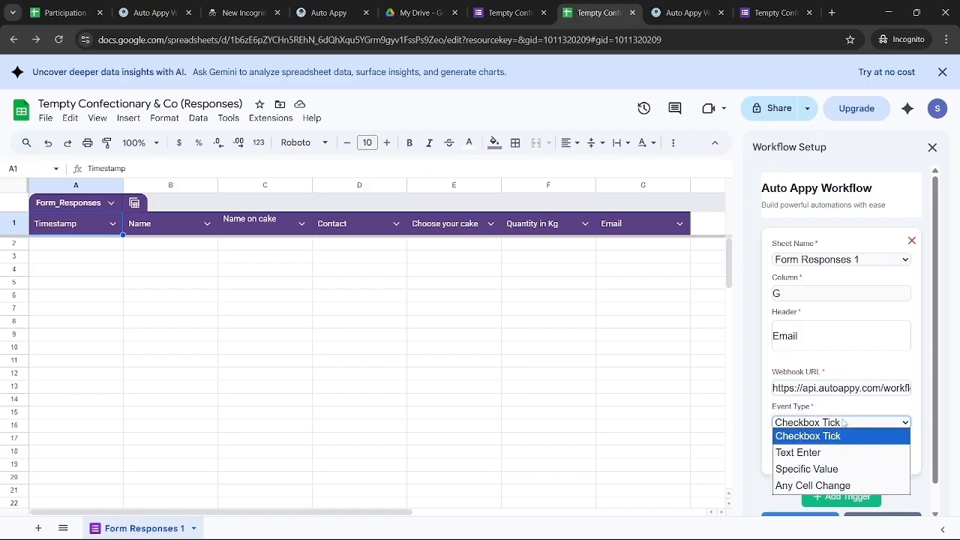
{"action": "left_click", "coordinate": [798, 452]}
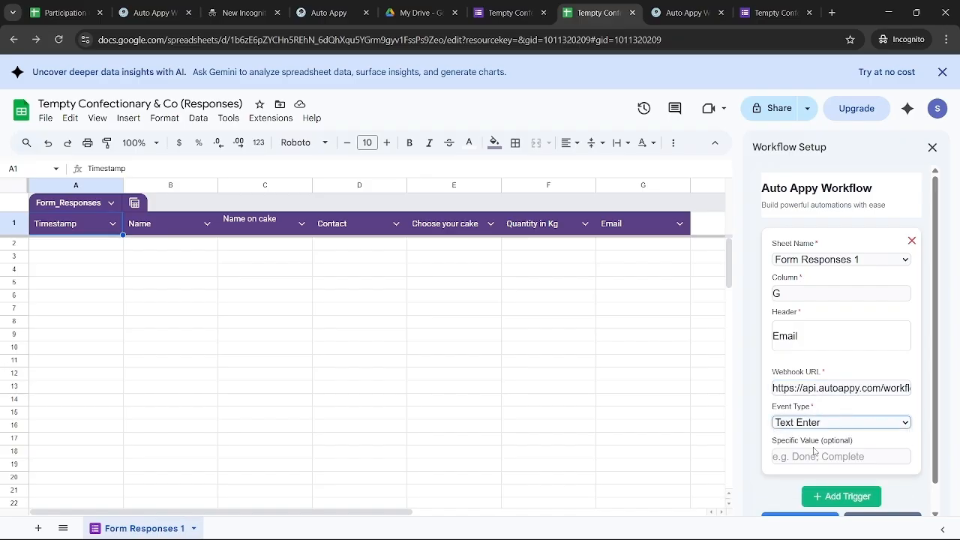
{"action": "scroll", "coordinate": [795, 500], "scroll_direction": "down", "scroll_amount": 1}
{"action": "left_click", "coordinate": [795, 497]}
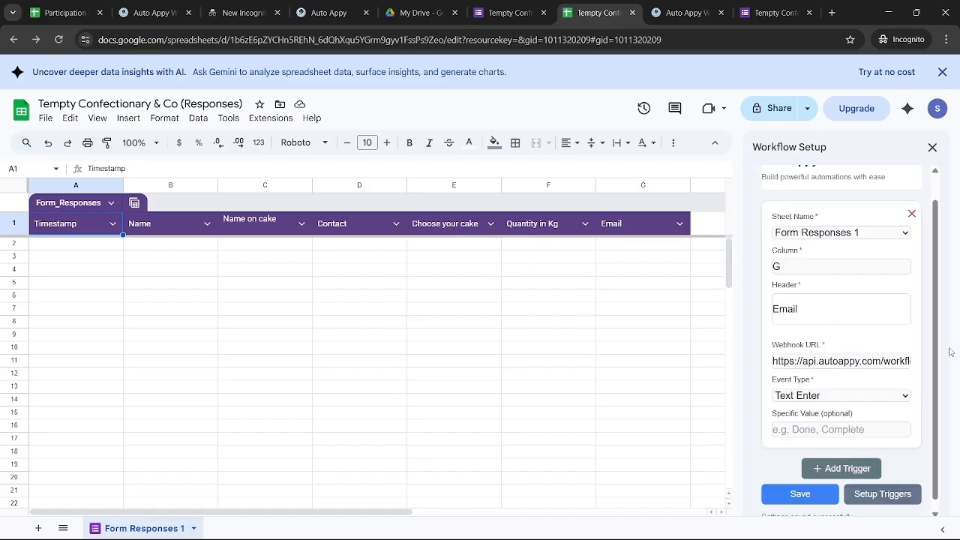
{"action": "left_click", "coordinate": [883, 495]}
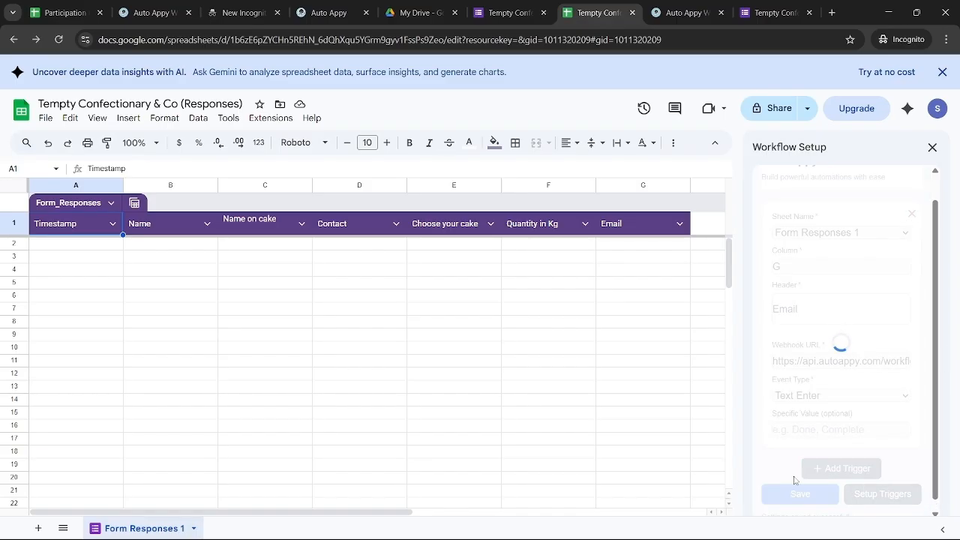
{"action": "left_click", "coordinate": [320, 15]}
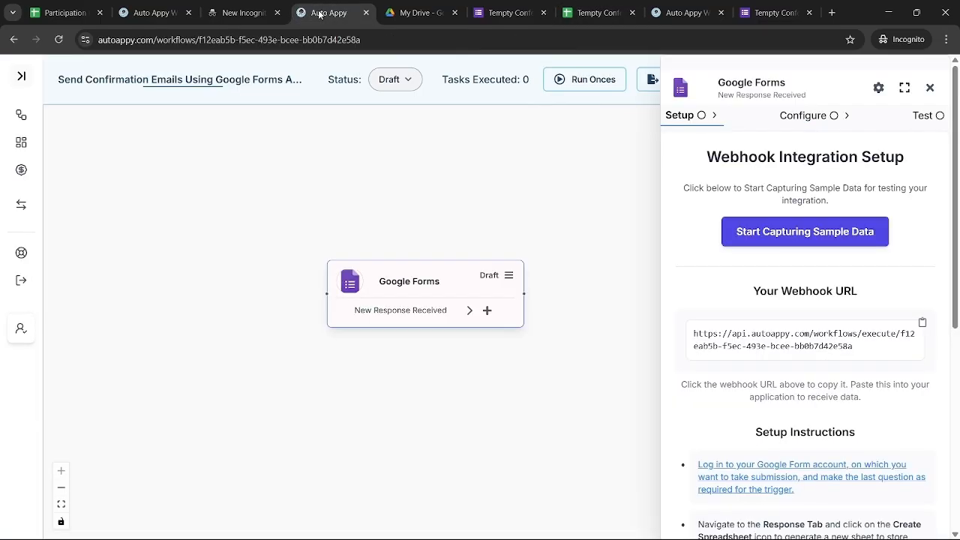
Start capturing sample data in Auto Appy and copy the form's responder link
{"action": "left_click", "coordinate": [786, 225]}
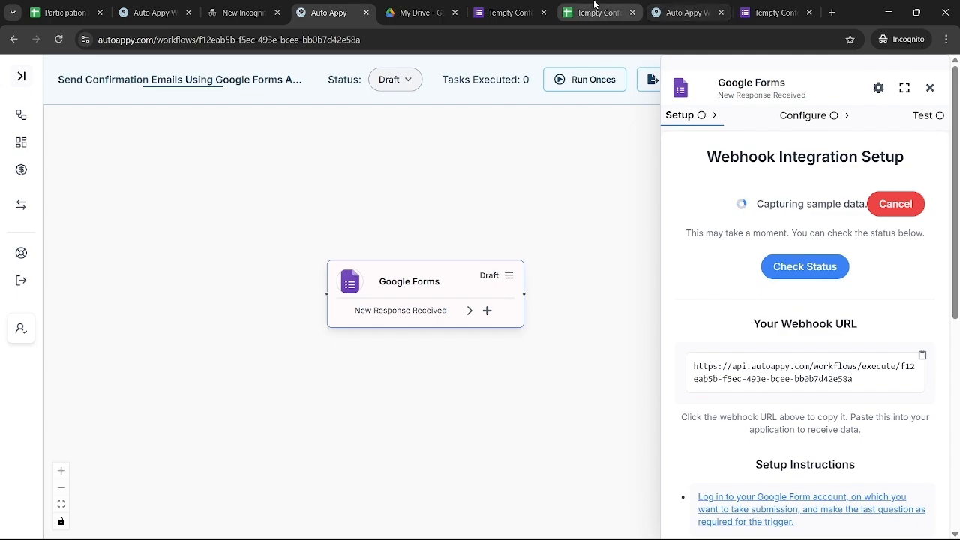
{"action": "left_click", "coordinate": [772, 11]}
{"action": "left_click", "coordinate": [510, 13]}
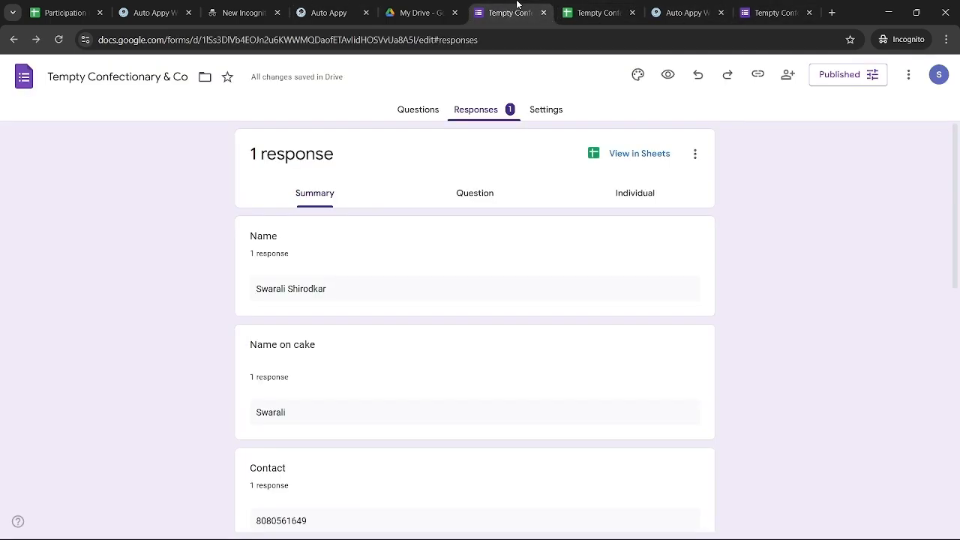
{"action": "left_click", "coordinate": [757, 74]}
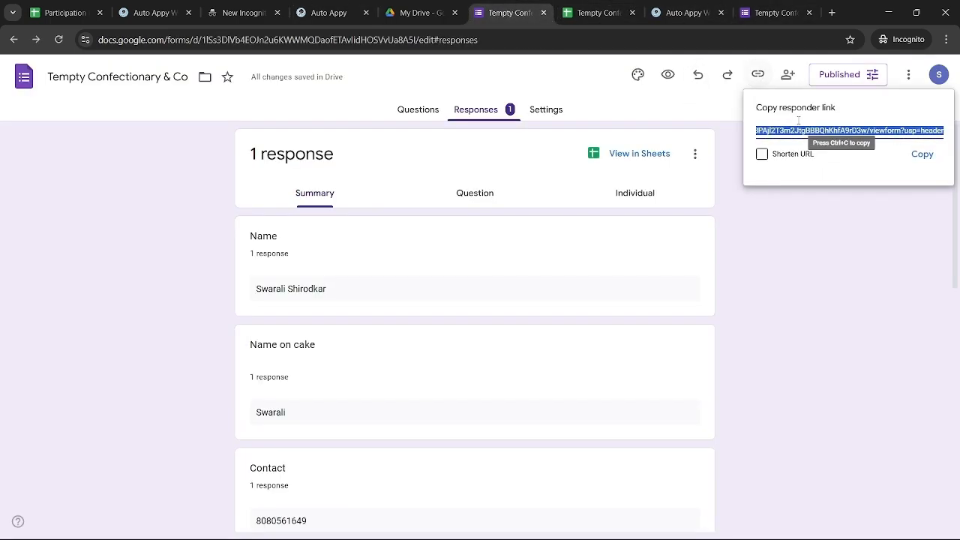
{"action": "left_click", "coordinate": [923, 153]}
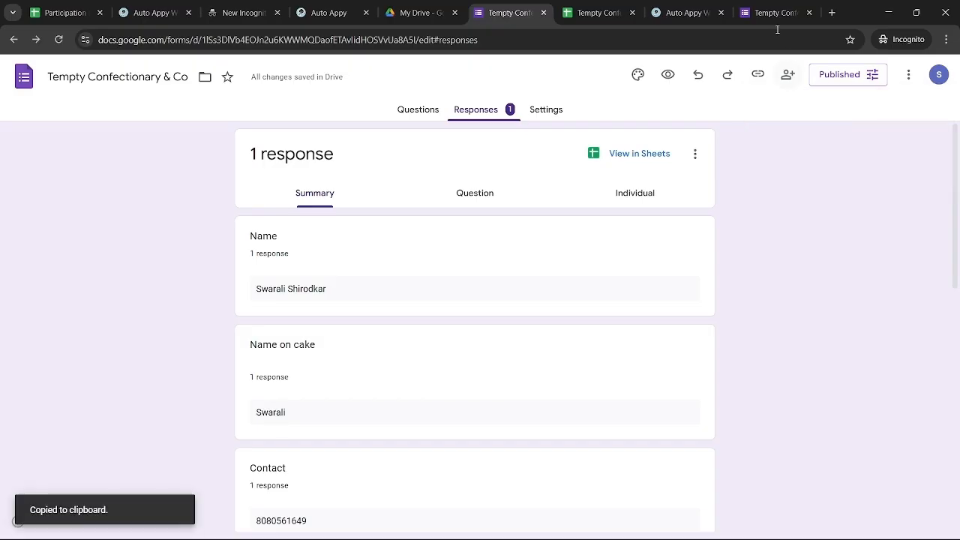
Load a blank form from the responder link in the incognito tab and recheck Auto Appy
{"action": "left_click", "coordinate": [768, 6]}
{"action": "left_click", "coordinate": [669, 34]}
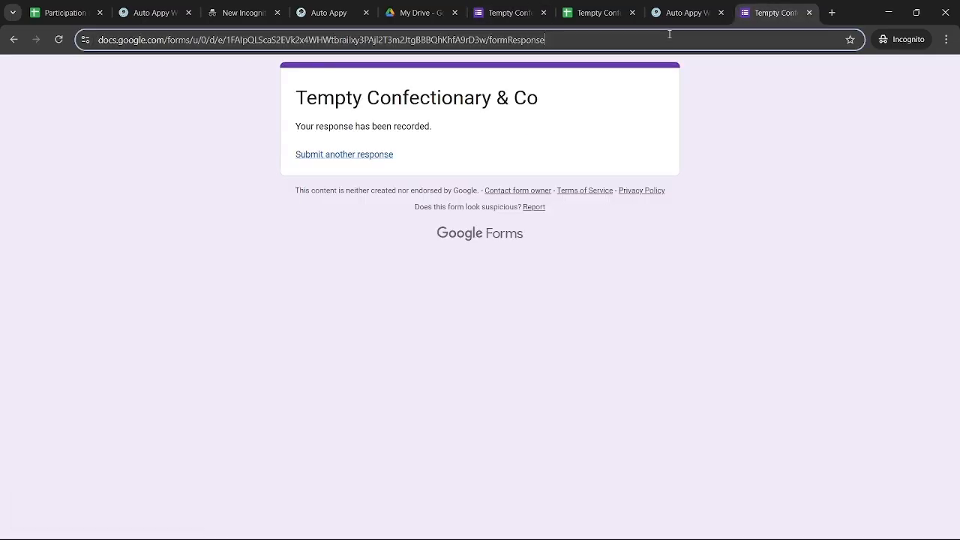
{"action": "key", "text": "ctrl+v"}
{"action": "key", "text": "Return"}
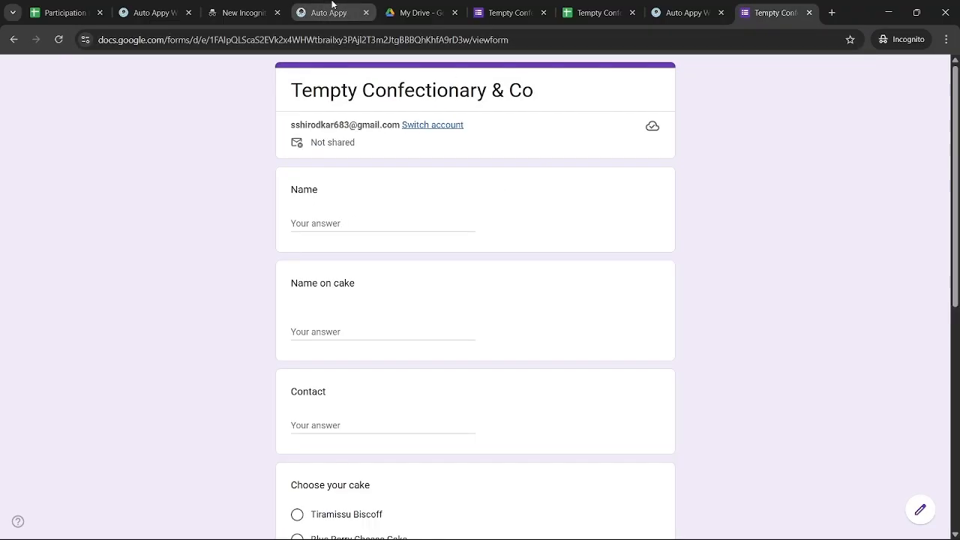
{"action": "left_click", "coordinate": [330, 12]}
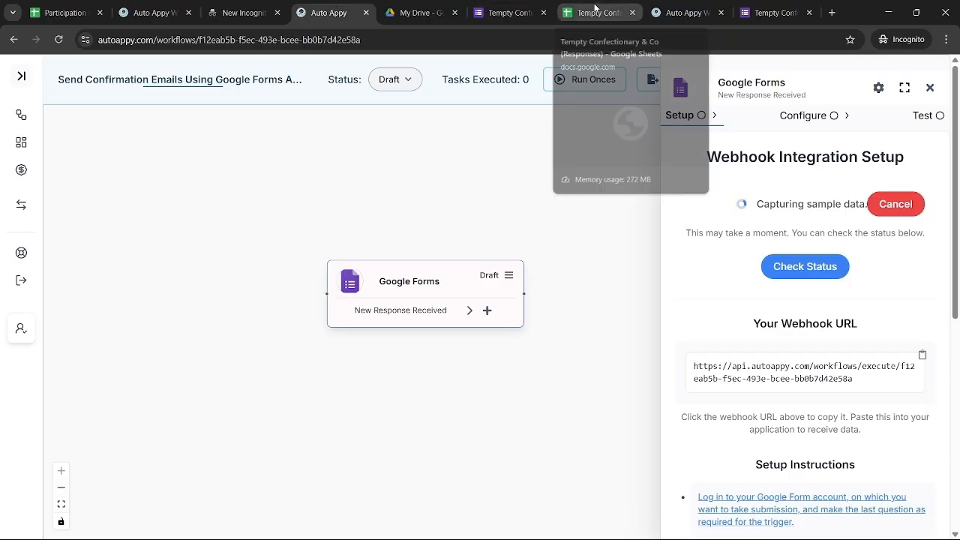
On the blank cake order form, fill in the respondent's full name, the name for the cake and the contact number
{"action": "left_click", "coordinate": [779, 13]}
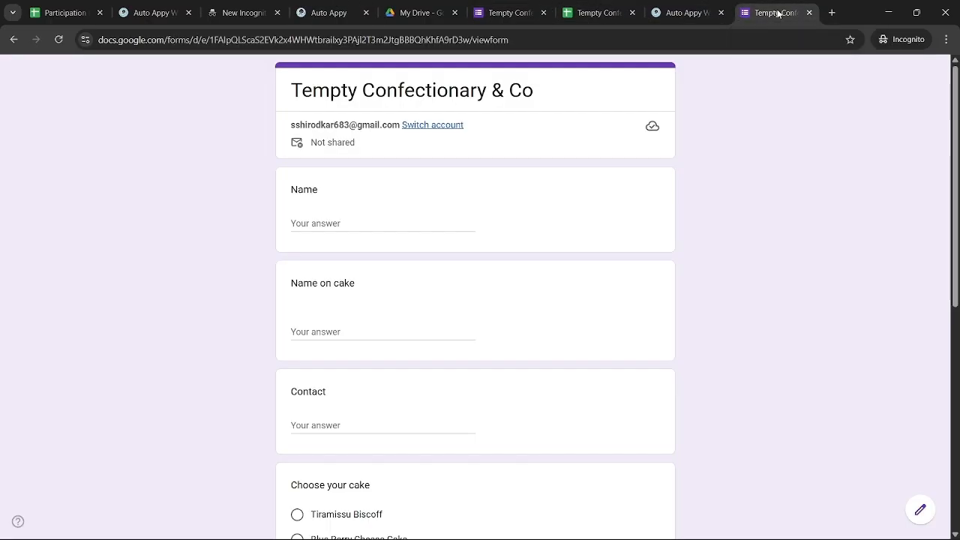
{"action": "left_click", "coordinate": [352, 223]}
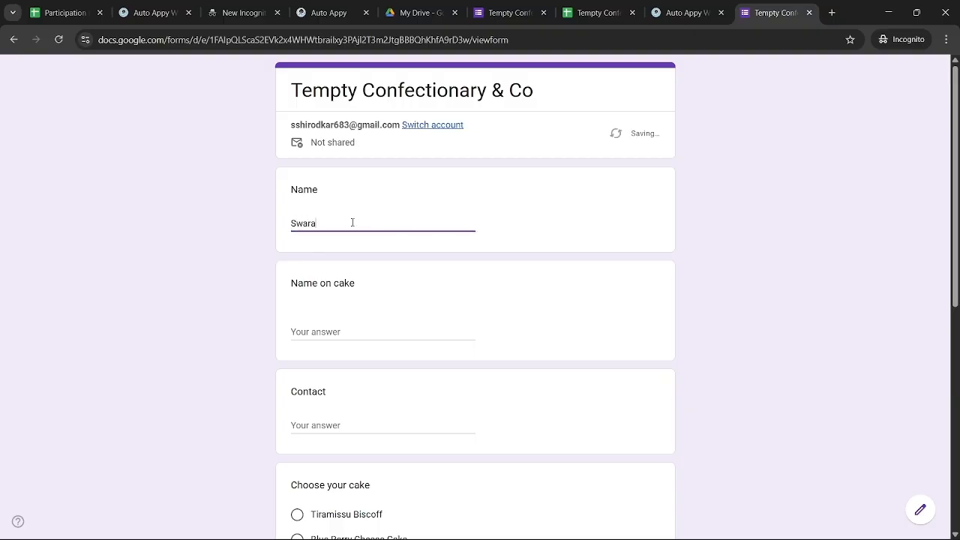
{"action": "left_click", "coordinate": [337, 331]}
{"action": "type", "text": "Sw"}
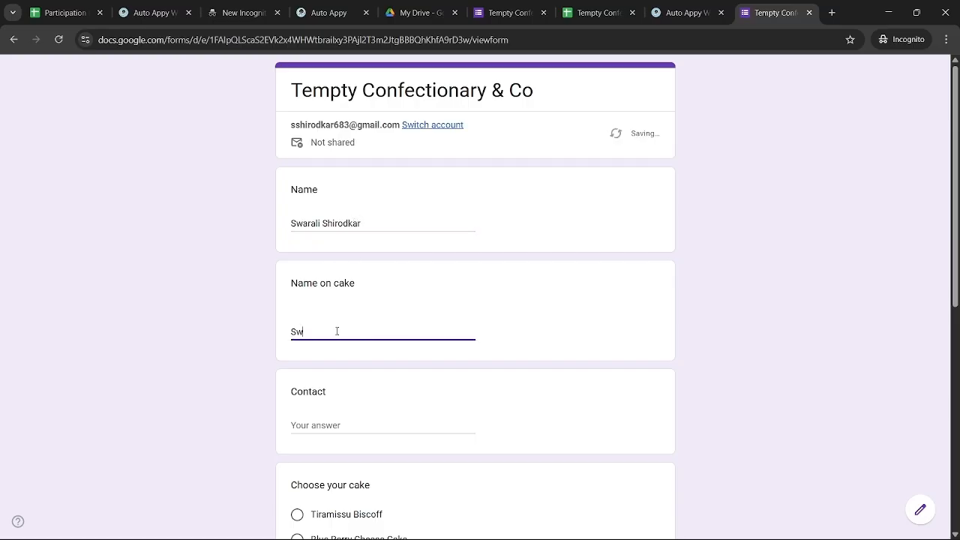
{"action": "type", "text": "arali"}
{"action": "left_click", "coordinate": [344, 425]}
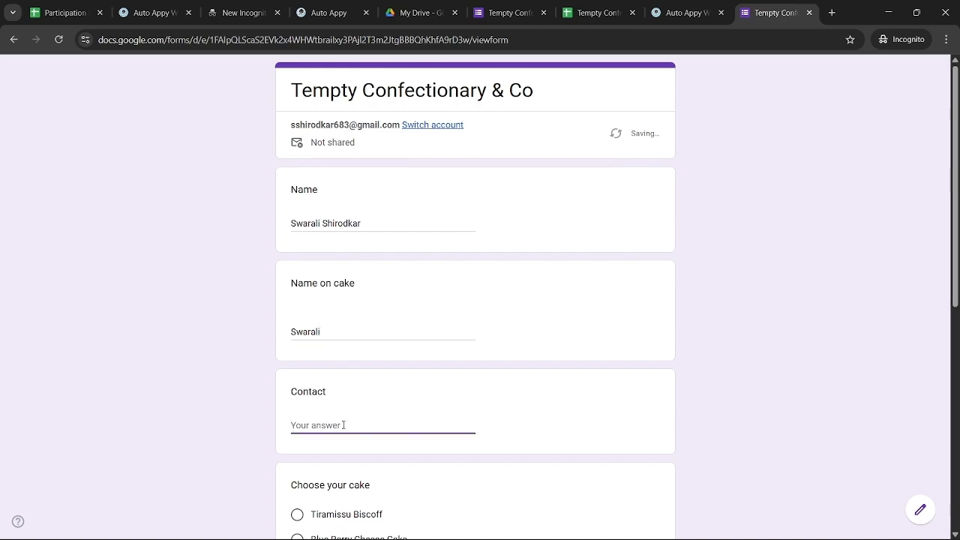
Choose Pineapple Pastry as the cake with a quantity of 2 Kg
{"action": "scroll", "coordinate": [343, 425], "scroll_direction": "down", "scroll_amount": 3}
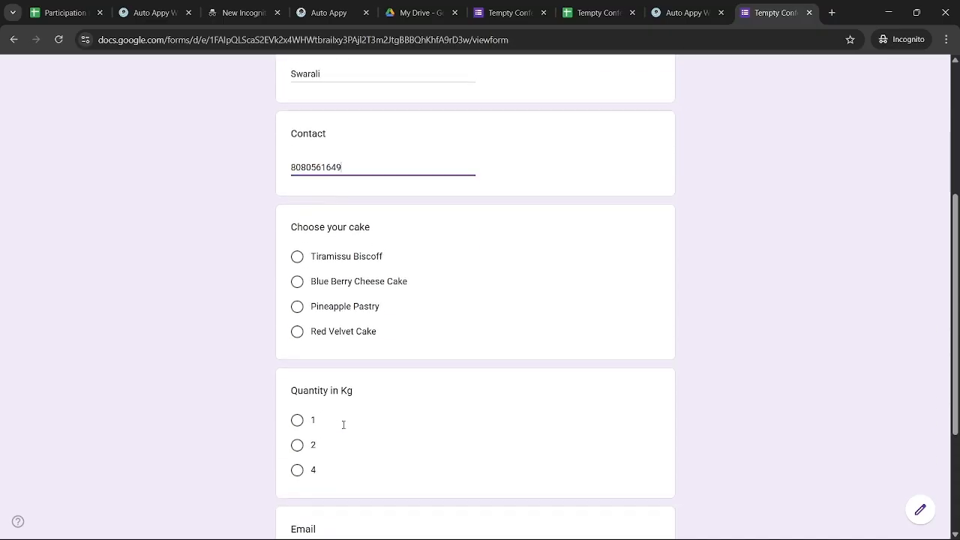
{"action": "left_click", "coordinate": [319, 304]}
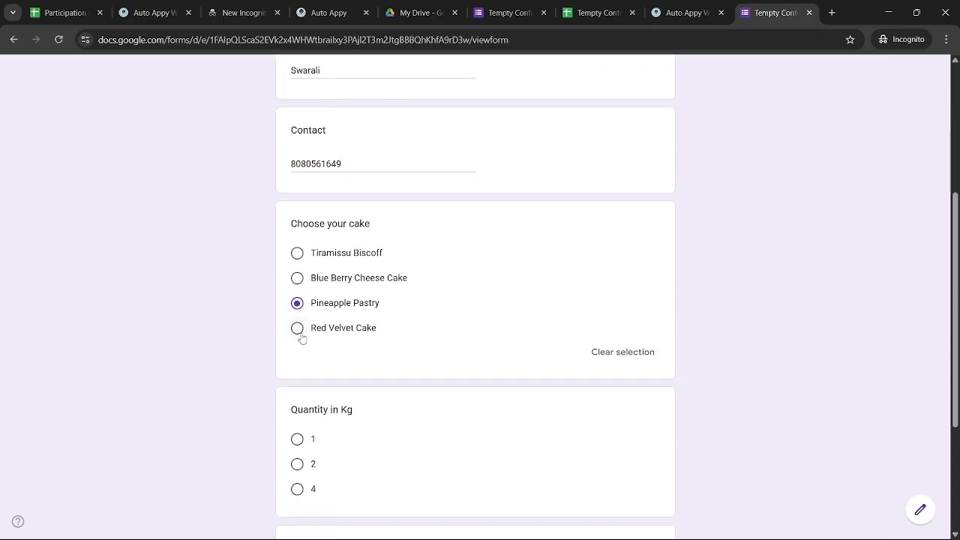
{"action": "scroll", "coordinate": [334, 428], "scroll_direction": "down", "scroll_amount": 1}
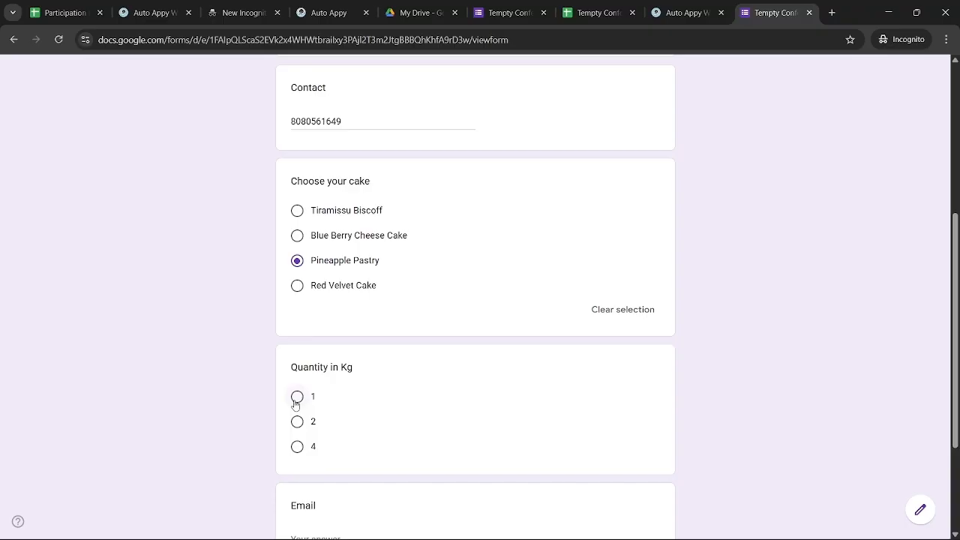
{"action": "left_click", "coordinate": [297, 422]}
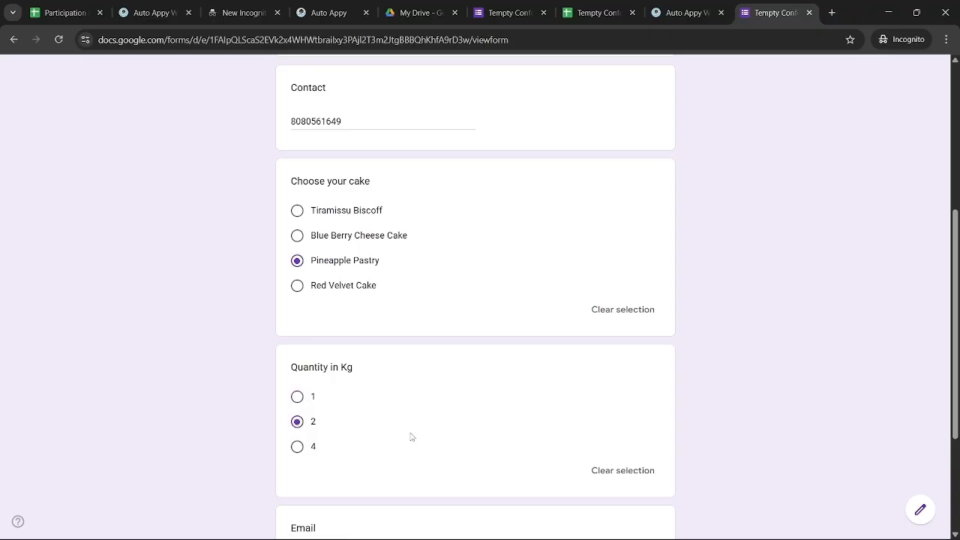
{"action": "scroll", "coordinate": [410, 437], "scroll_direction": "down", "scroll_amount": 2}
Enter the customer's e-mail address, submit the order and check the responses spreadsheet
{"action": "left_click", "coordinate": [348, 374]}
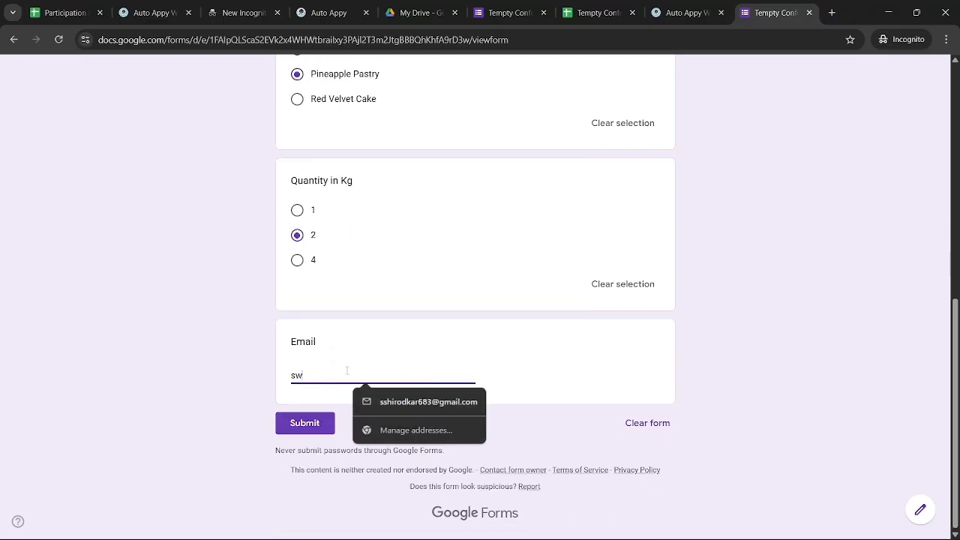
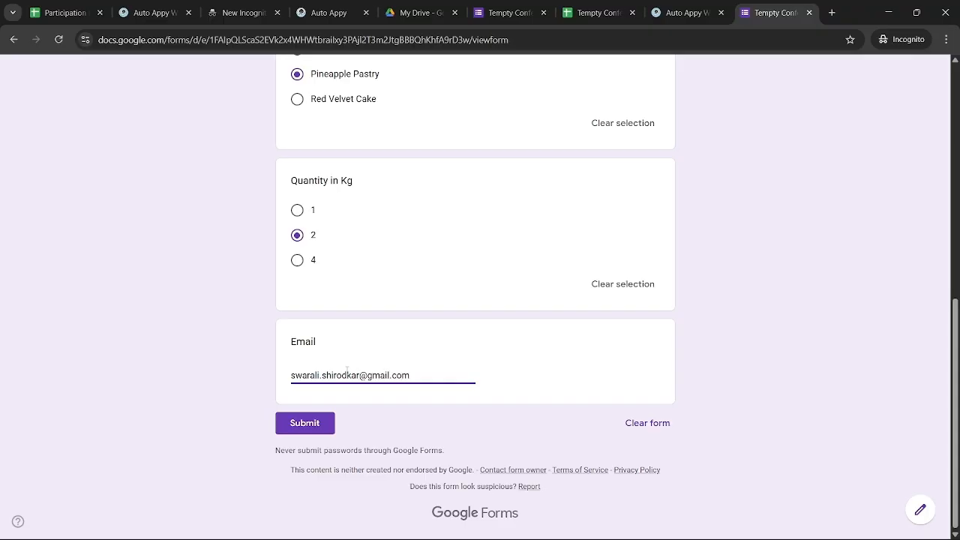
{"action": "left_click", "coordinate": [314, 425]}
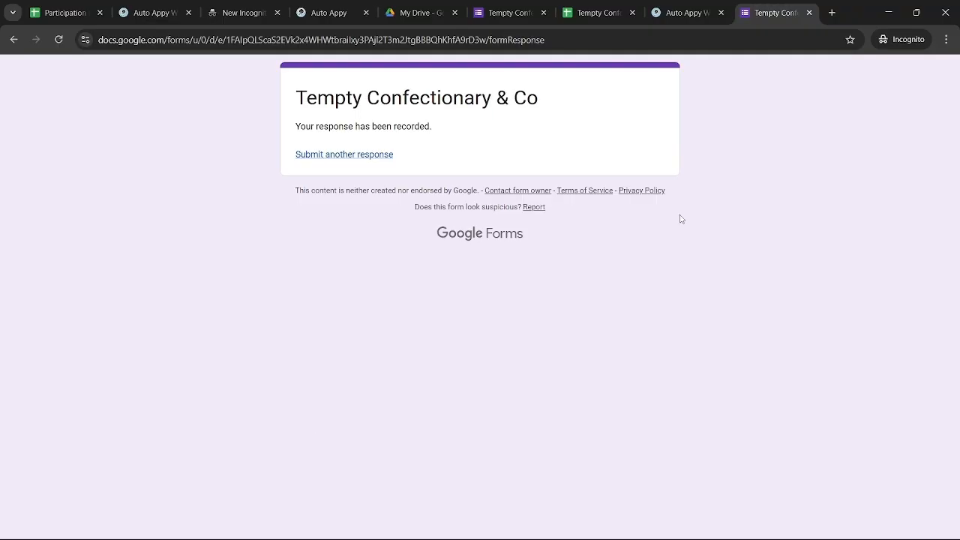
{"action": "left_click", "coordinate": [593, 12]}
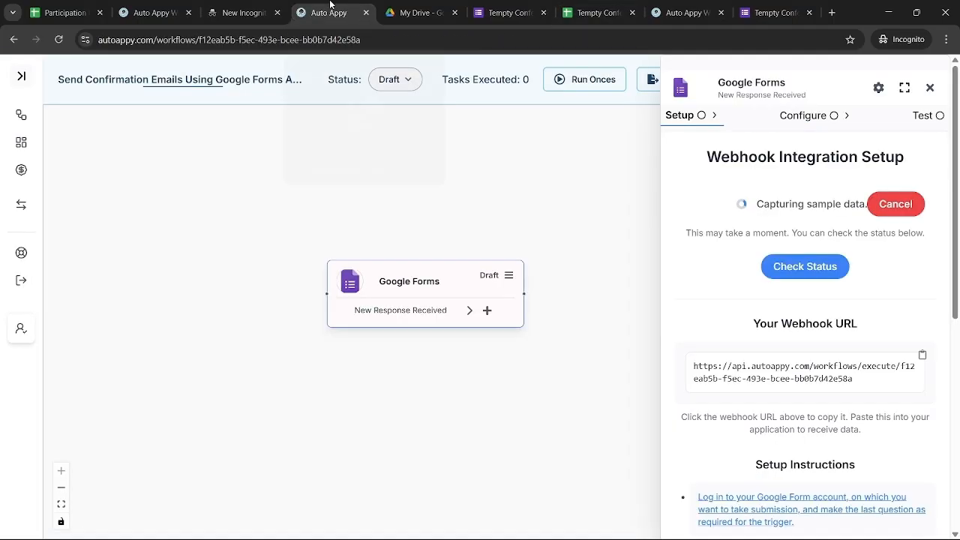
Capture the Pineapple Pastry response as trigger sample data in Auto Appy, then close the trigger panel
{"action": "left_click", "coordinate": [330, 12]}
{"action": "left_click", "coordinate": [803, 273]}
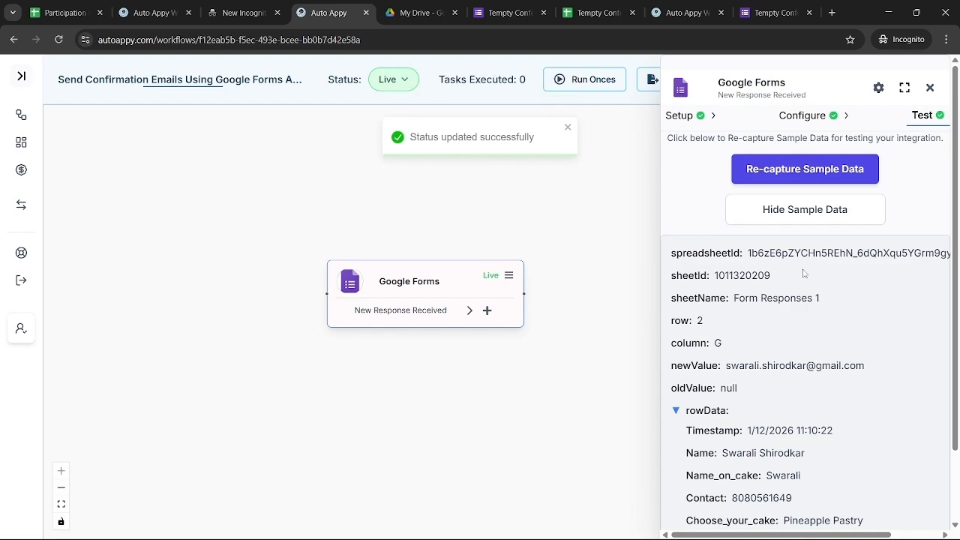
{"action": "scroll", "coordinate": [842, 398], "scroll_direction": "down", "scroll_amount": 2}
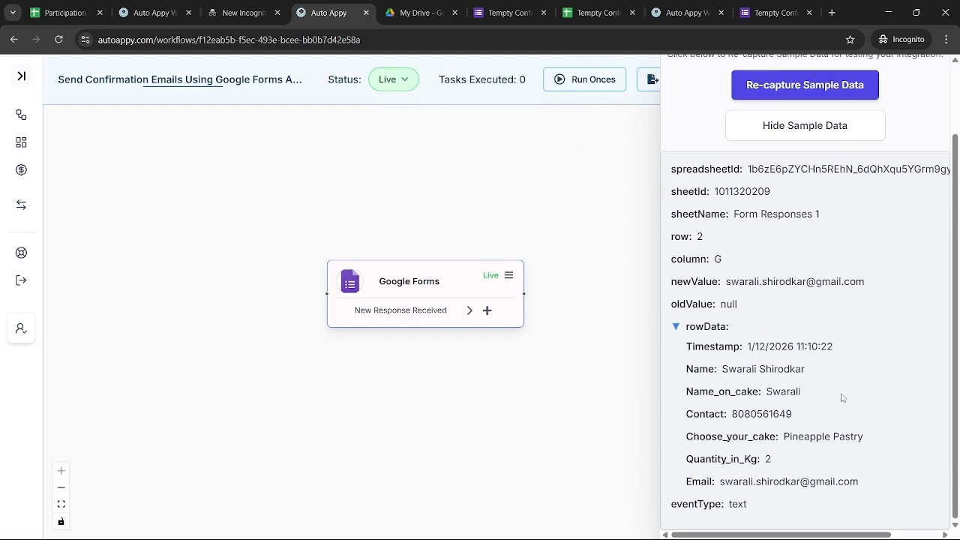
{"action": "scroll", "coordinate": [841, 397], "scroll_direction": "up", "scroll_amount": 1}
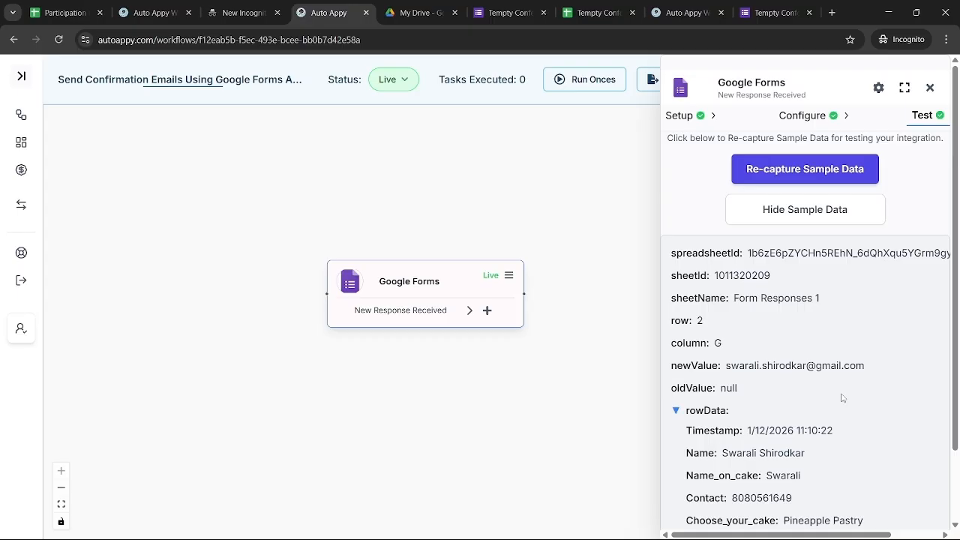
{"action": "left_click", "coordinate": [929, 88]}
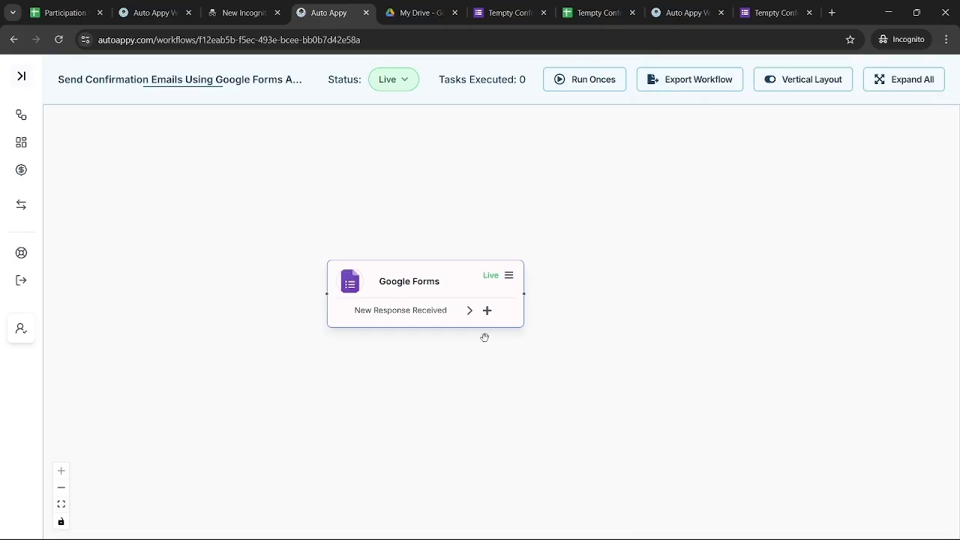
Add a Gmail 'Send Email (V2)' action as the step after the Google Forms trigger
{"action": "left_click", "coordinate": [487, 311]}
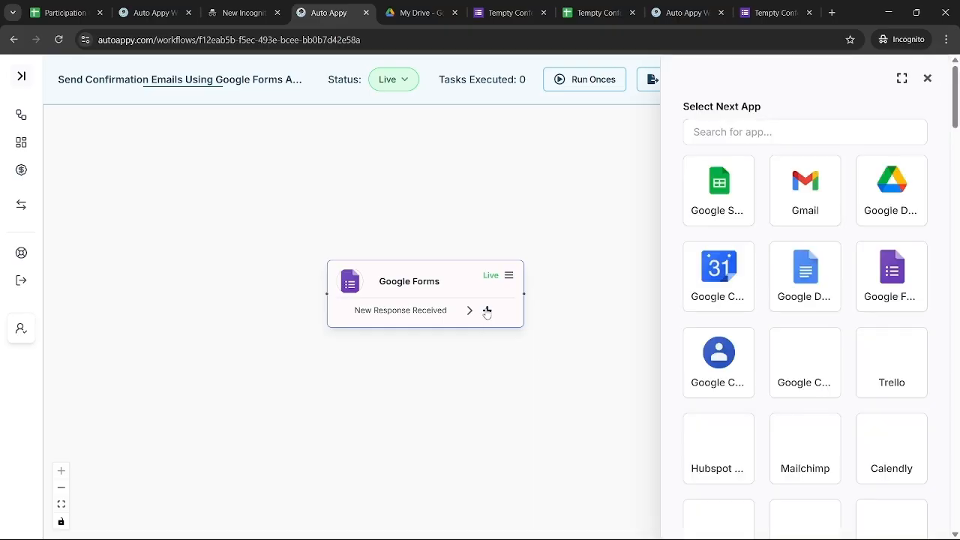
{"action": "left_click", "coordinate": [773, 131]}
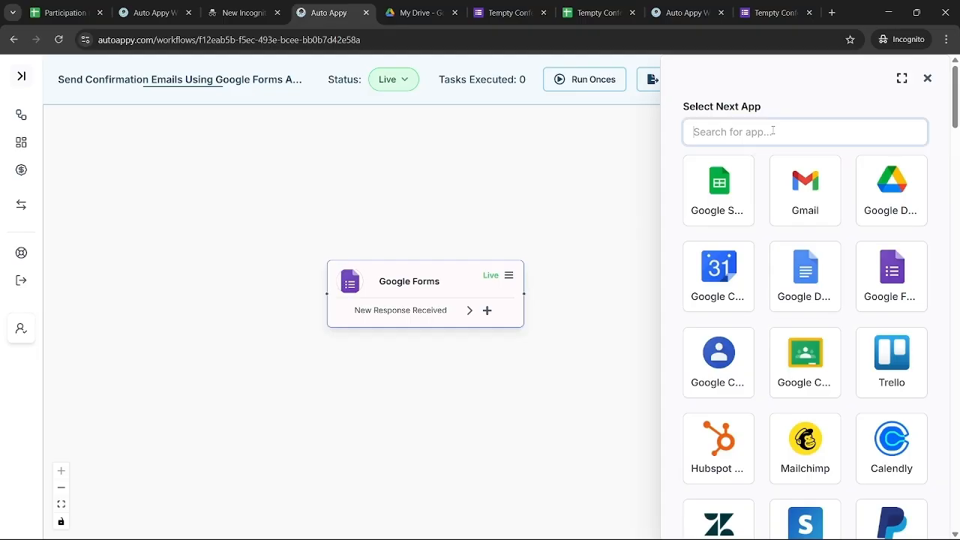
{"action": "left_click", "coordinate": [810, 202]}
{"action": "scroll", "coordinate": [783, 365], "scroll_direction": "down", "scroll_amount": 1}
{"action": "scroll", "coordinate": [783, 366], "scroll_direction": "down", "scroll_amount": 4}
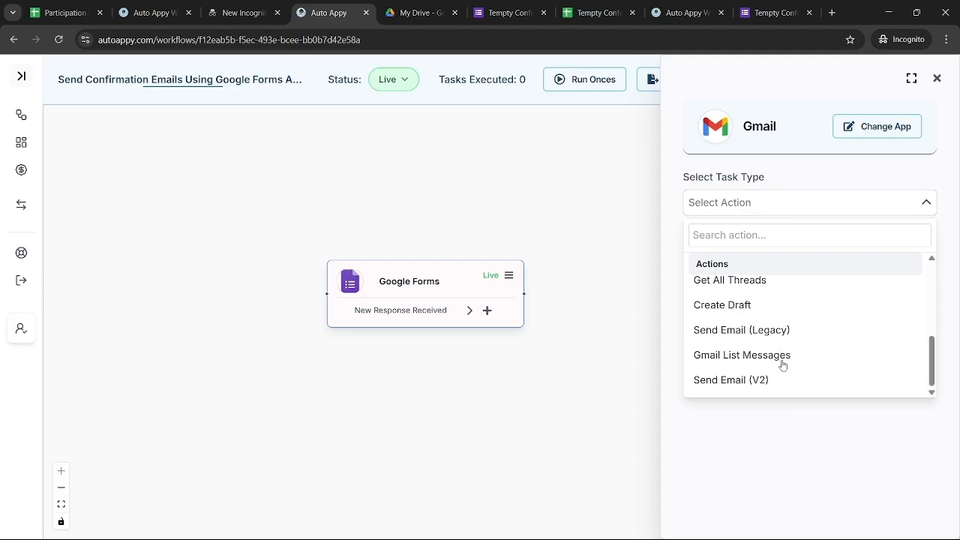
{"action": "left_click", "coordinate": [755, 380]}
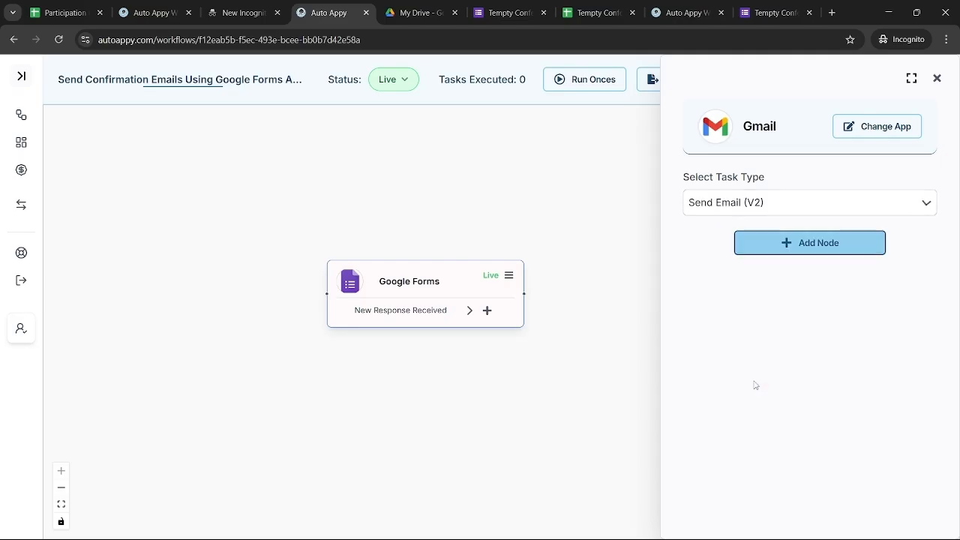
{"action": "left_click", "coordinate": [780, 243]}
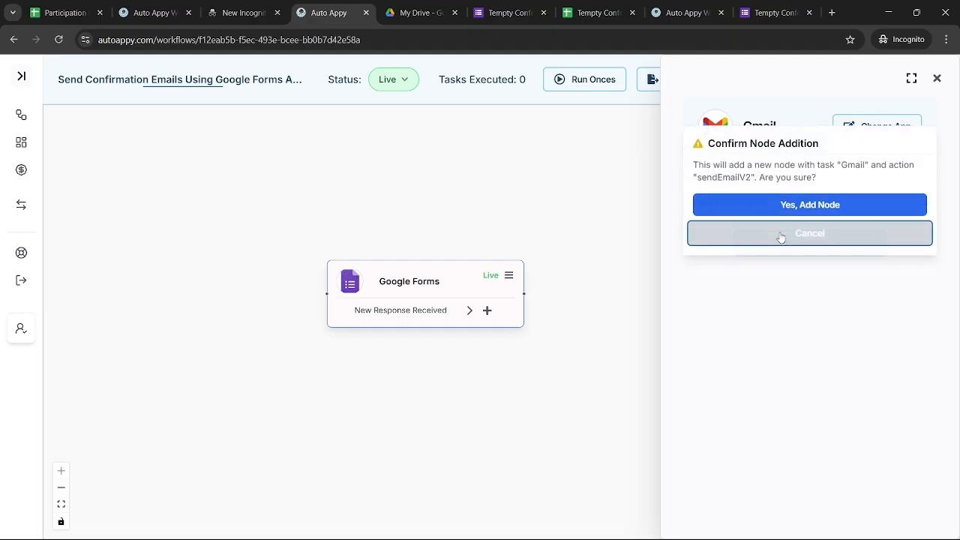
{"action": "left_click", "coordinate": [767, 213]}
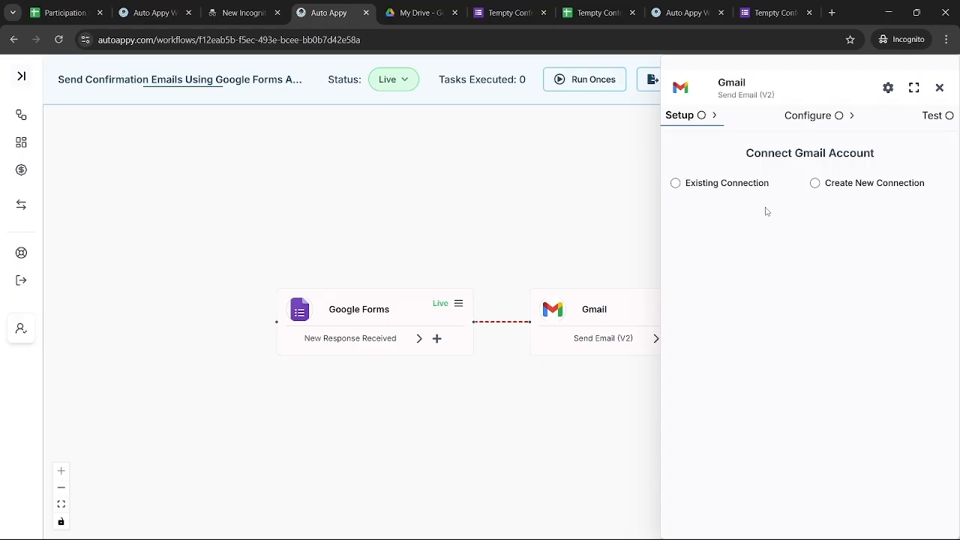
Connect the Gmail step through the existing saved connection 'Gmail #4'
{"action": "left_click", "coordinate": [693, 192]}
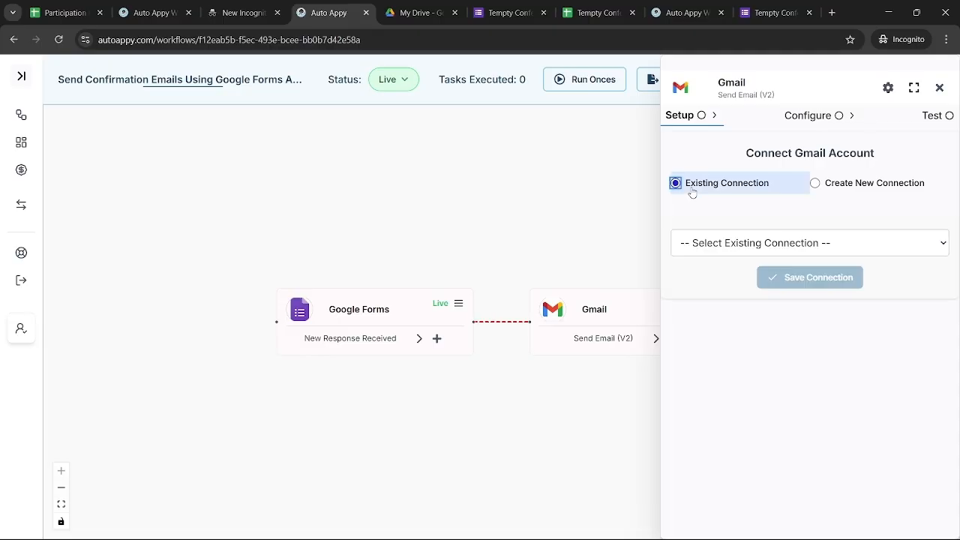
{"action": "left_click", "coordinate": [710, 247]}
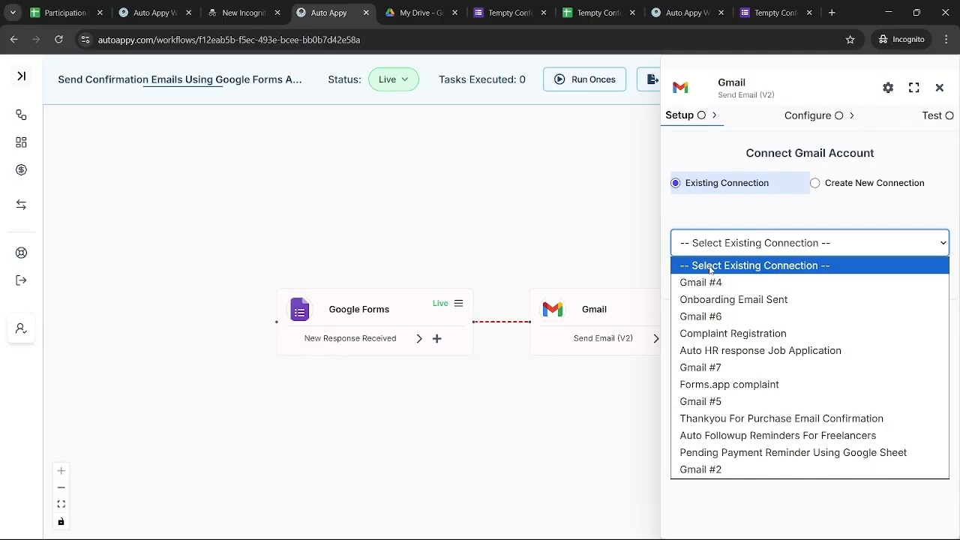
{"action": "left_click", "coordinate": [713, 283]}
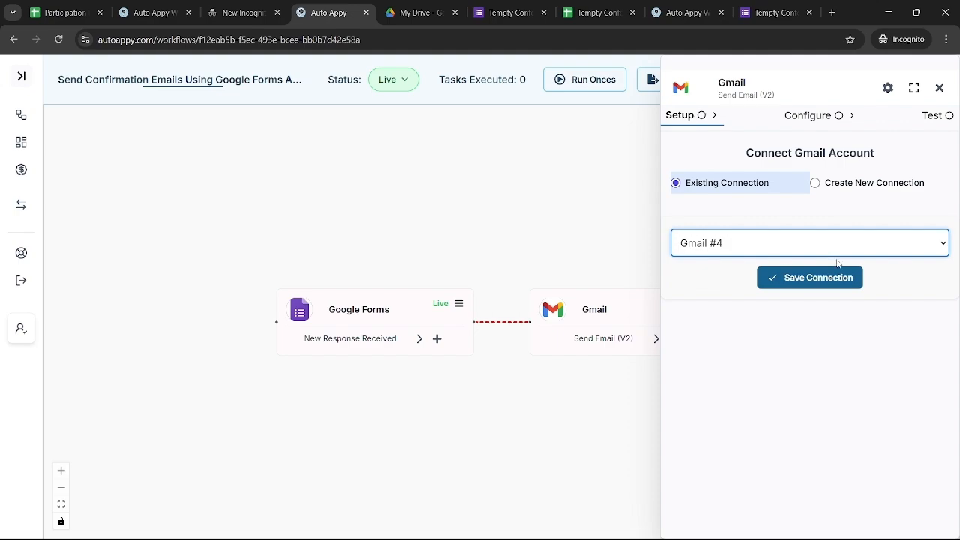
{"action": "left_click", "coordinate": [800, 279]}
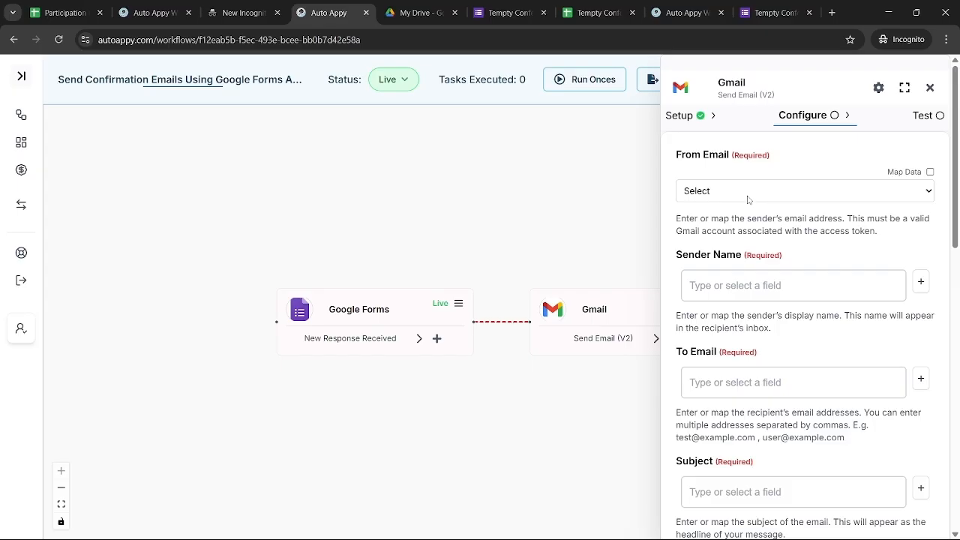
Set the connected account as sender address and the sender name to 'Tempty Confectionary & Co'
{"action": "left_click", "coordinate": [748, 197]}
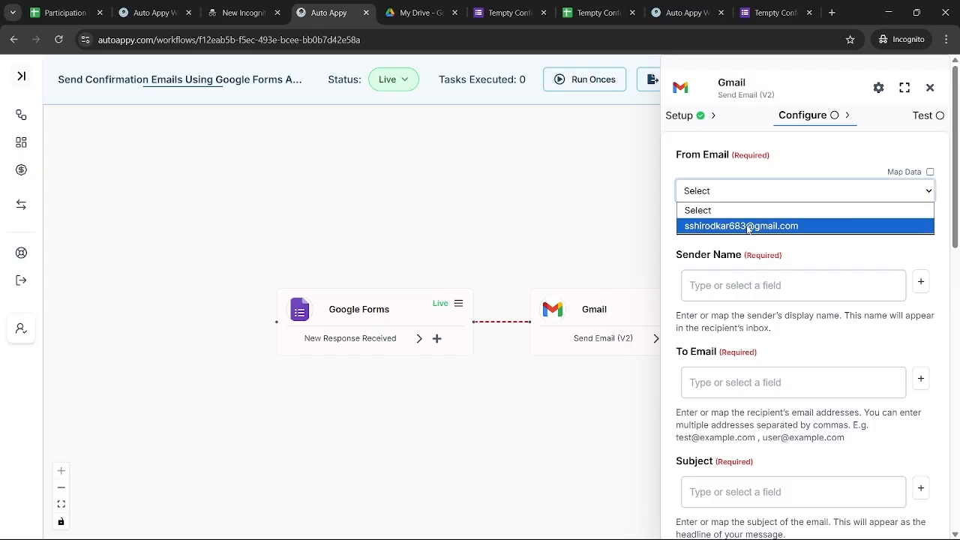
{"action": "left_click", "coordinate": [748, 227]}
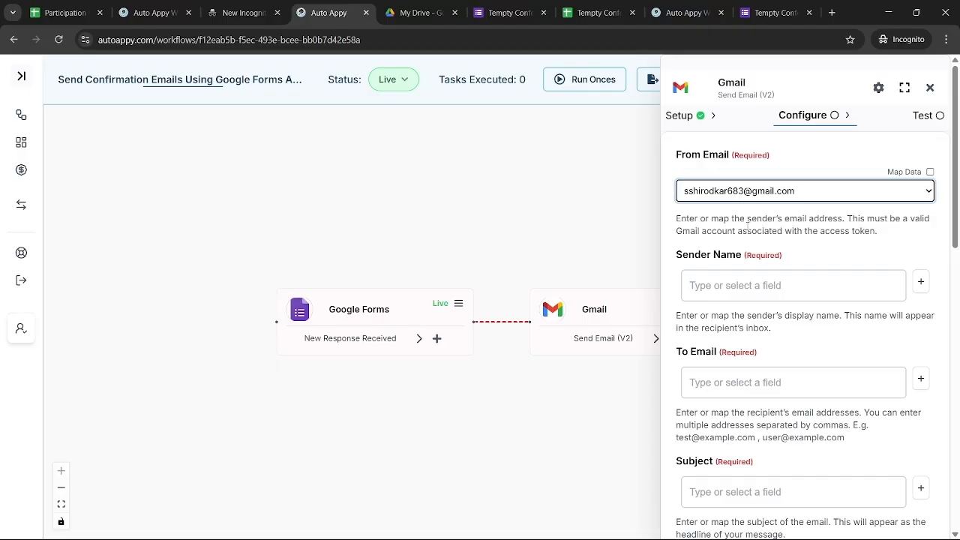
{"action": "scroll", "coordinate": [748, 225], "scroll_direction": "down", "scroll_amount": 1}
{"action": "left_click", "coordinate": [728, 241]}
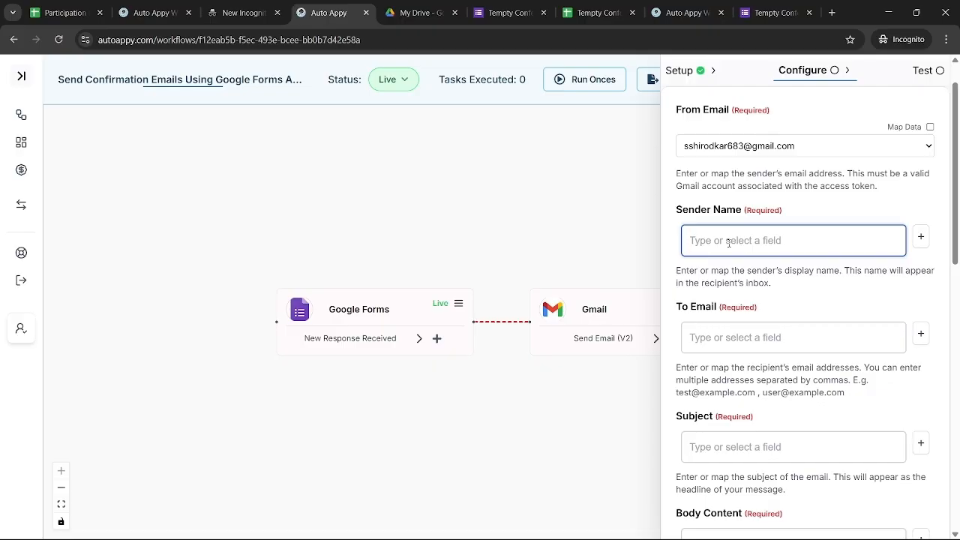
{"action": "type", "text": "Tempty"}
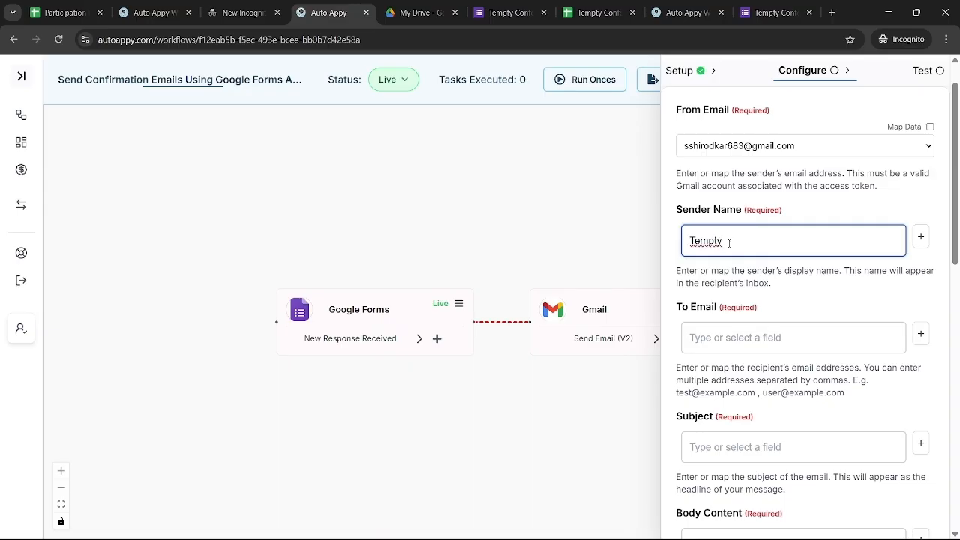
{"action": "type", "text": " Confectionary & Co"}
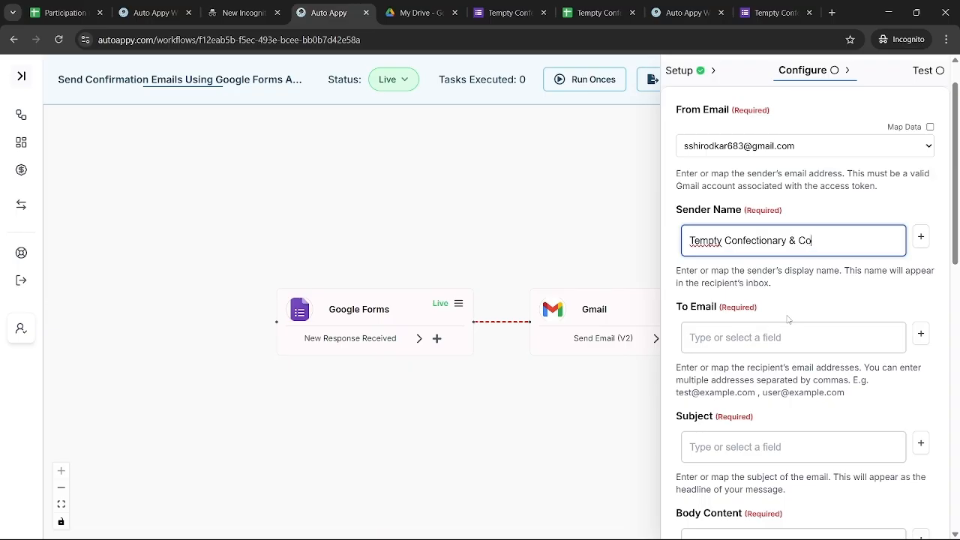
Map the Google Forms NewValue field into the To Email field
{"action": "scroll", "coordinate": [750, 270], "scroll_direction": "down", "scroll_amount": 1}
{"action": "left_click", "coordinate": [921, 280]}
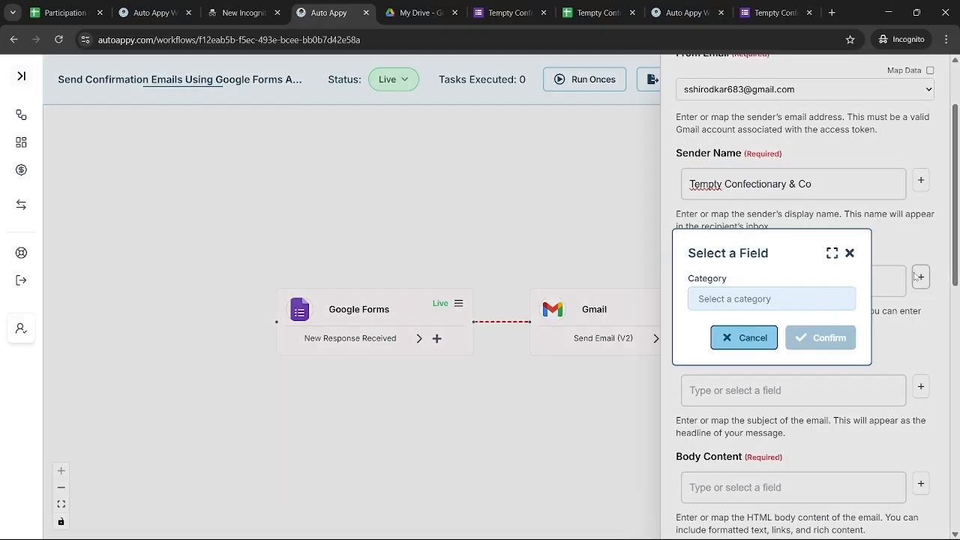
{"action": "left_click", "coordinate": [804, 299]}
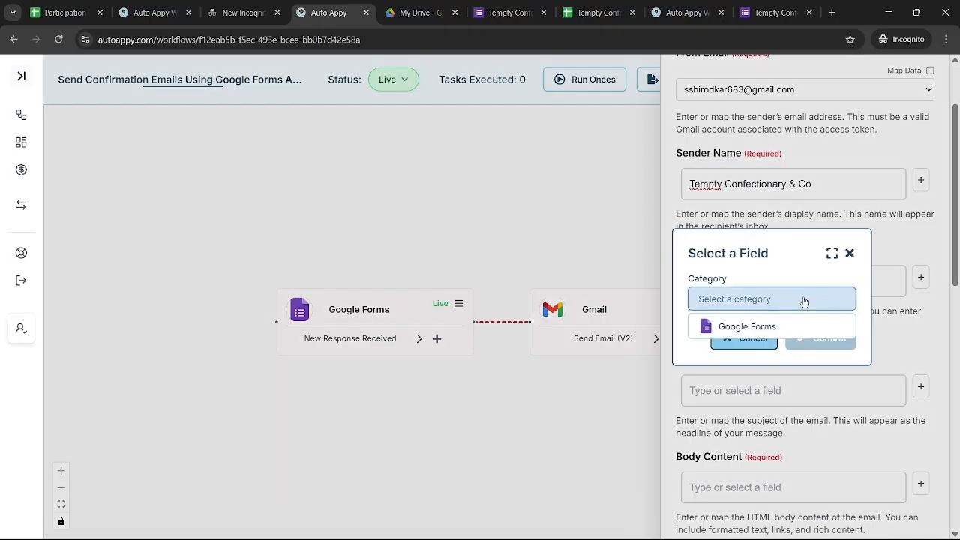
{"action": "left_click", "coordinate": [765, 326]}
{"action": "left_click", "coordinate": [766, 329]}
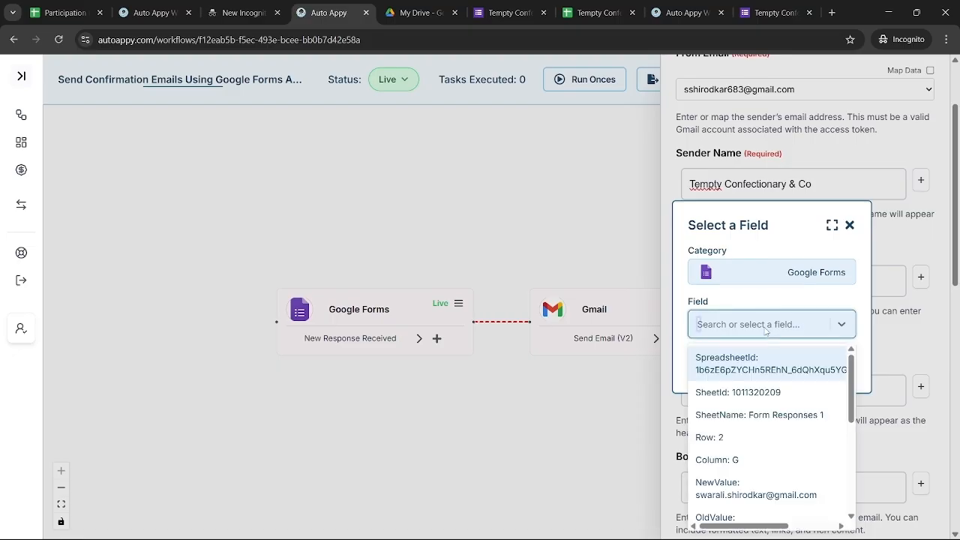
{"action": "type", "text": "swara"}
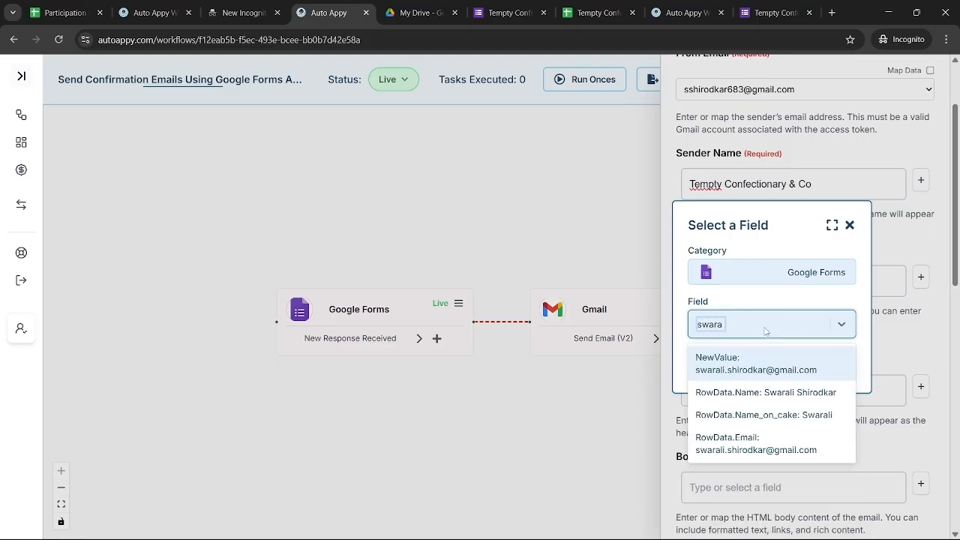
{"action": "left_click", "coordinate": [796, 371]}
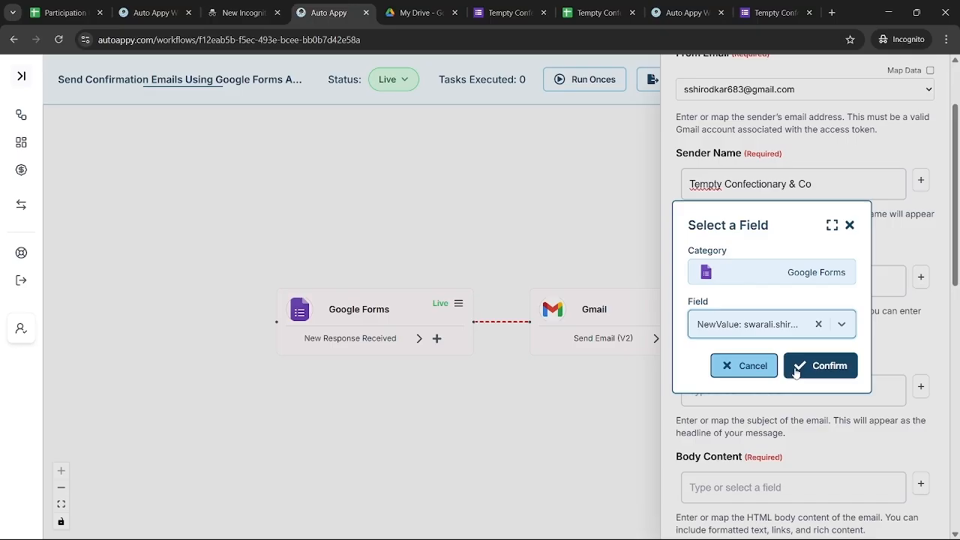
{"action": "left_click", "coordinate": [797, 368]}
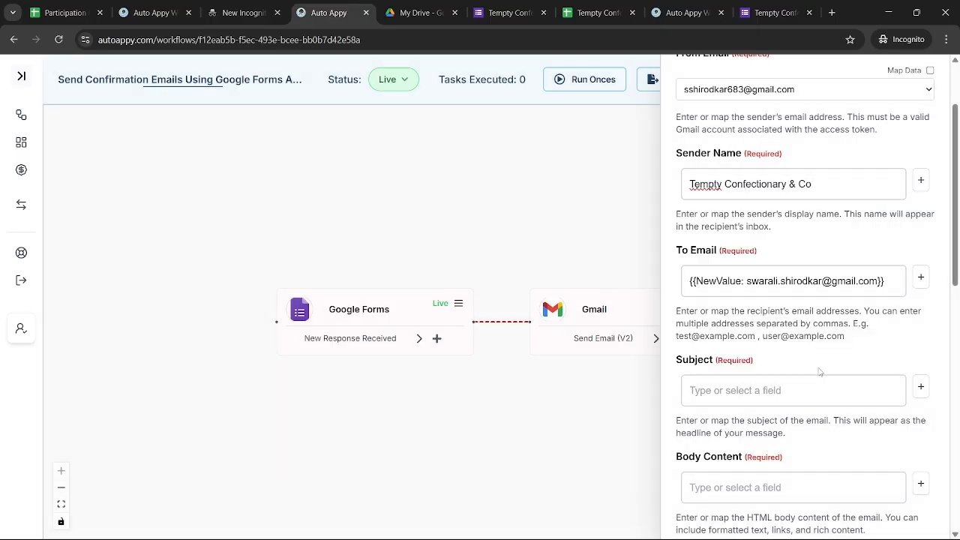
Clear To Email and remap it to the Google Forms RowData.Email response field
{"action": "left_click", "coordinate": [878, 270]}
{"action": "key", "text": "ctrl+a"}
{"action": "key", "text": "BackSpace"}
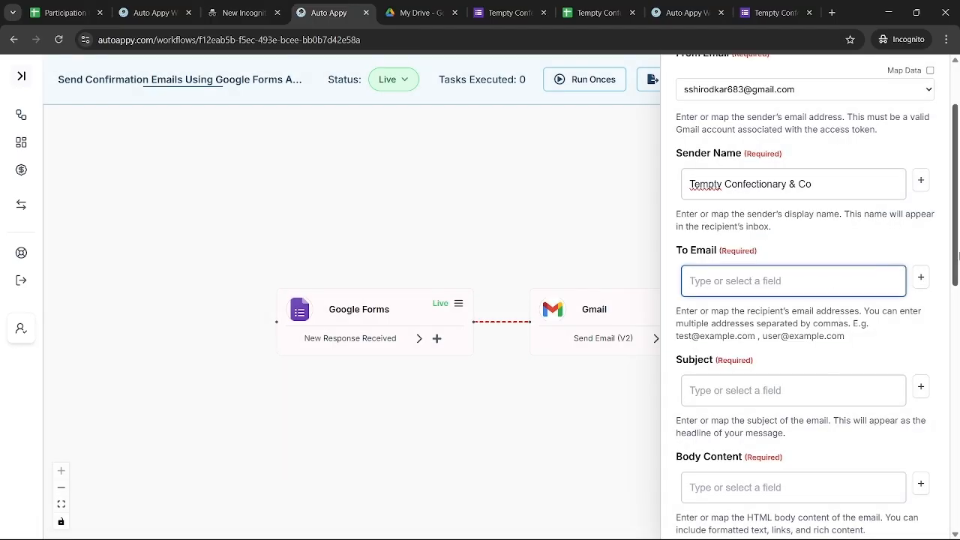
{"action": "left_click", "coordinate": [922, 278]}
{"action": "left_click", "coordinate": [814, 295]}
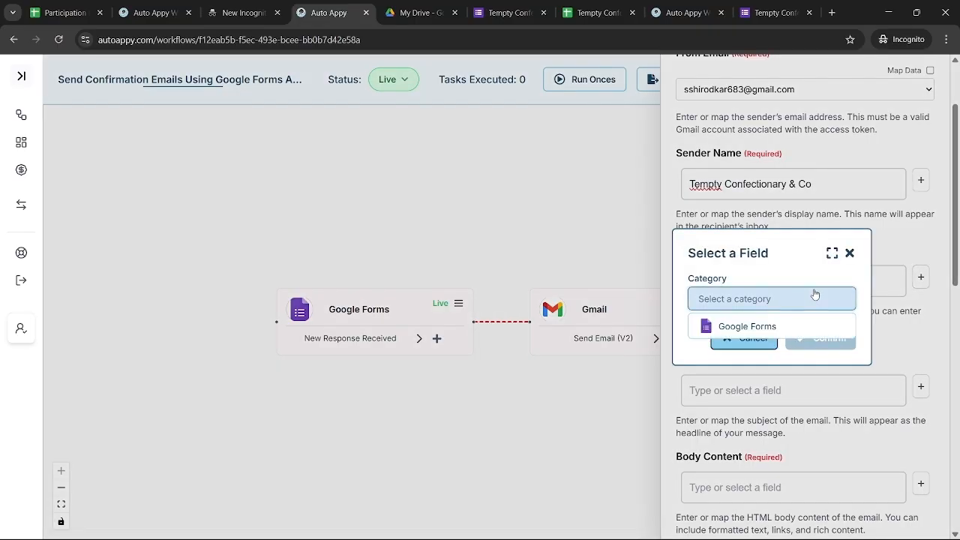
{"action": "left_click", "coordinate": [773, 327]}
{"action": "left_click", "coordinate": [760, 324]}
{"action": "type", "text": "s"}
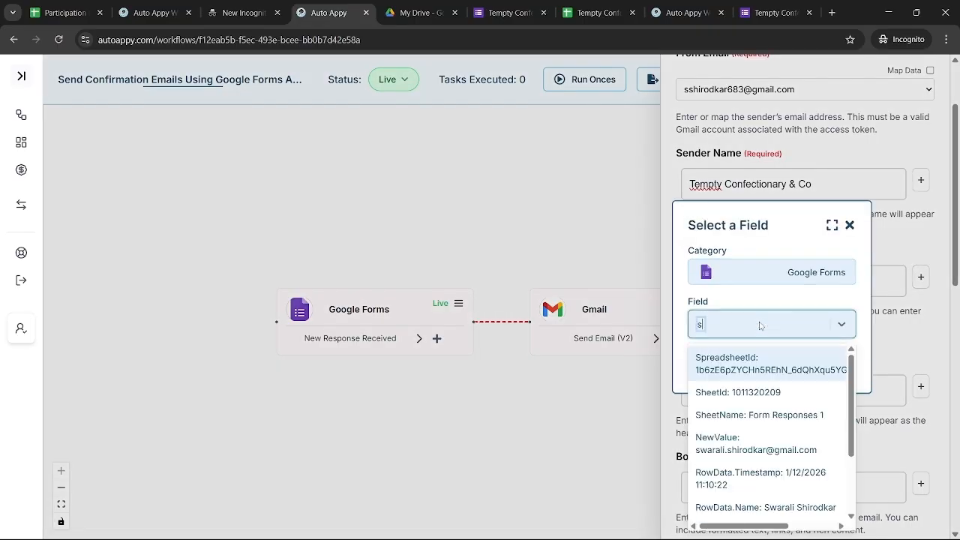
{"action": "type", "text": "wara"}
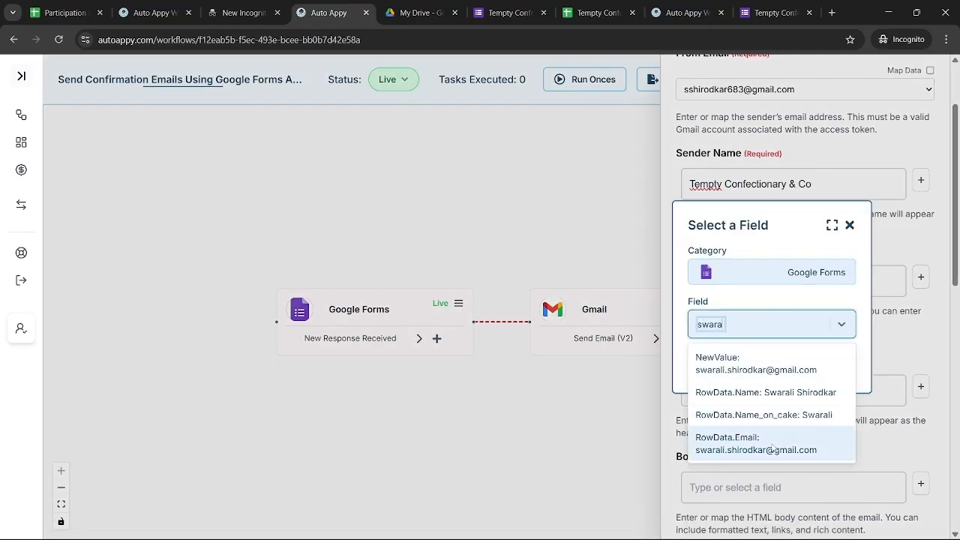
{"action": "left_click", "coordinate": [772, 446]}
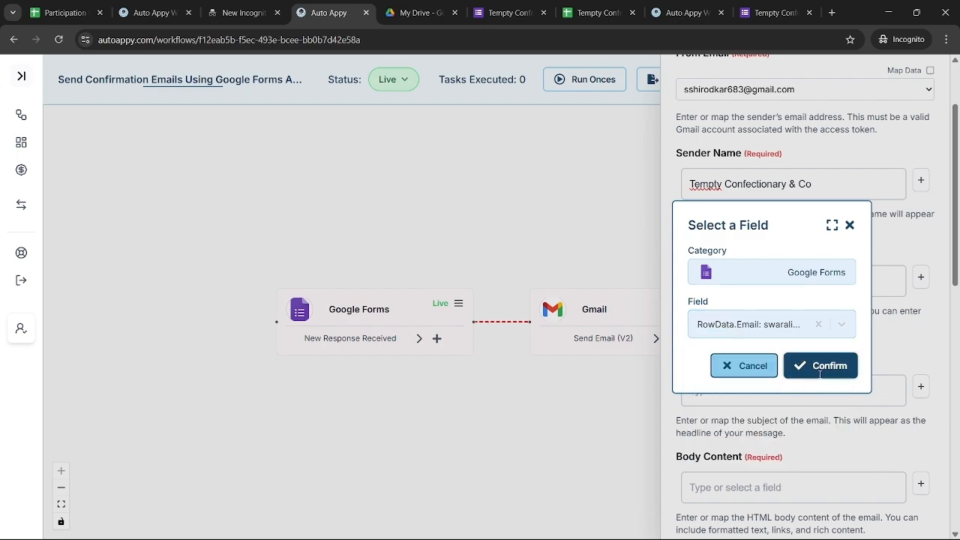
{"action": "left_click", "coordinate": [820, 367]}
{"action": "scroll", "coordinate": [768, 360], "scroll_direction": "down", "scroll_amount": 2}
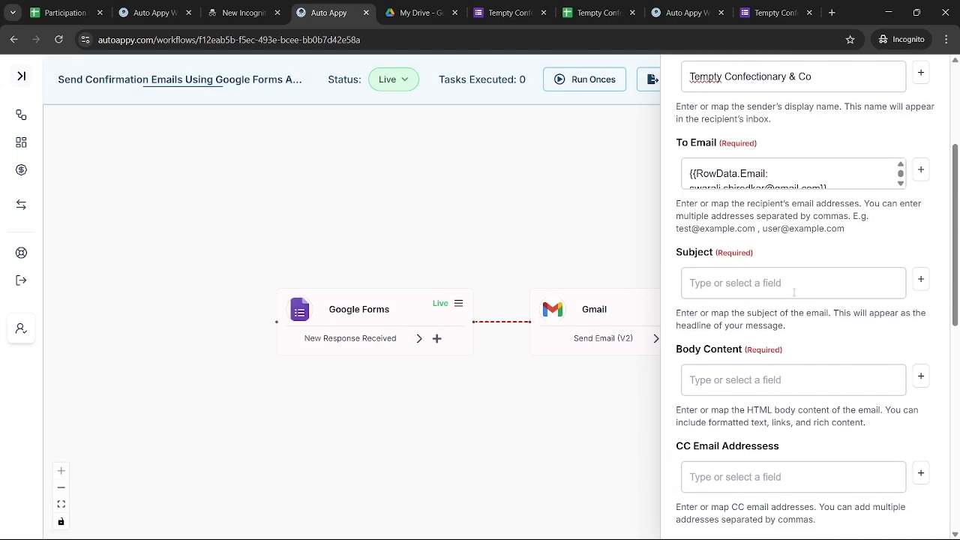
Enter 'Cake Order Confirmation' as the email Subject, then bring up the Notepad HTML template
{"action": "left_click", "coordinate": [820, 283]}
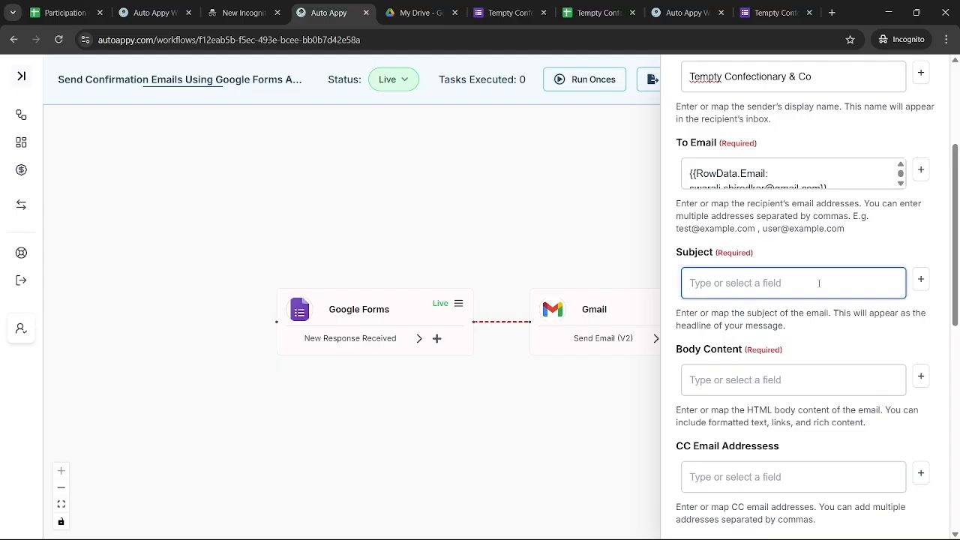
{"action": "type", "text": "Cake Ord"}
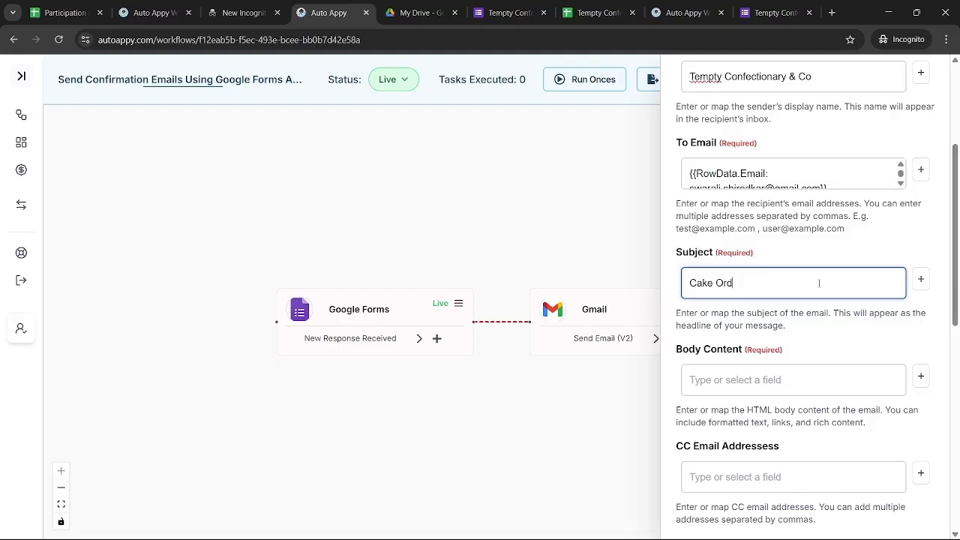
{"action": "type", "text": "er Confirmation"}
{"action": "key", "text": "BackSpace"}
{"action": "type", "text": "n"}
{"action": "scroll", "coordinate": [855, 347], "scroll_direction": "down", "scroll_amount": 1}
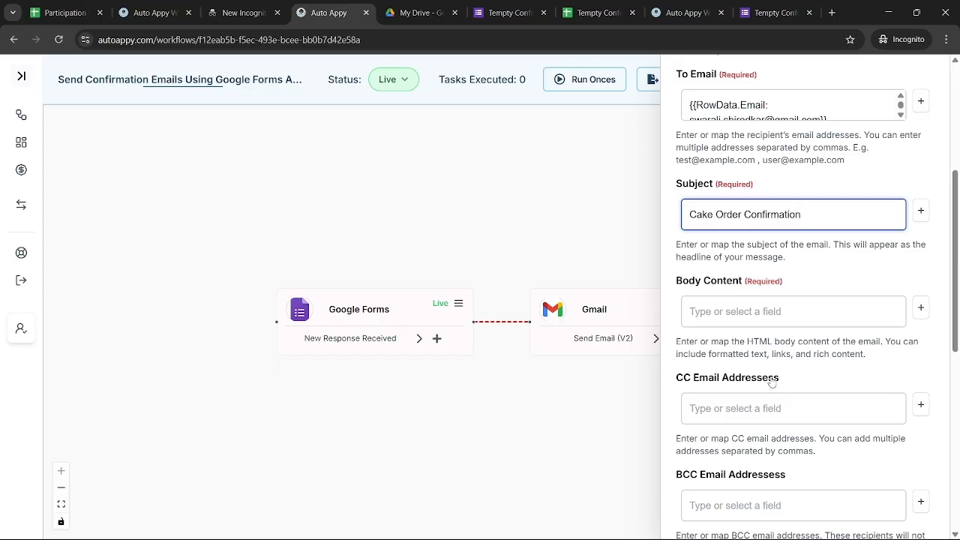
{"action": "key", "text": "alt+Tab"}
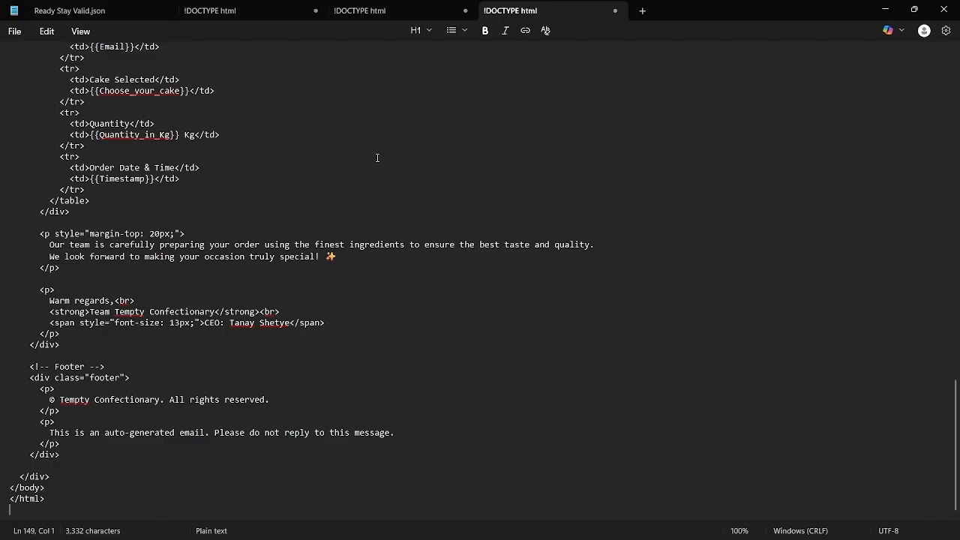
Select the {{Name_on_cake}} placeholder in the template's greeting line
{"action": "scroll", "coordinate": [378, 157], "scroll_direction": "up", "scroll_amount": 12}
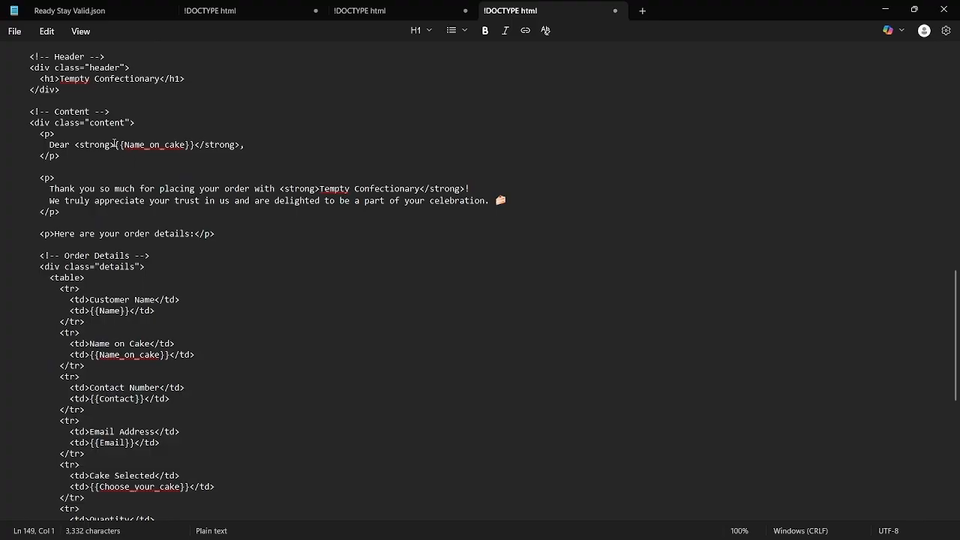
{"action": "left_click_drag", "start_coordinate": [114, 143], "coordinate": [194, 147]}
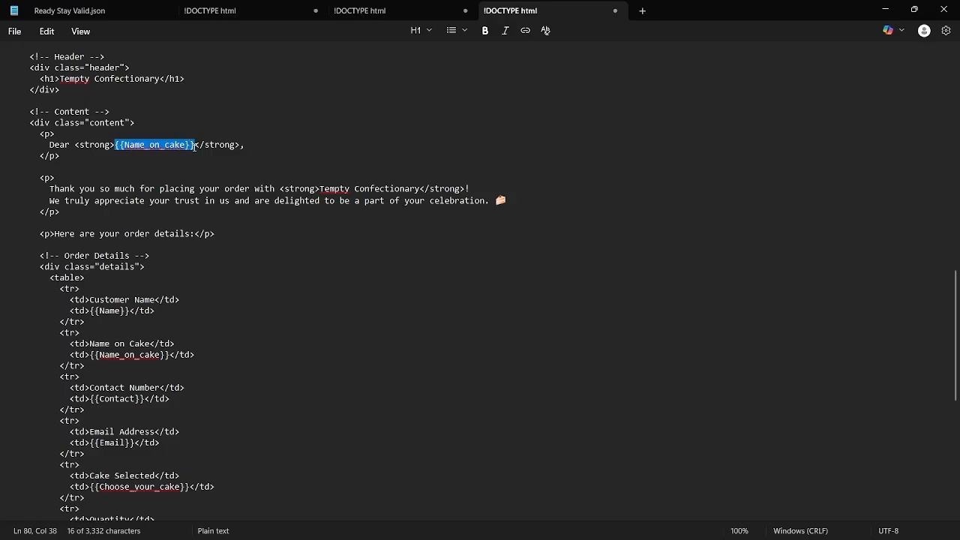
{"action": "mouse_move", "coordinate": [553, 528]}
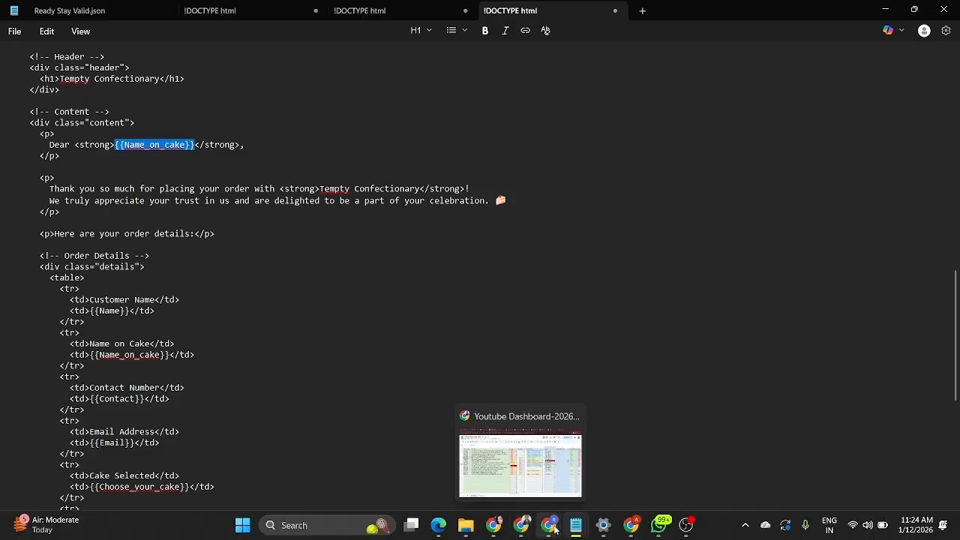
Bring back the other Auto Appy window and close its Google Forms trigger panel
{"action": "mouse_move", "coordinate": [604, 476]}
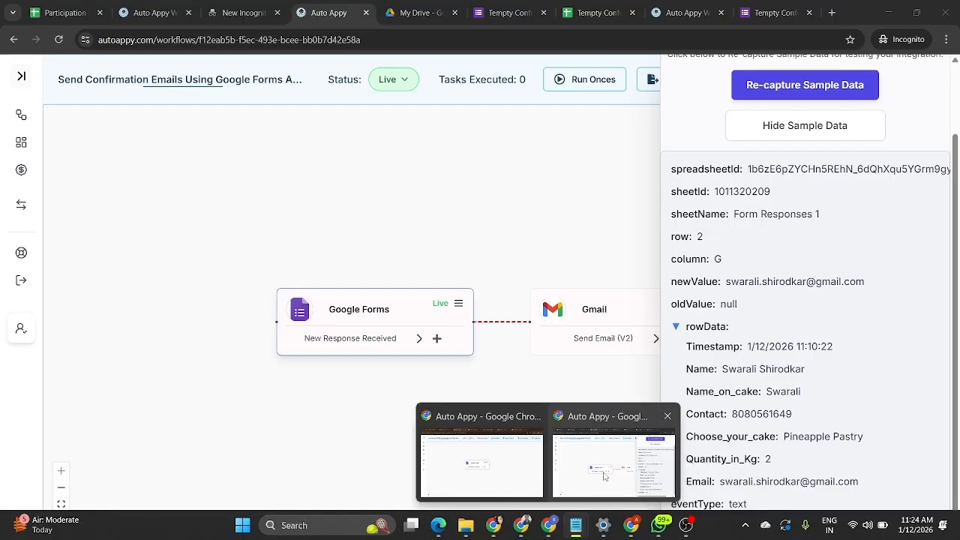
{"action": "left_click", "coordinate": [604, 476]}
{"action": "scroll", "coordinate": [818, 311], "scroll_direction": "up", "scroll_amount": 1}
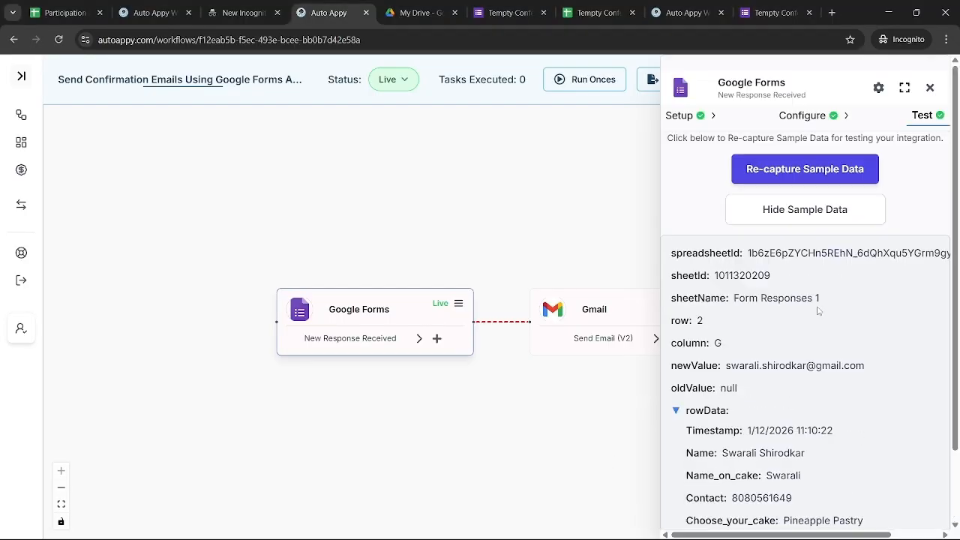
{"action": "left_click", "coordinate": [929, 88]}
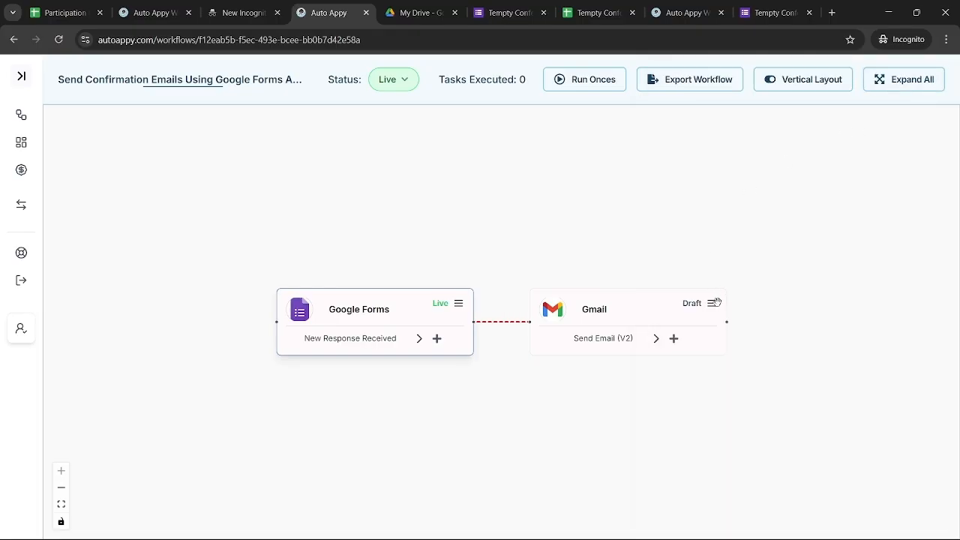
In the Gmail step, choose the connected account as From Email and enter Sender Name 'Tempty Confectionary& Co'
{"action": "left_click", "coordinate": [713, 307]}
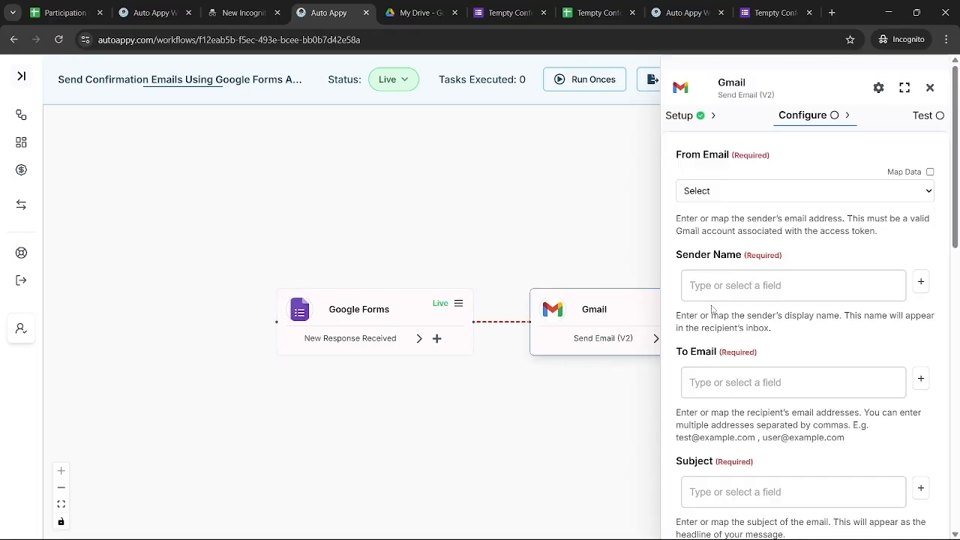
{"action": "left_click", "coordinate": [818, 191]}
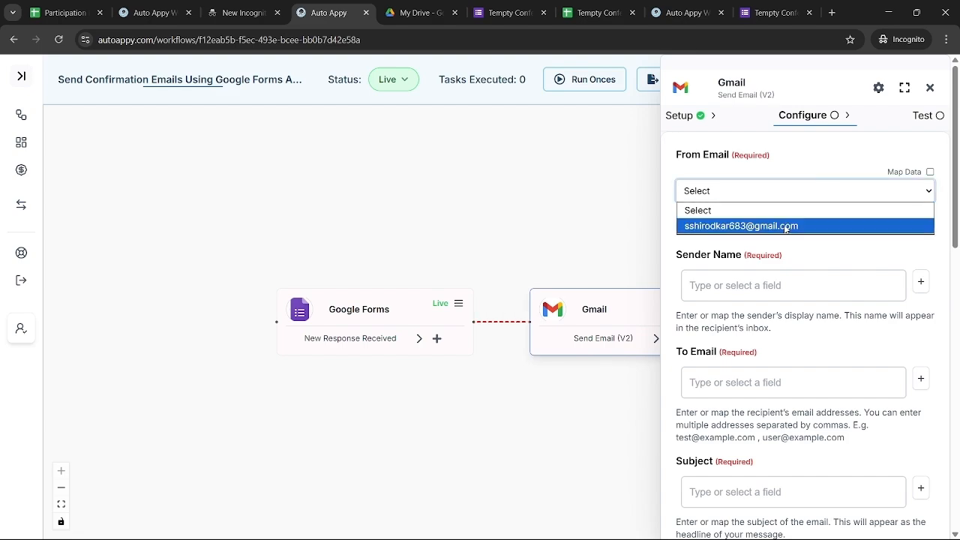
{"action": "left_click", "coordinate": [776, 232]}
{"action": "left_click", "coordinate": [793, 287]}
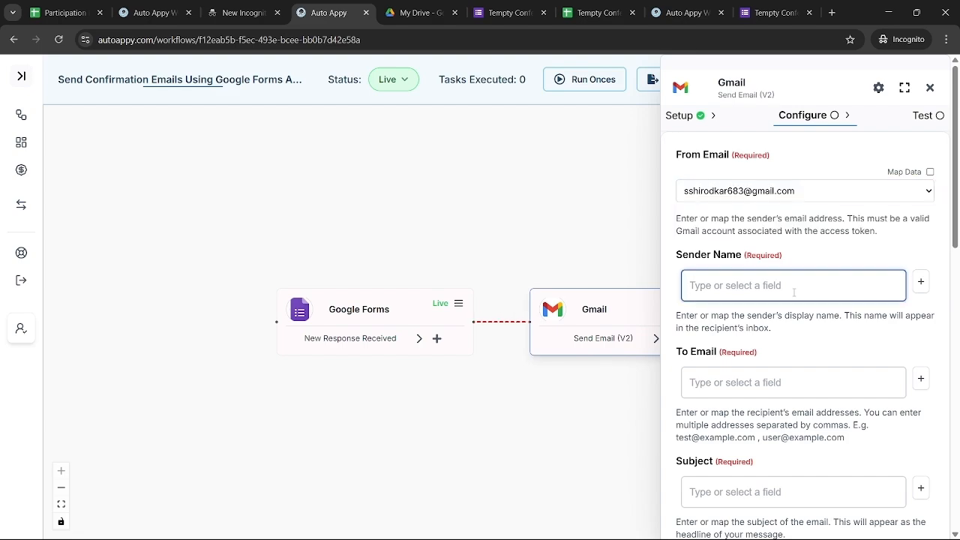
{"action": "type", "text": "Tempty Conf"}
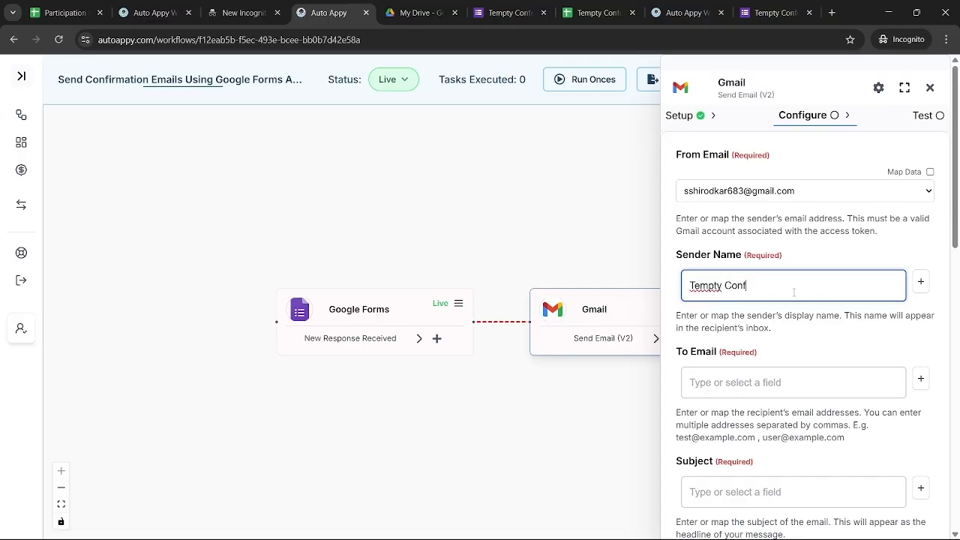
{"action": "type", "text": "ectionary "}
{"action": "type", "text": "Afrid"}
{"action": "key", "text": "BackSpace"}
{"action": "key", "text": "BackSpace"}
{"action": "key", "text": "BackSpace"}
{"action": "key", "text": "BackSpace"}
{"action": "key", "text": "BackSpace"}
{"action": "type", "text": "&"}
{"action": "type", "text": " Cp"}
{"action": "key", "text": "BackSpace"}
{"action": "type", "text": "o"}
{"action": "left_click", "coordinate": [784, 373]}
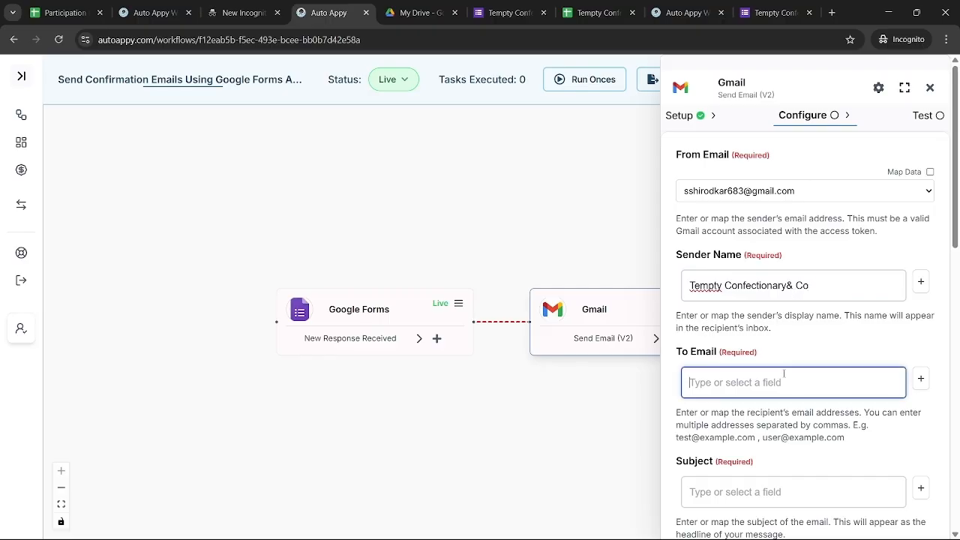
Map To Email to the Google Forms RowData.Email response field
{"action": "left_click", "coordinate": [921, 378]}
{"action": "left_click", "coordinate": [765, 299]}
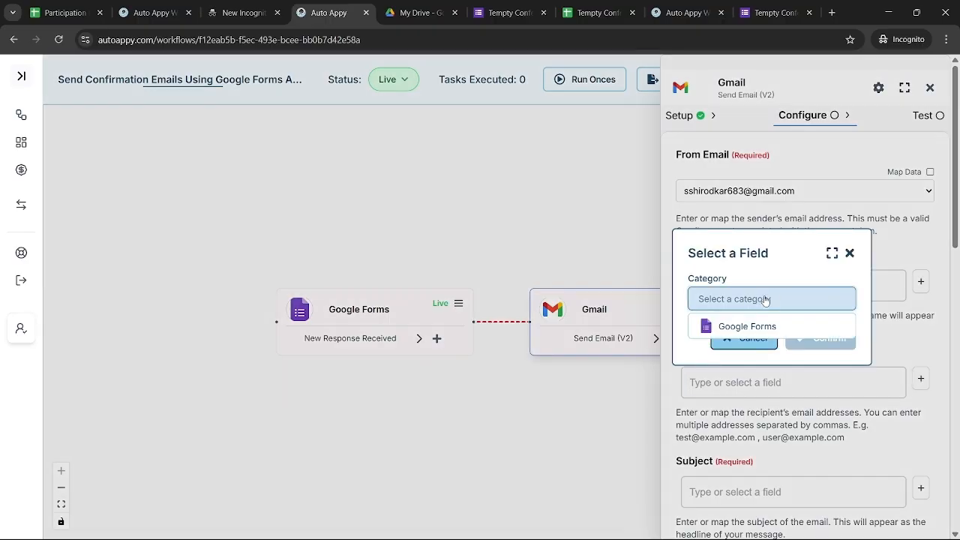
{"action": "left_click", "coordinate": [743, 326]}
{"action": "type", "text": "swa"}
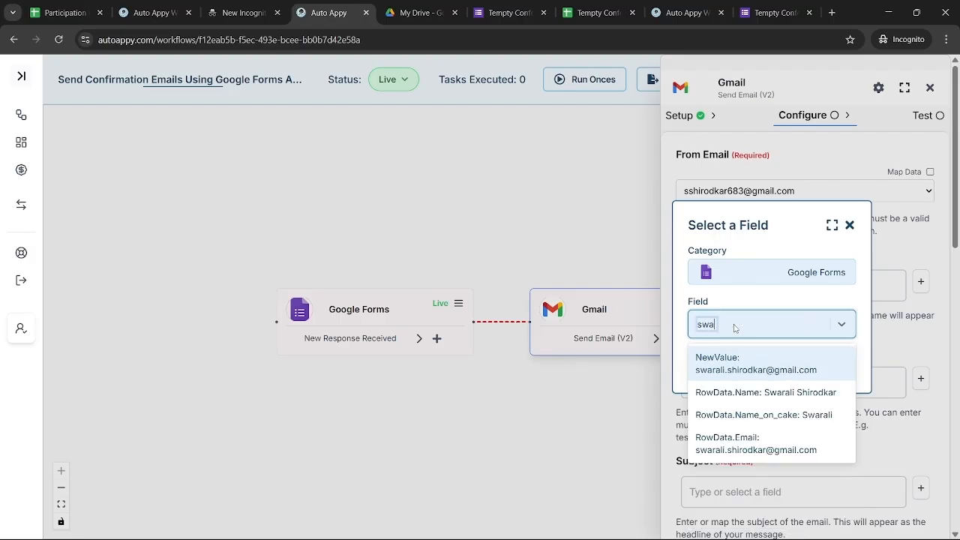
{"action": "type", "text": "r"}
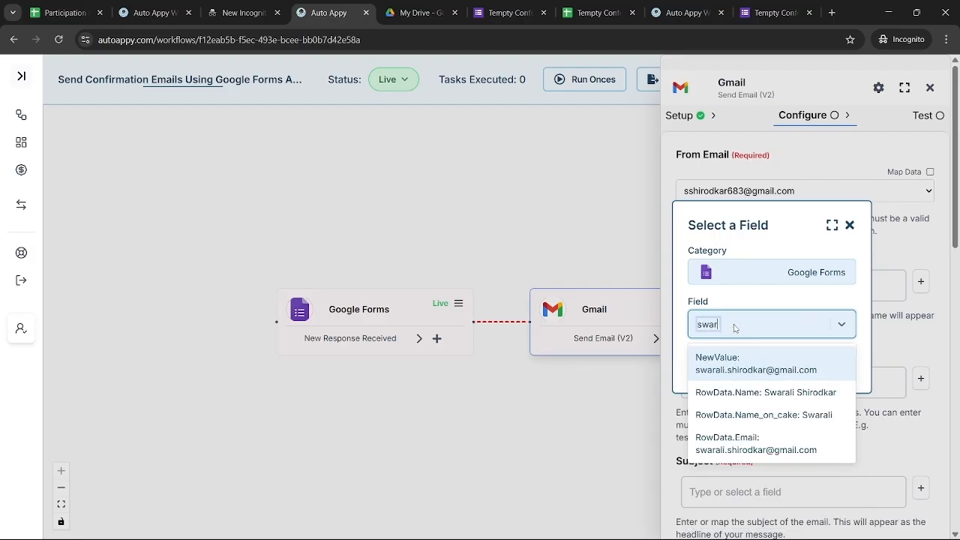
{"action": "left_click", "coordinate": [777, 439]}
{"action": "left_click", "coordinate": [823, 365]}
{"action": "scroll", "coordinate": [846, 418], "scroll_direction": "down", "scroll_amount": 2}
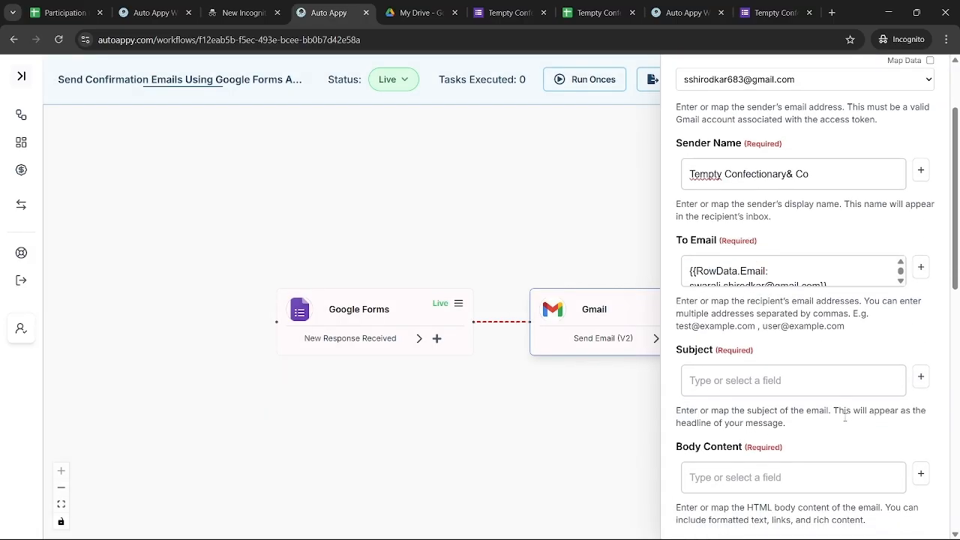
Set the email Subject to 'Your order Is Confirmed!!'
{"action": "left_click", "coordinate": [762, 376]}
{"action": "type", "text": "Your IO"}
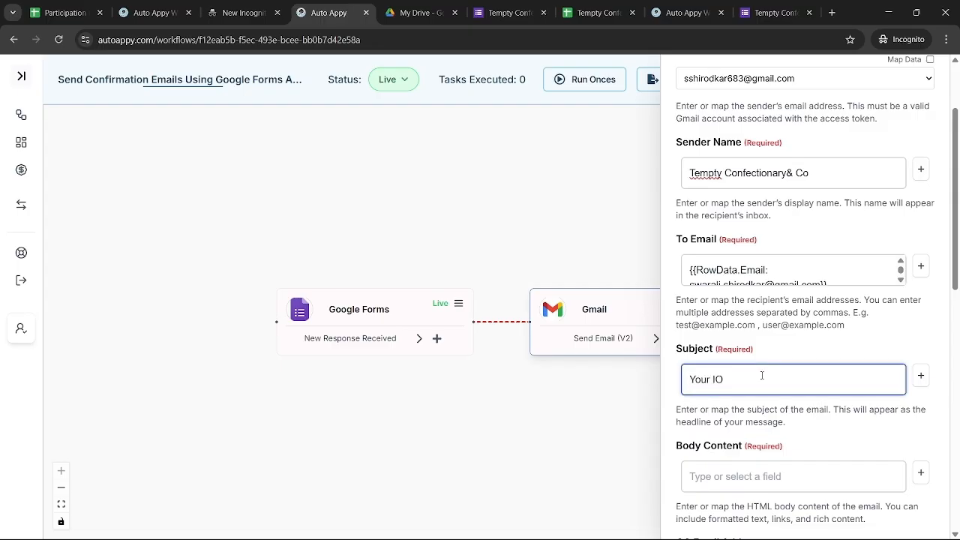
{"action": "key", "text": "BackSpace"}
{"action": "key", "text": "BackSpace"}
{"action": "type", "text": "order Is Confirmed!!"}
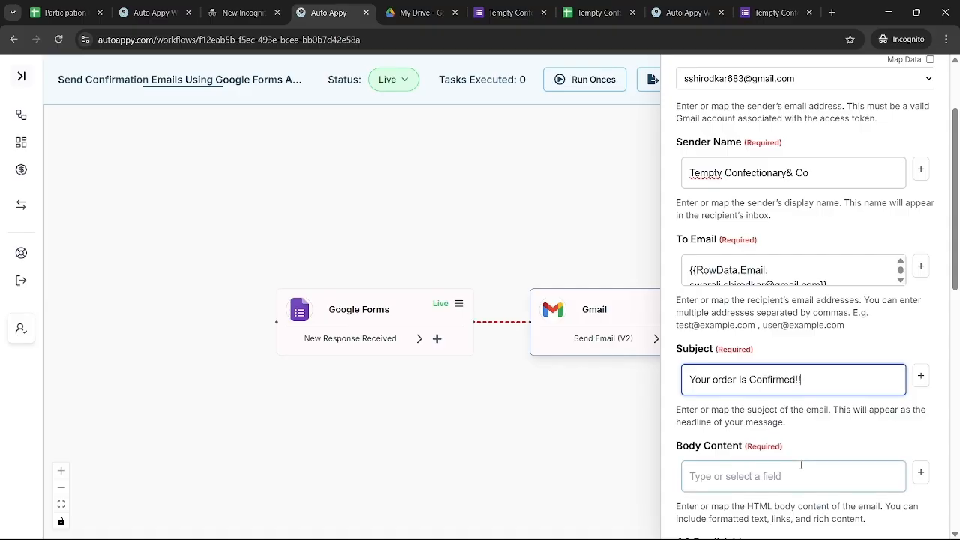
{"action": "scroll", "coordinate": [801, 465], "scroll_direction": "down", "scroll_amount": 1}
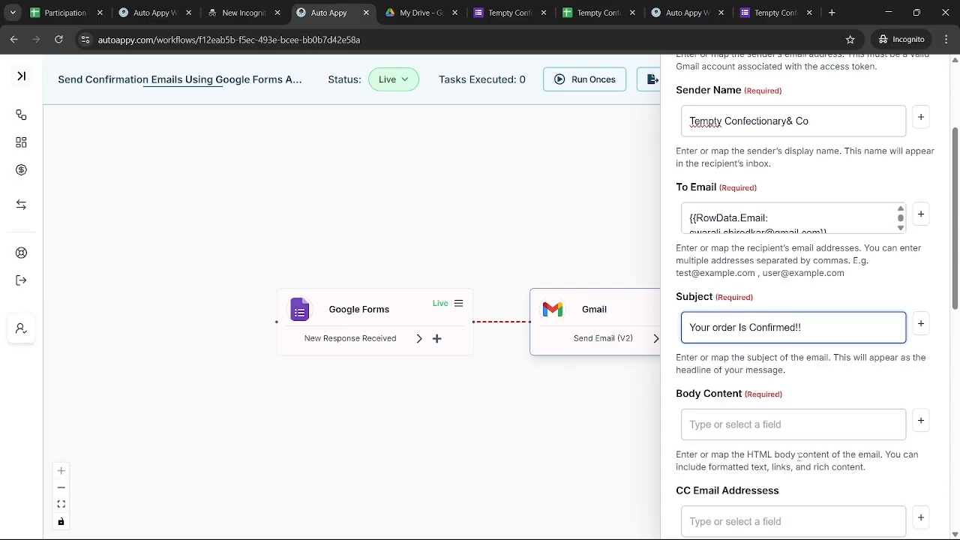
Map the Google Forms RowData.Name_on_cake field into the email Body Content
{"action": "left_click", "coordinate": [921, 421]}
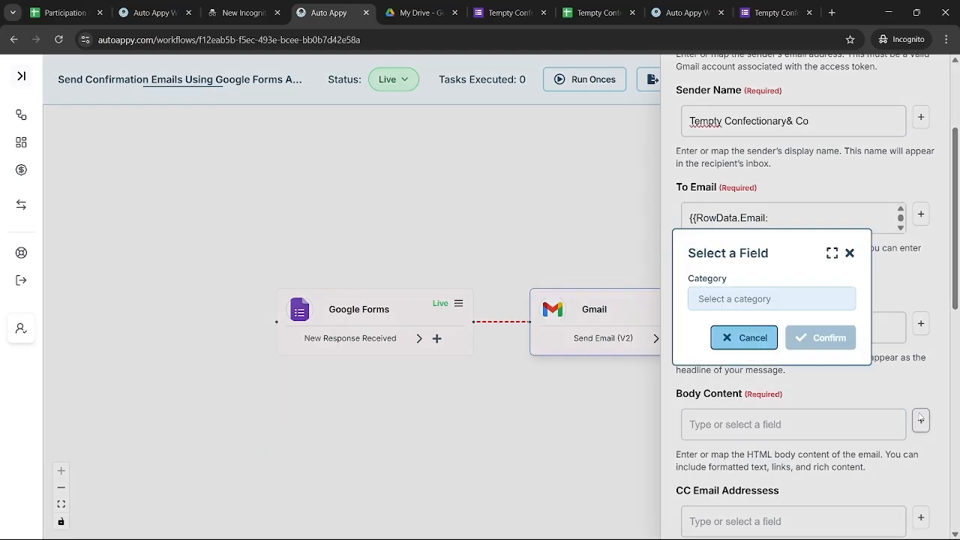
{"action": "left_click", "coordinate": [765, 299]}
{"action": "left_click", "coordinate": [754, 328]}
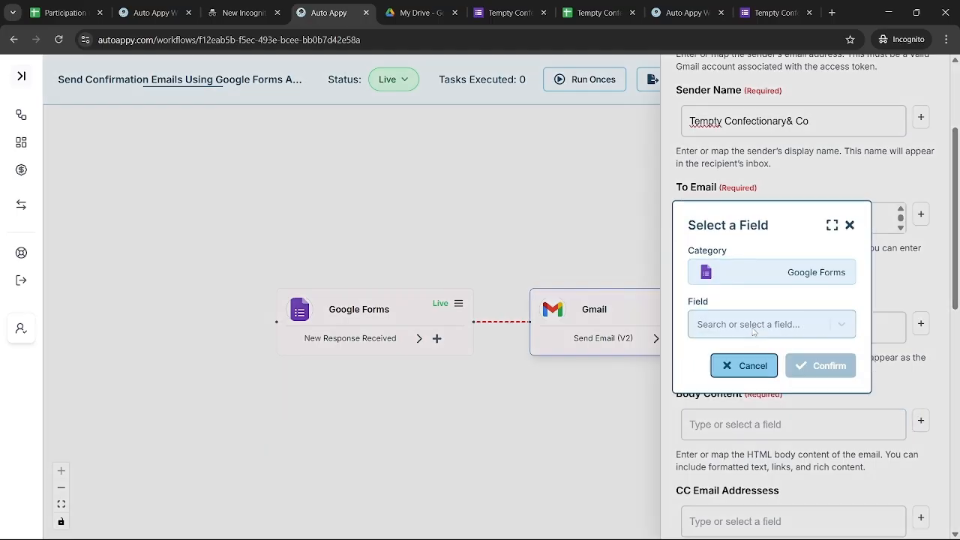
{"action": "left_click", "coordinate": [754, 327]}
{"action": "type", "text": "name"}
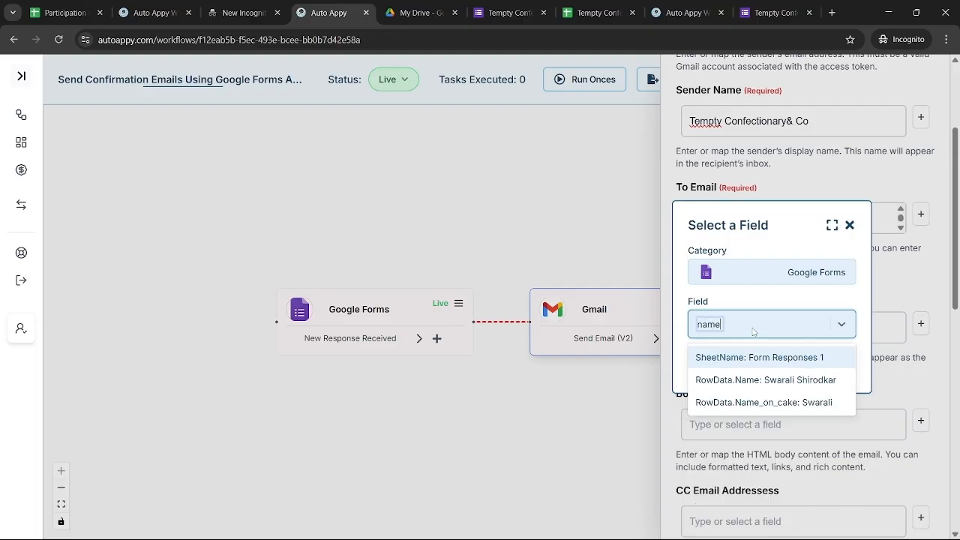
{"action": "left_click", "coordinate": [778, 403]}
{"action": "left_click", "coordinate": [814, 366]}
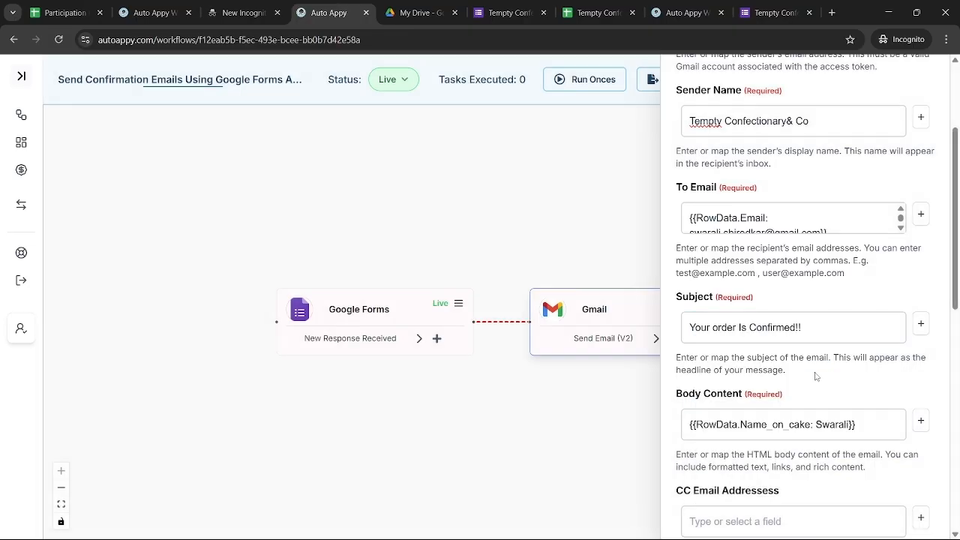
{"action": "left_click", "coordinate": [837, 330]}
Select the mapped Body Content value for copying and return to the Notepad template
{"action": "left_click", "coordinate": [874, 432]}
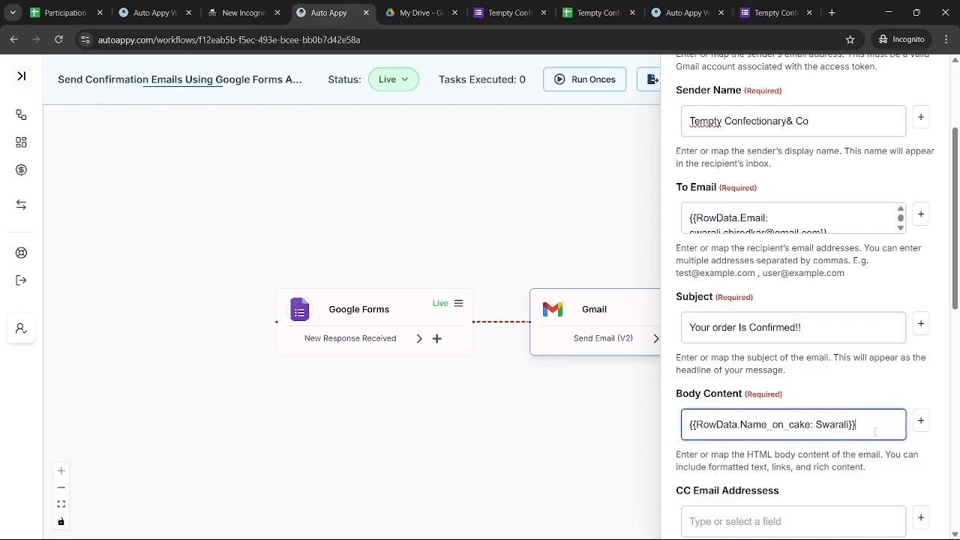
{"action": "key", "text": "ctrl+a"}
{"action": "key", "text": "ctrl+c"}
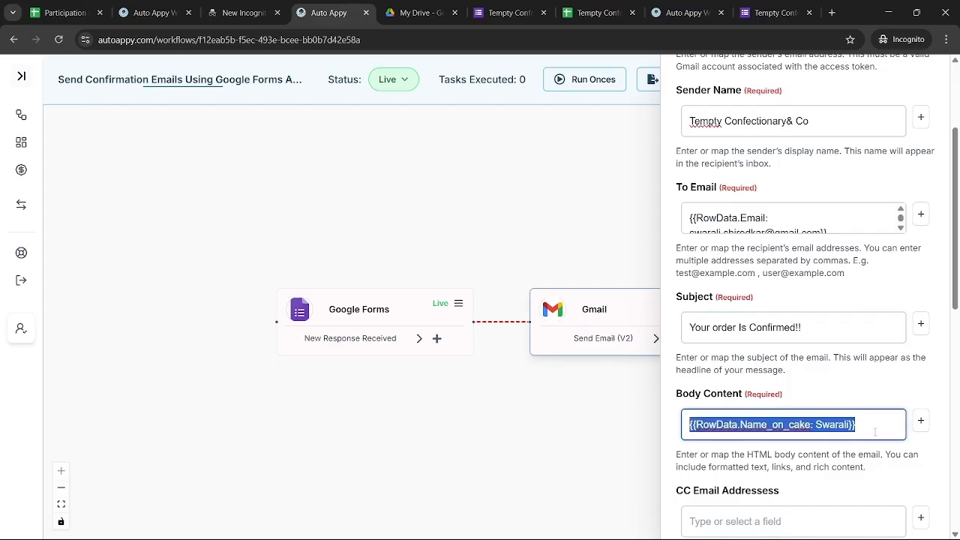
{"action": "key", "text": "alt+Tab"}
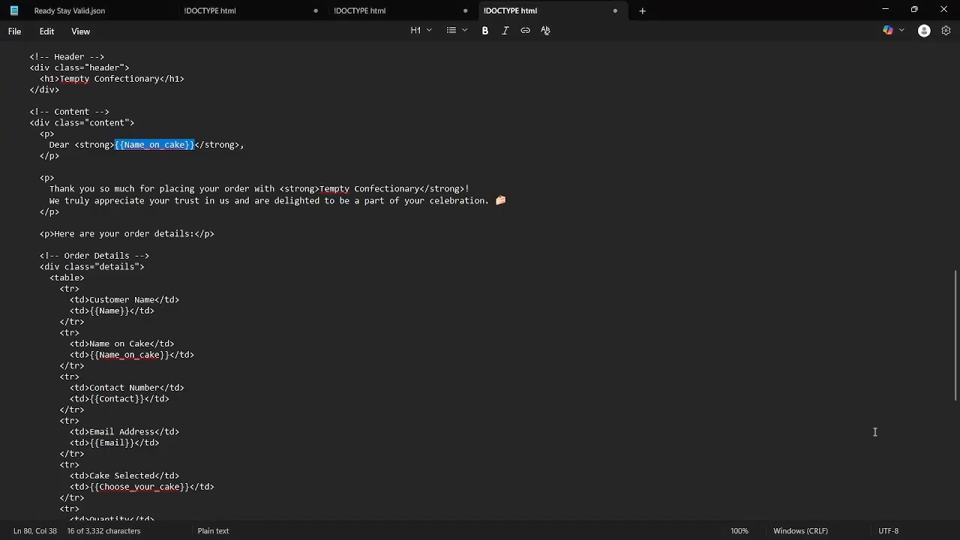
Paste the RowData.Name_on_cake mapping over {{Name_on_cake}} after 'Dear', then select {{Name}} in Customer Name
{"action": "key", "text": "ctrl+v"}
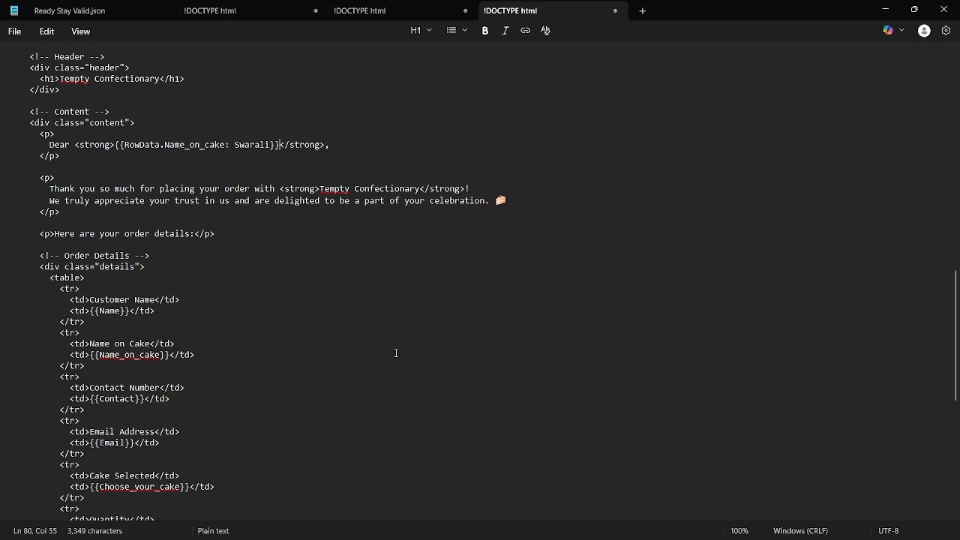
{"action": "scroll", "coordinate": [257, 314], "scroll_direction": "down", "scroll_amount": 3}
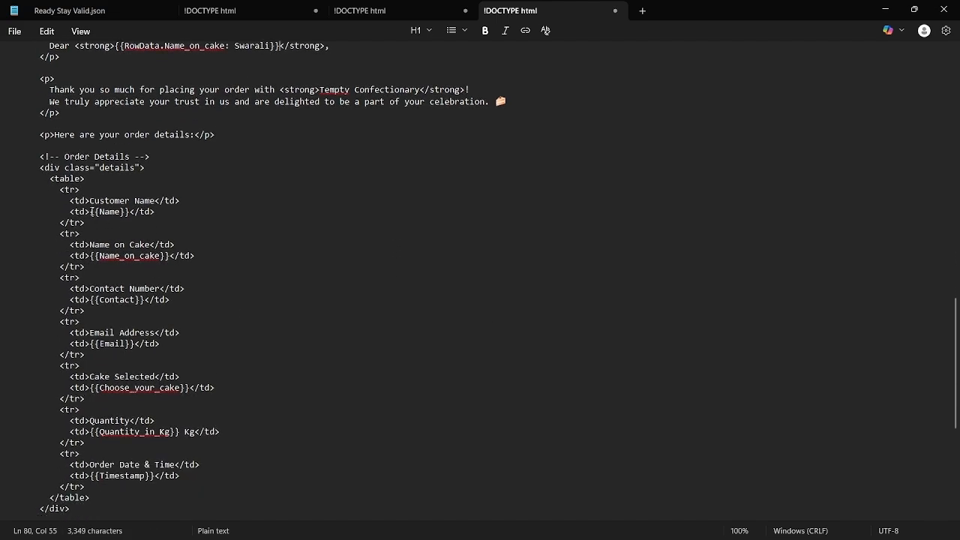
{"action": "left_click_drag", "start_coordinate": [90, 213], "coordinate": [132, 214]}
{"action": "key", "text": "super+Tab"}
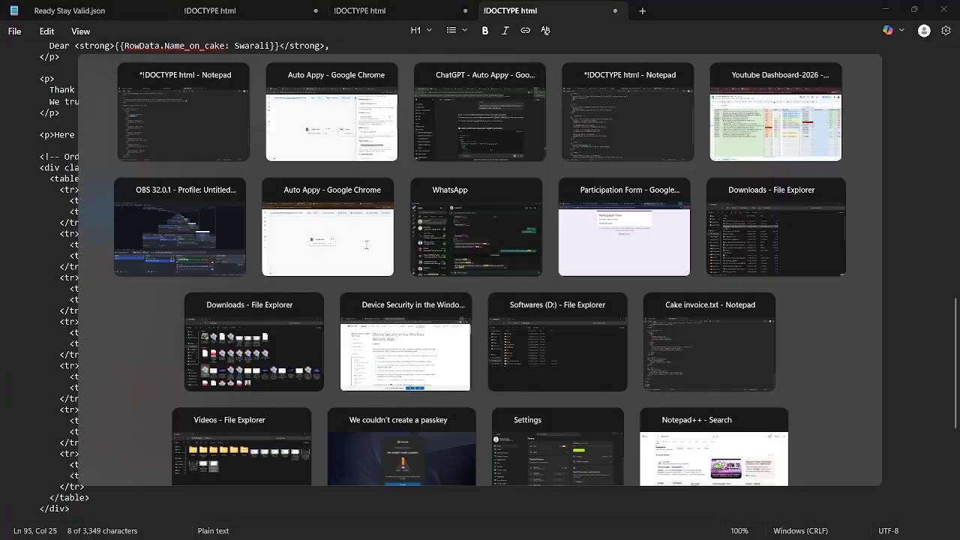
{"action": "left_click", "coordinate": [367, 244]}
Replace Body Content with the Google Forms RowData.Name field mapping
{"action": "key", "text": "BackSpace"}
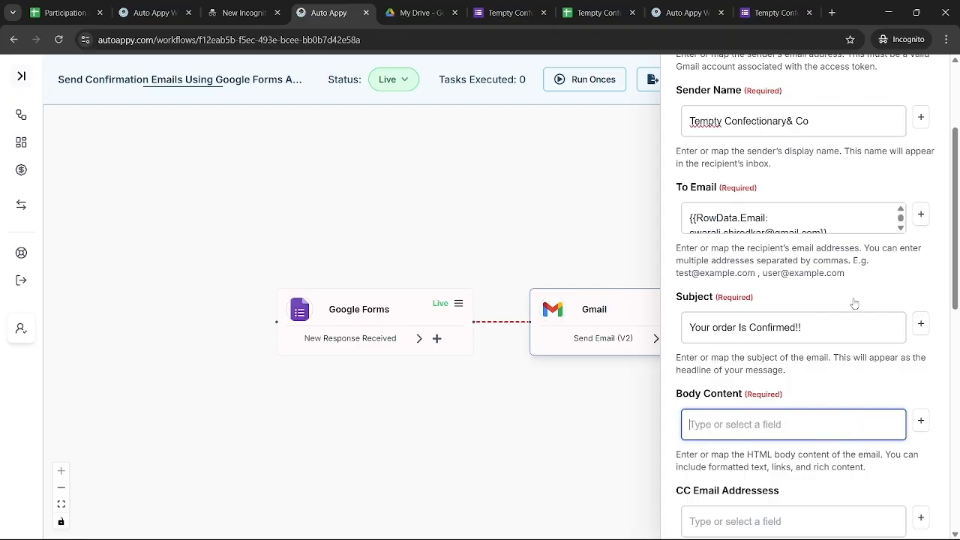
{"action": "left_click", "coordinate": [922, 421]}
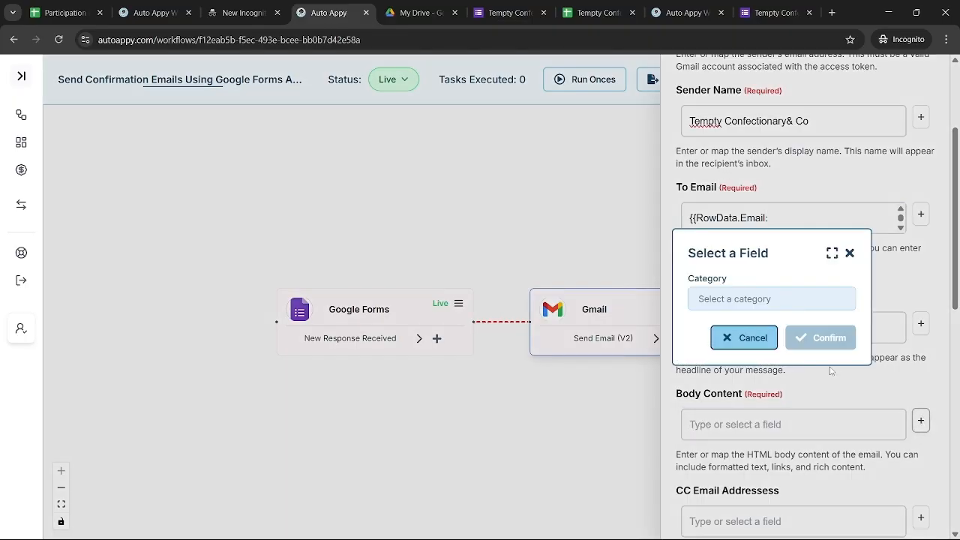
{"action": "left_click", "coordinate": [766, 300]}
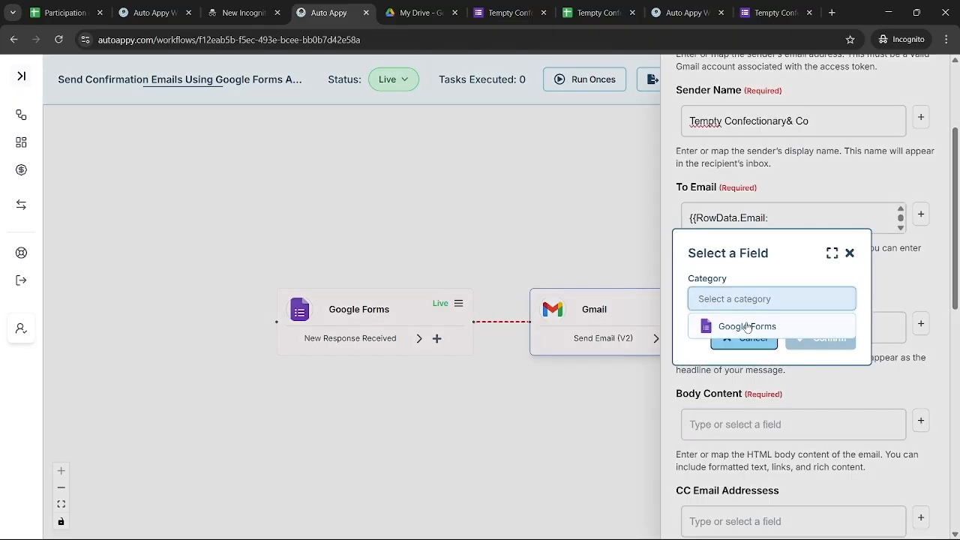
{"action": "left_click", "coordinate": [747, 326]}
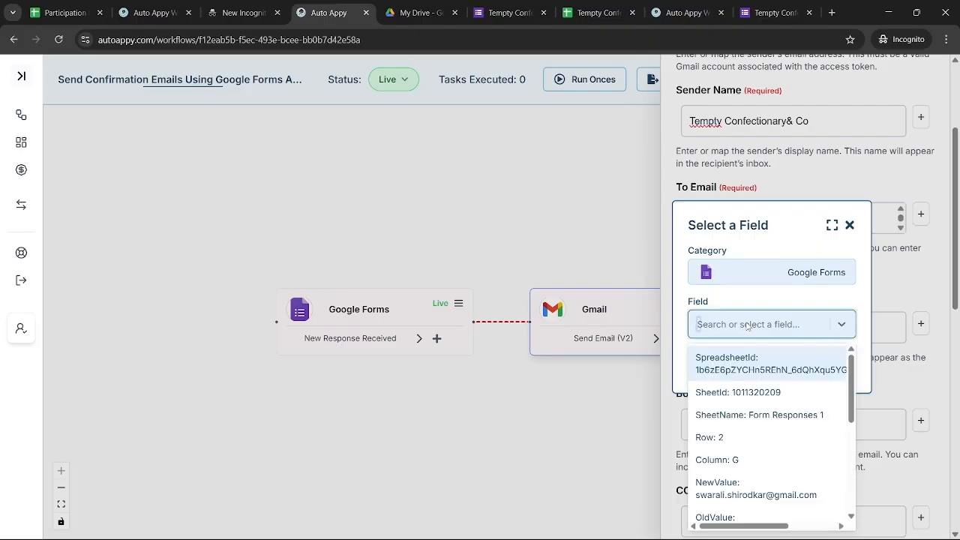
{"action": "type", "text": "swar"}
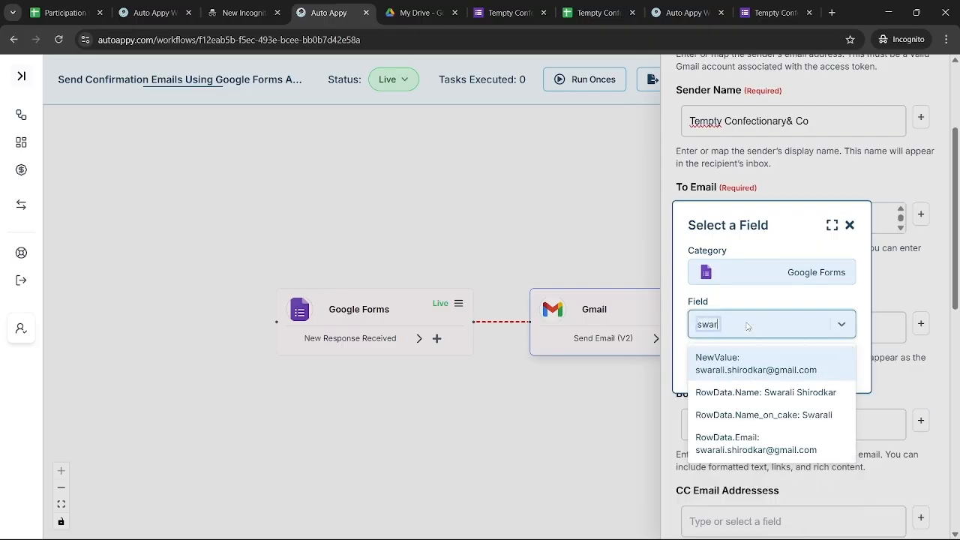
{"action": "left_click", "coordinate": [774, 394]}
{"action": "left_click", "coordinate": [823, 366]}
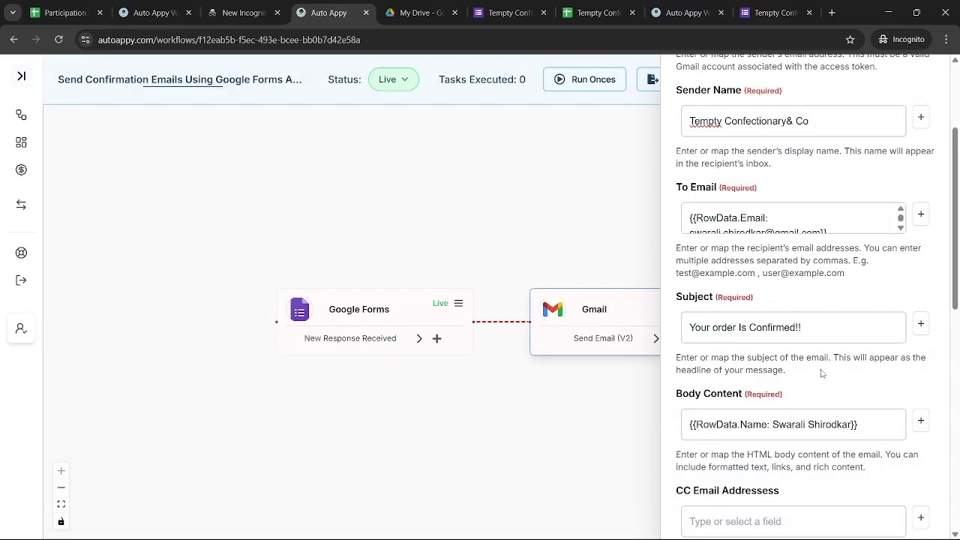
Copy the RowData.Name mapping and paste it over {{Name}} in the Customer Name row
{"action": "key", "text": "ctrl+a"}
{"action": "key", "text": "ctrl+c"}
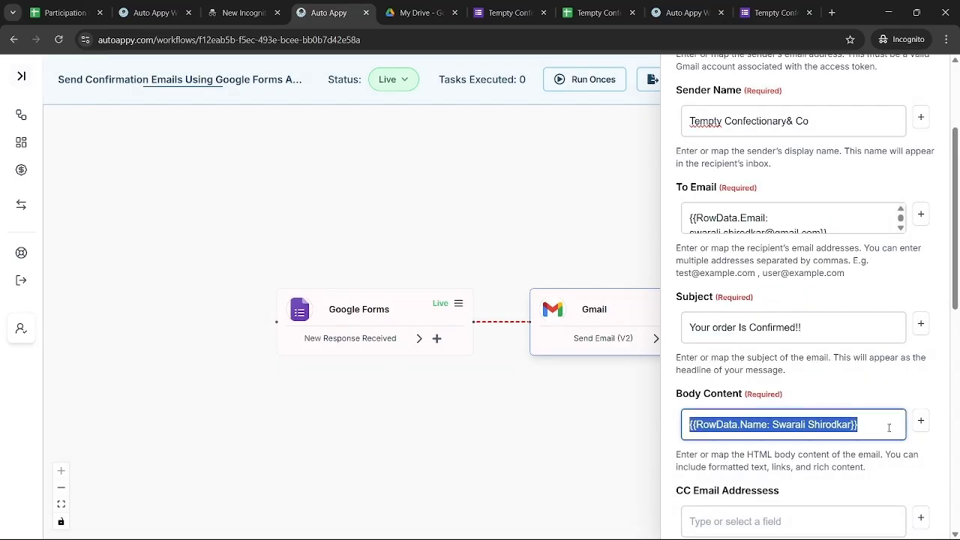
{"action": "key", "text": "alt+Tab"}
{"action": "key", "text": "ctrl+v"}
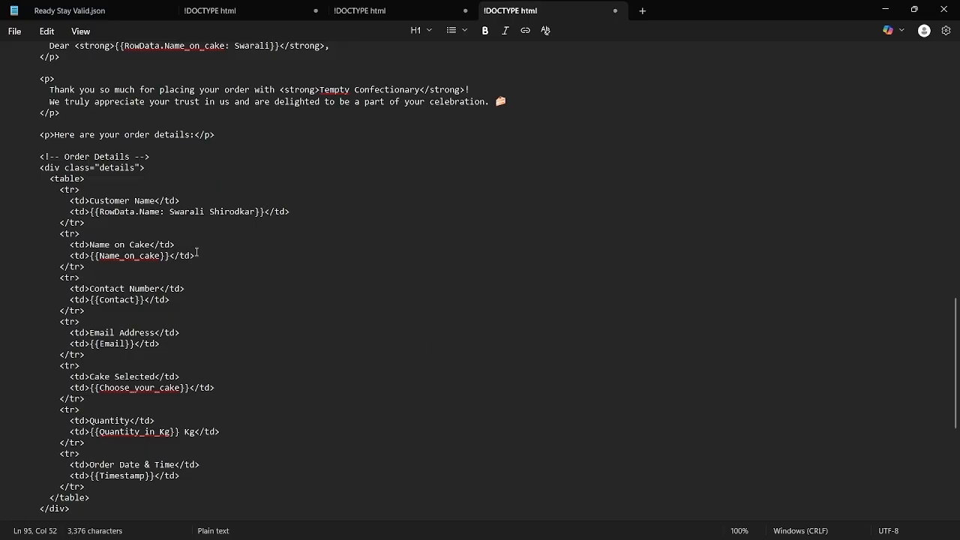
Copy the mapped RowData.Name_on_cake placeholder from the greeting line
{"action": "left_click_drag", "start_coordinate": [91, 300], "coordinate": [146, 300]}
{"action": "left_click", "coordinate": [118, 263]}
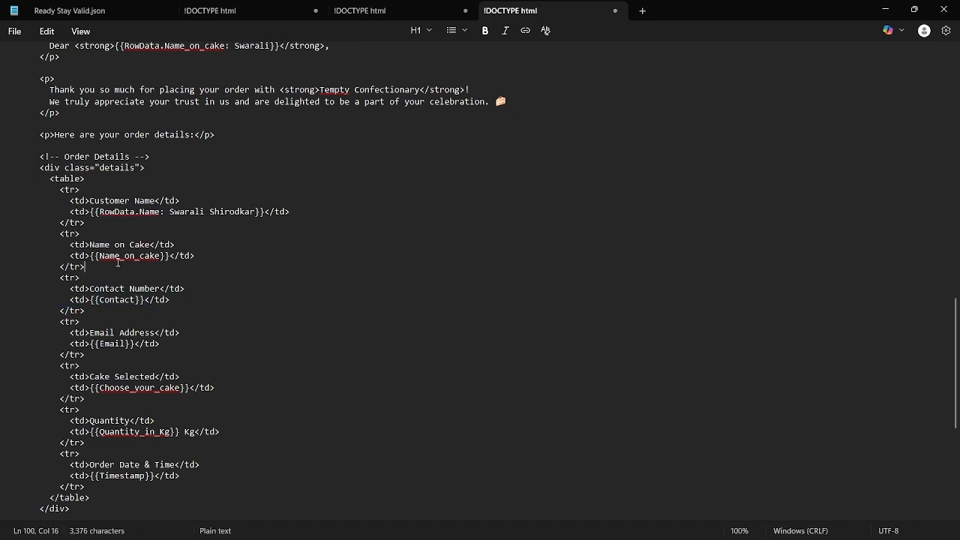
{"action": "left_click_drag", "start_coordinate": [90, 256], "coordinate": [172, 258]}
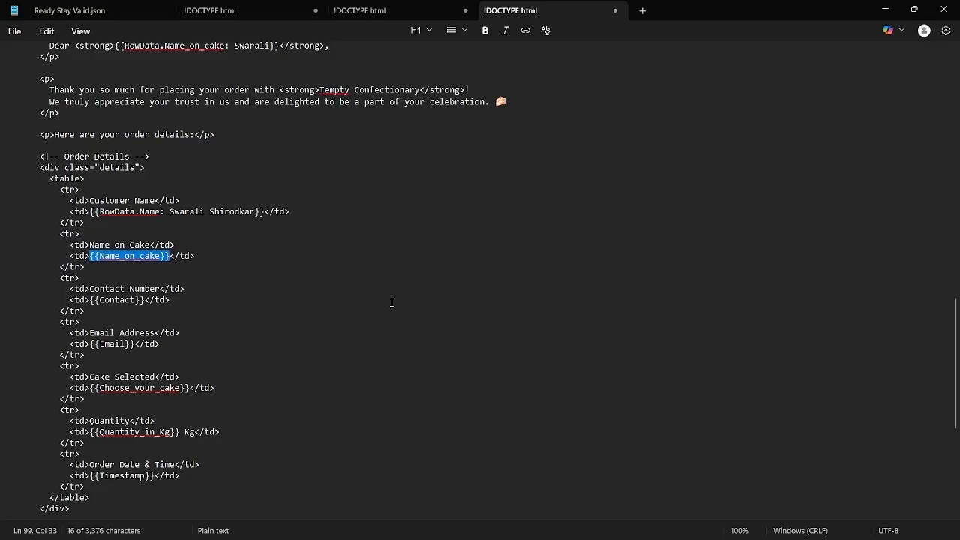
{"action": "left_click", "coordinate": [353, 256]}
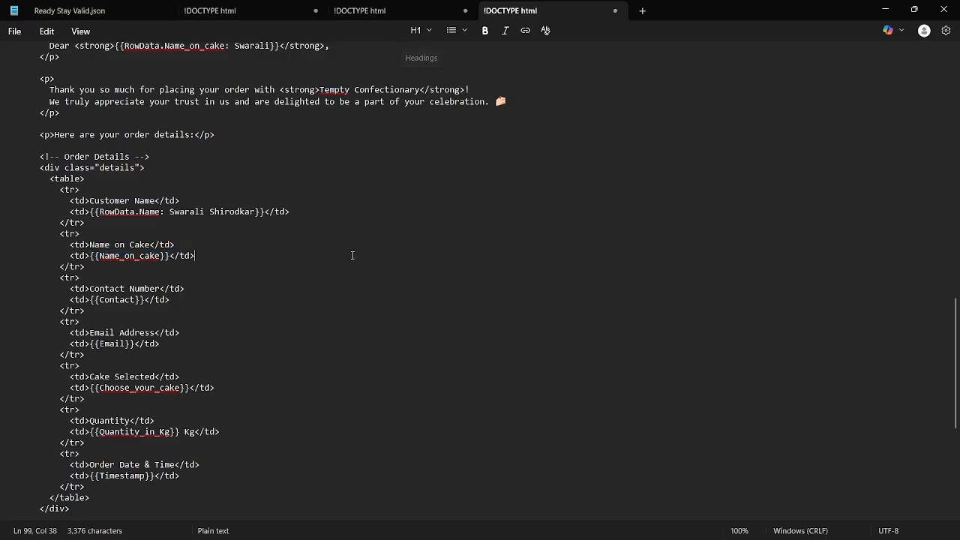
{"action": "scroll", "coordinate": [268, 147], "scroll_direction": "up", "scroll_amount": 6}
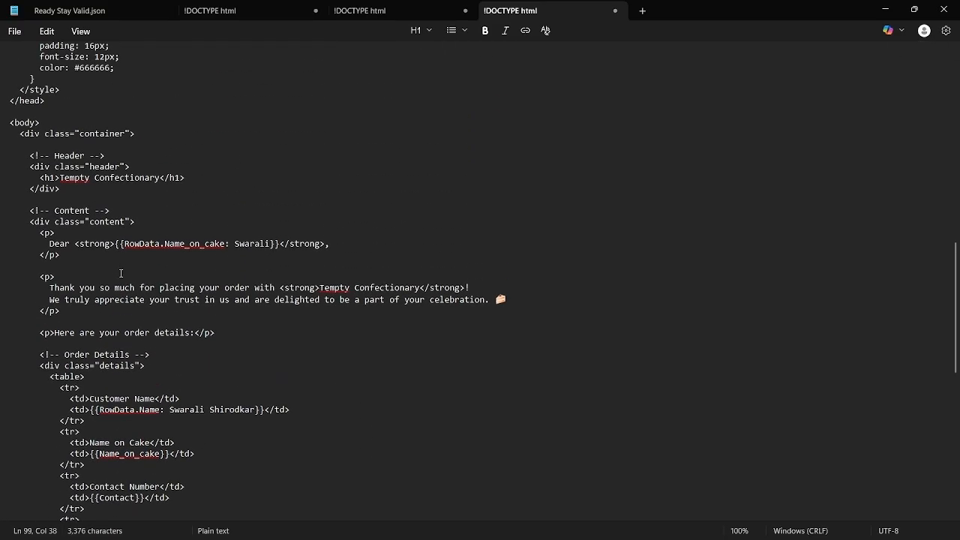
{"action": "left_click_drag", "start_coordinate": [119, 245], "coordinate": [280, 245]}
{"action": "key", "text": "ctrl+c"}
{"action": "left_click", "coordinate": [134, 245]}
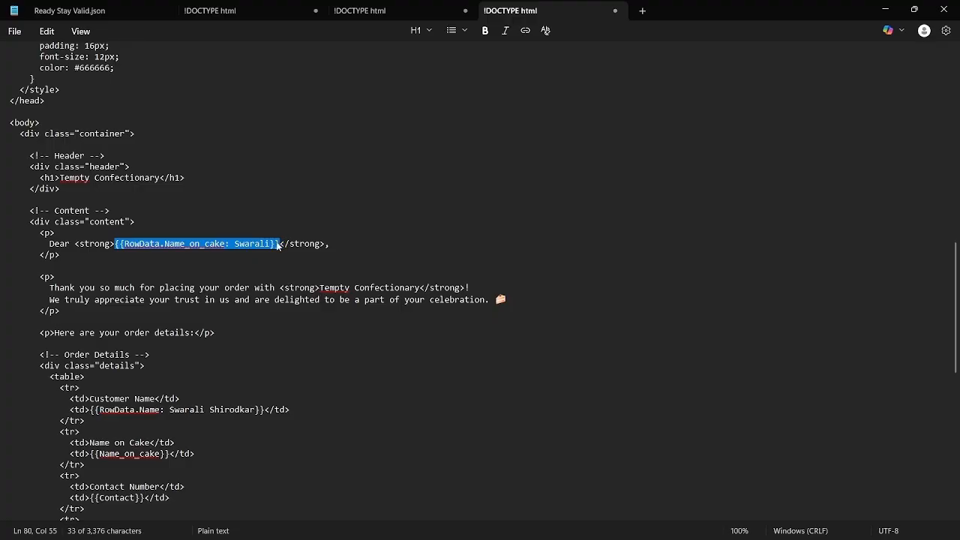
{"action": "scroll", "coordinate": [379, 276], "scroll_direction": "down", "scroll_amount": 12}
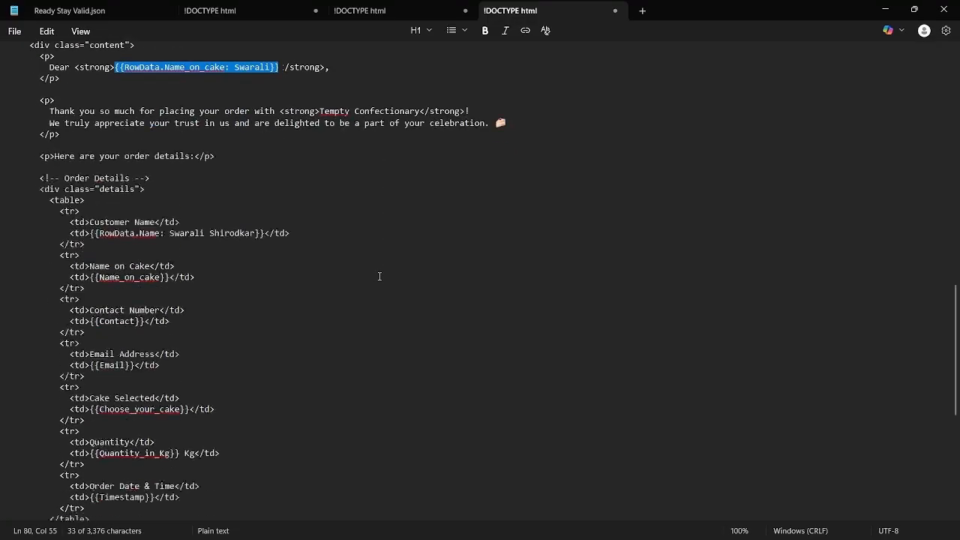
{"action": "scroll", "coordinate": [379, 276], "scroll_direction": "up", "scroll_amount": 11}
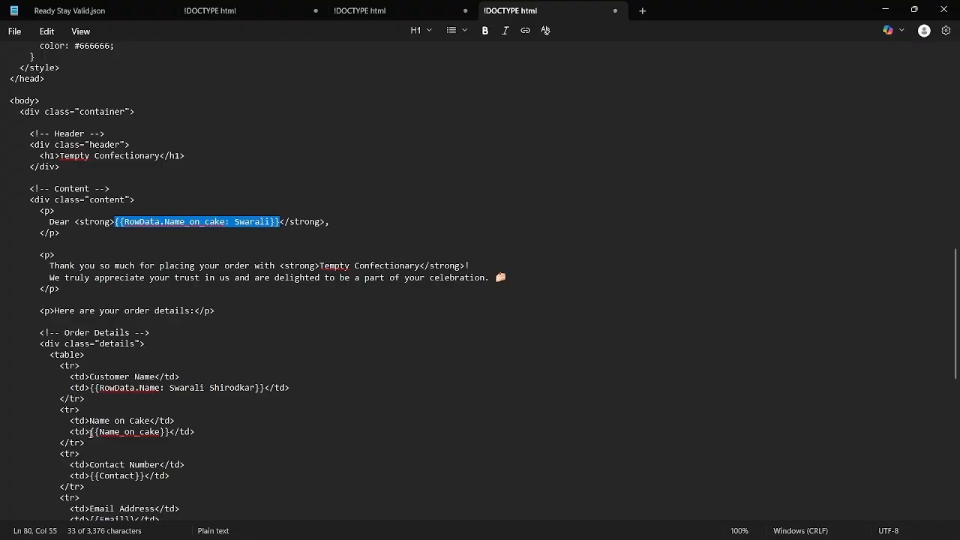
Paste the mapping over {{Name_on_cake}} in the Name on Cake row and select {{Contact}}
{"action": "left_click_drag", "start_coordinate": [91, 433], "coordinate": [171, 434]}
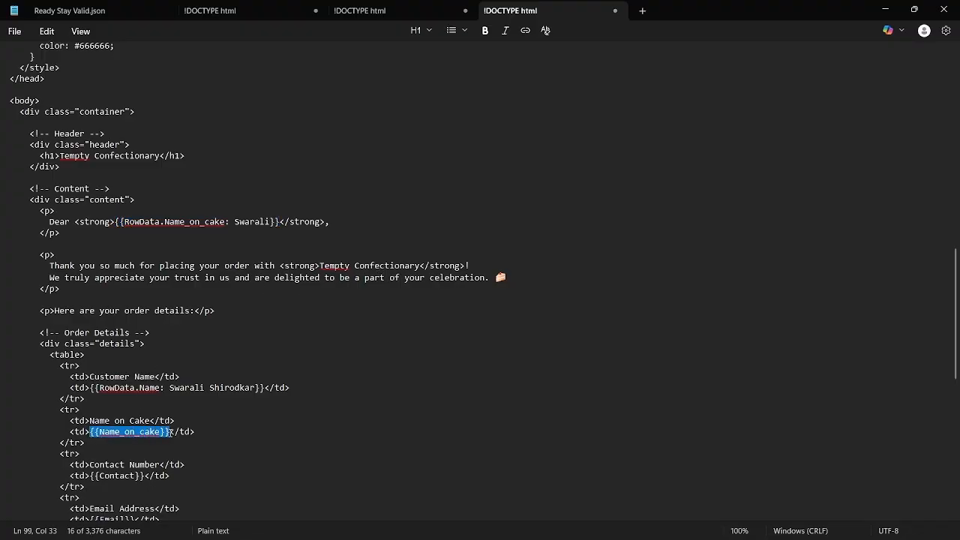
{"action": "key", "text": "ctrl+v"}
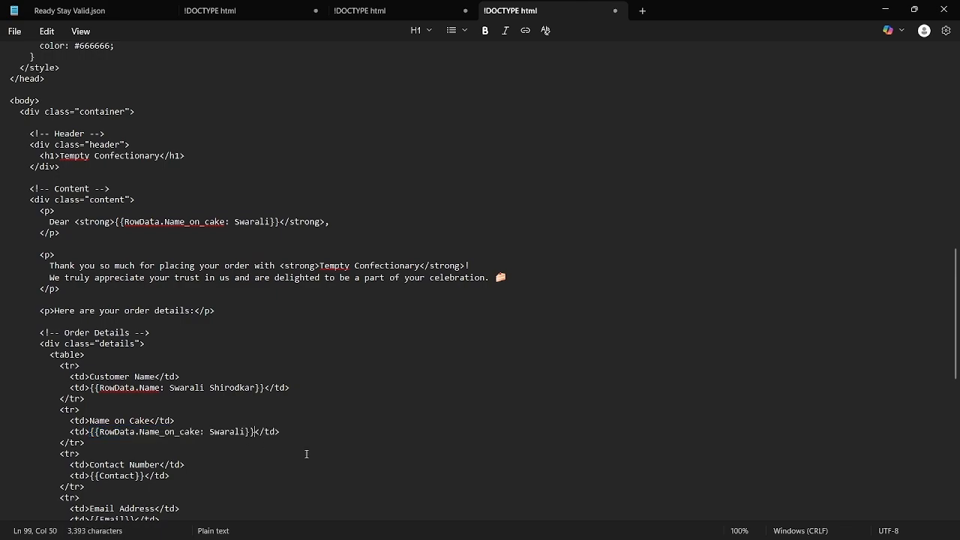
{"action": "scroll", "coordinate": [307, 453], "scroll_direction": "down", "scroll_amount": 6}
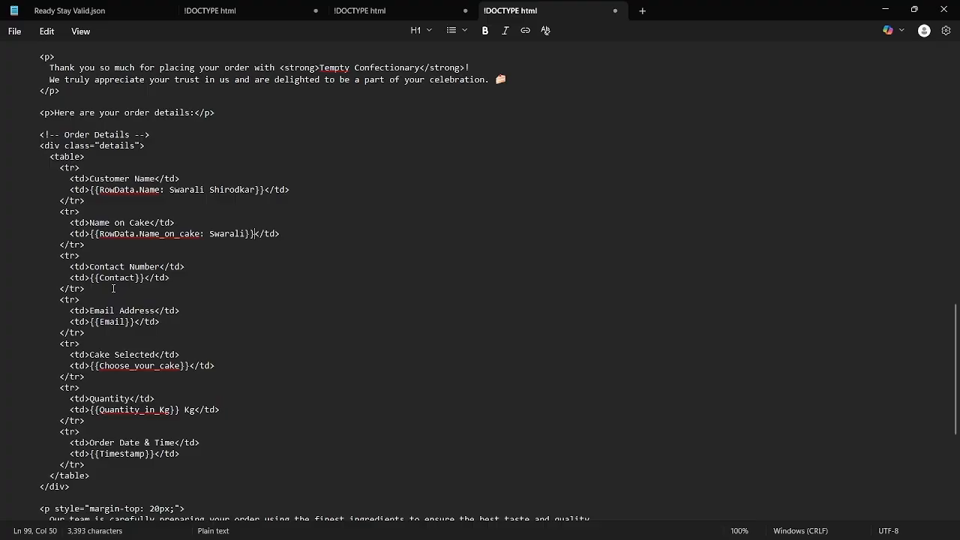
{"action": "left_click_drag", "start_coordinate": [90, 278], "coordinate": [145, 280]}
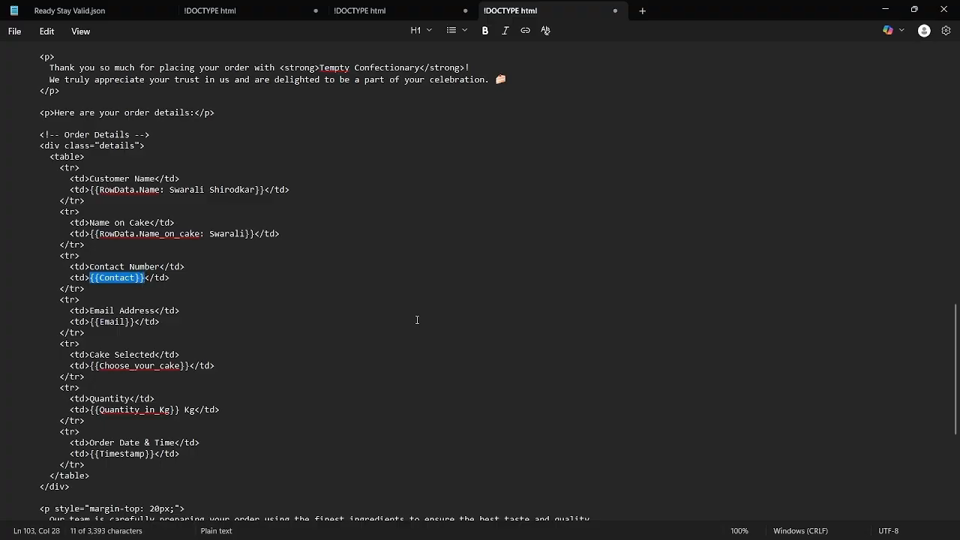
{"action": "key", "text": "alt+Tab"}
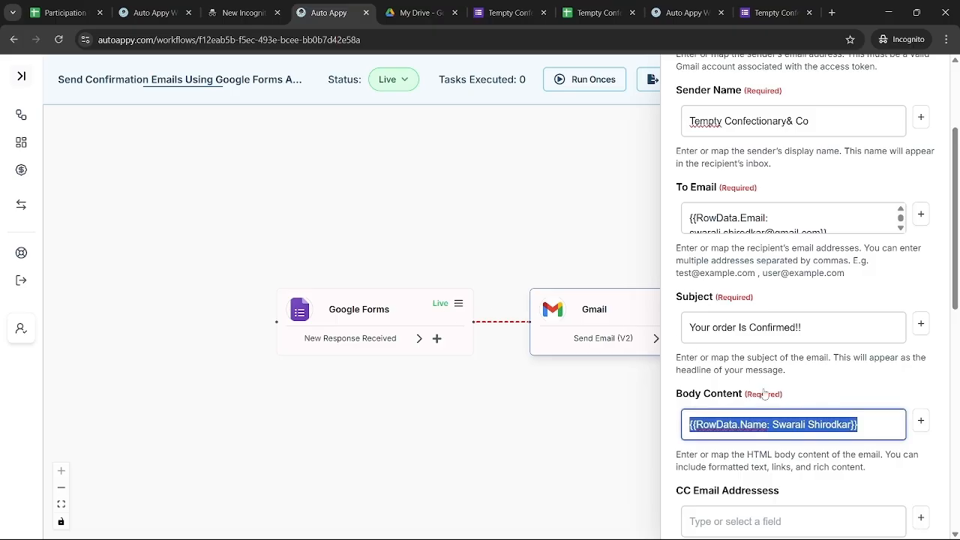
Replace Body Content with the Google Forms RowData.Contact field mapping
{"action": "key", "text": "BackSpace"}
{"action": "left_click", "coordinate": [920, 421]}
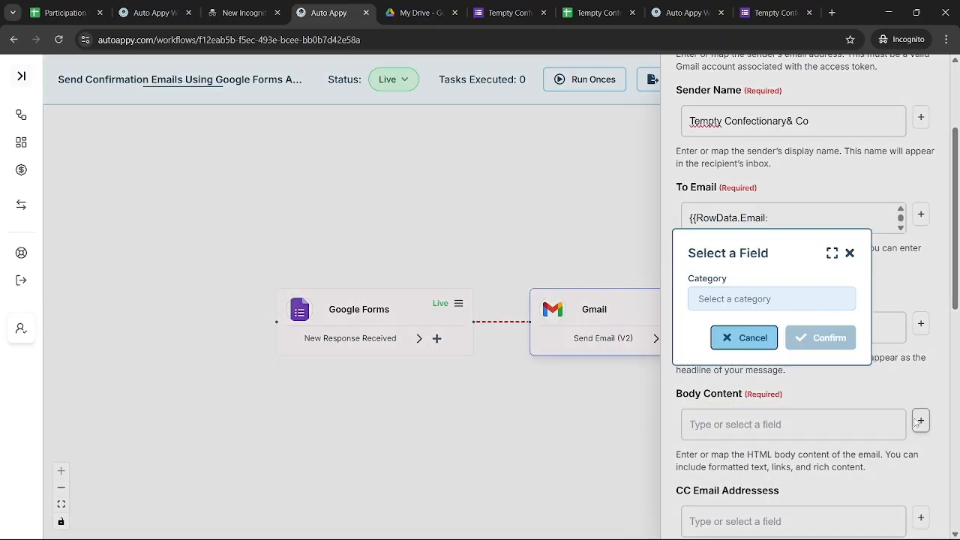
{"action": "left_click", "coordinate": [733, 306]}
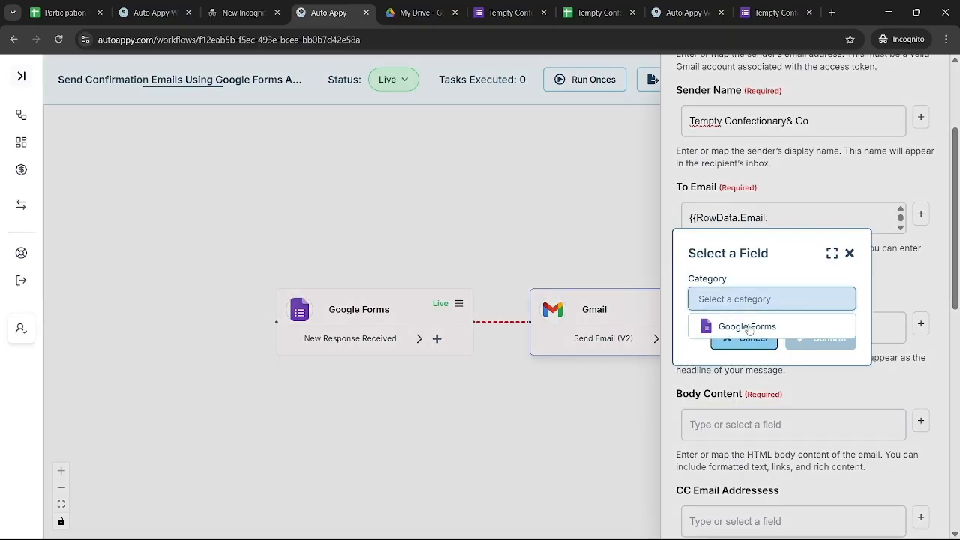
{"action": "left_click", "coordinate": [749, 327]}
{"action": "left_click", "coordinate": [750, 326]}
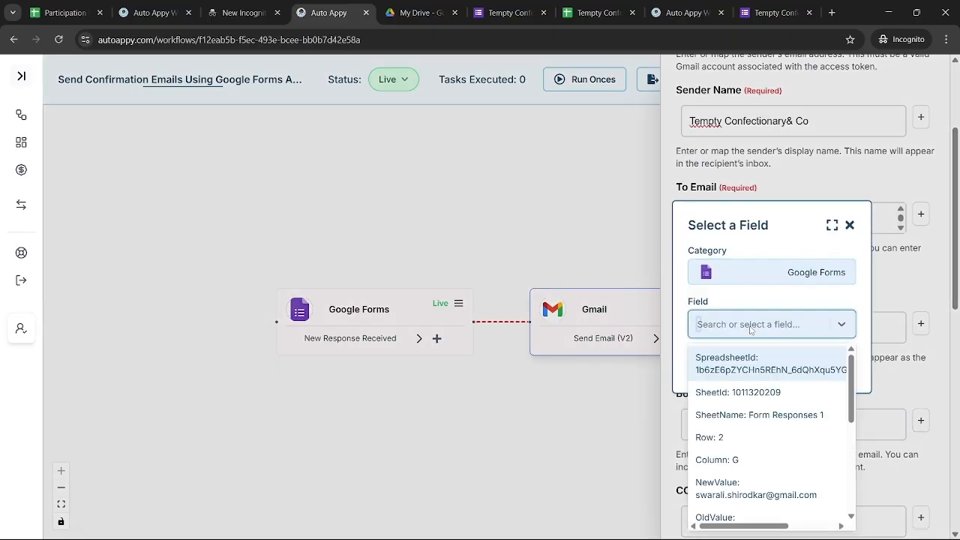
{"action": "type", "text": "8080"}
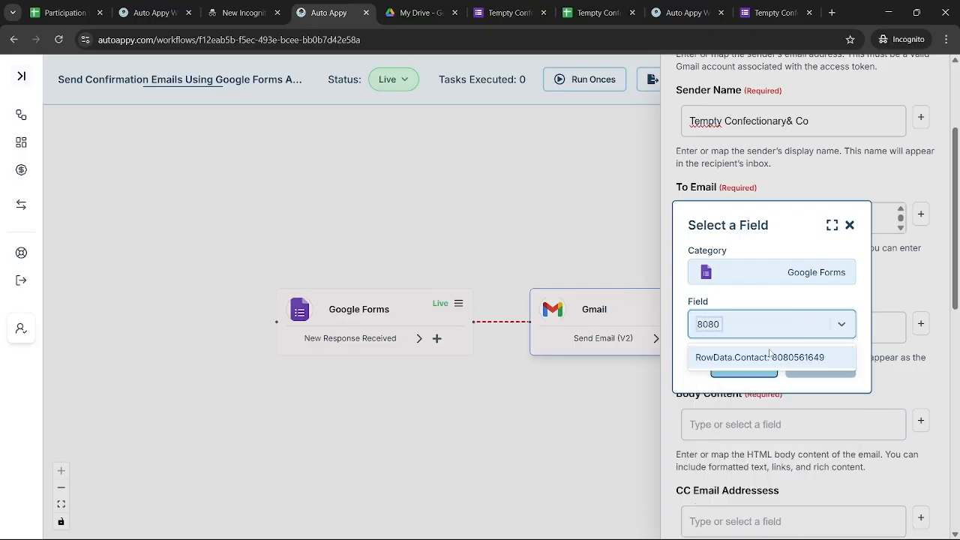
{"action": "left_click", "coordinate": [770, 357]}
{"action": "left_click", "coordinate": [799, 364]}
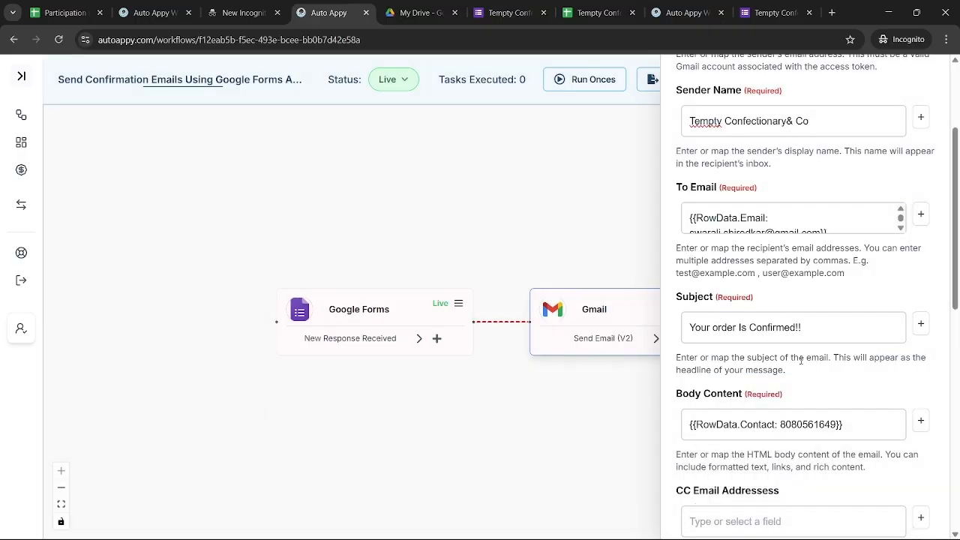
Copy the whole RowData.Contact token from Body Content back to the template
{"action": "left_click", "coordinate": [860, 425]}
{"action": "key", "text": "ctrl+a"}
{"action": "key", "text": "ctrl+c"}
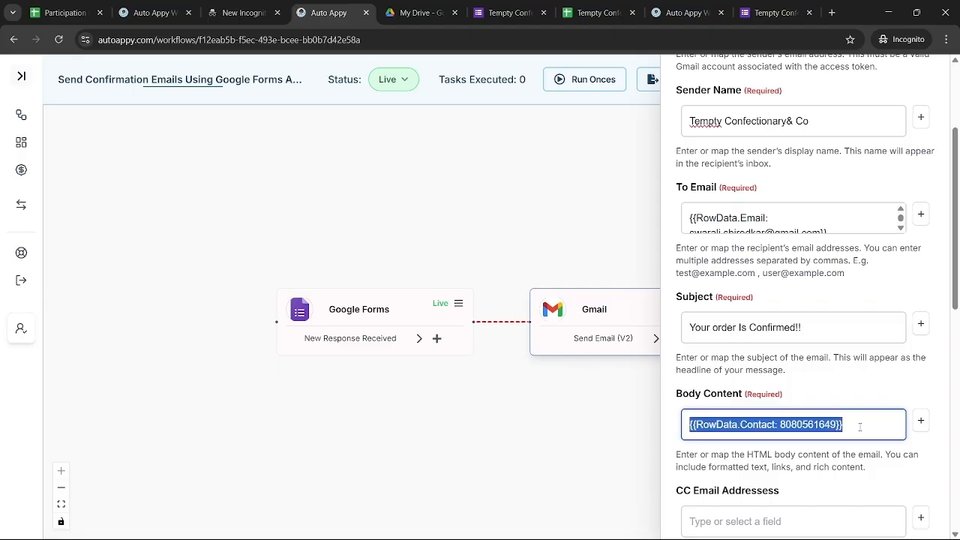
{"action": "key", "text": "alt+Tab"}
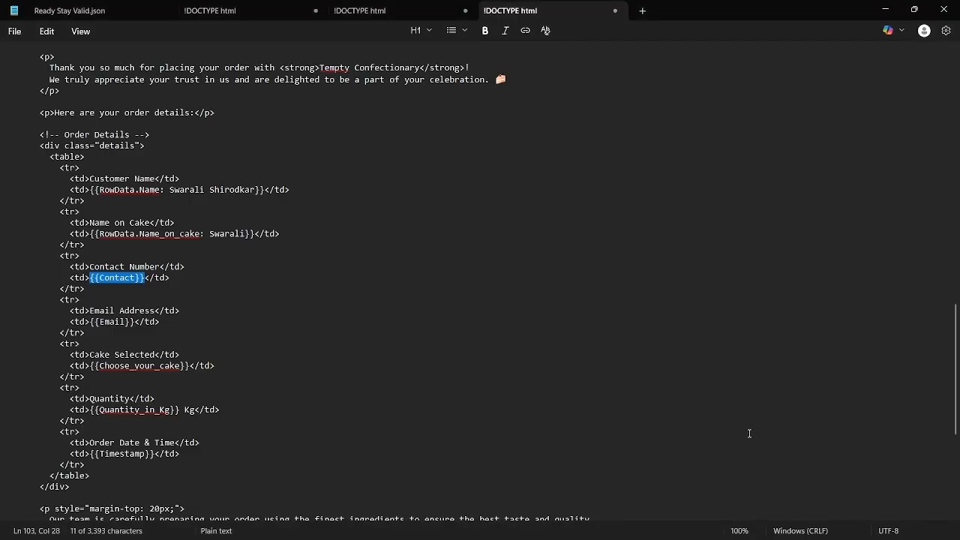
Paste the RowData.Contact mapping over {{Contact}} and select the {{Email}} placeholder
{"action": "key", "text": "ctrl+v"}
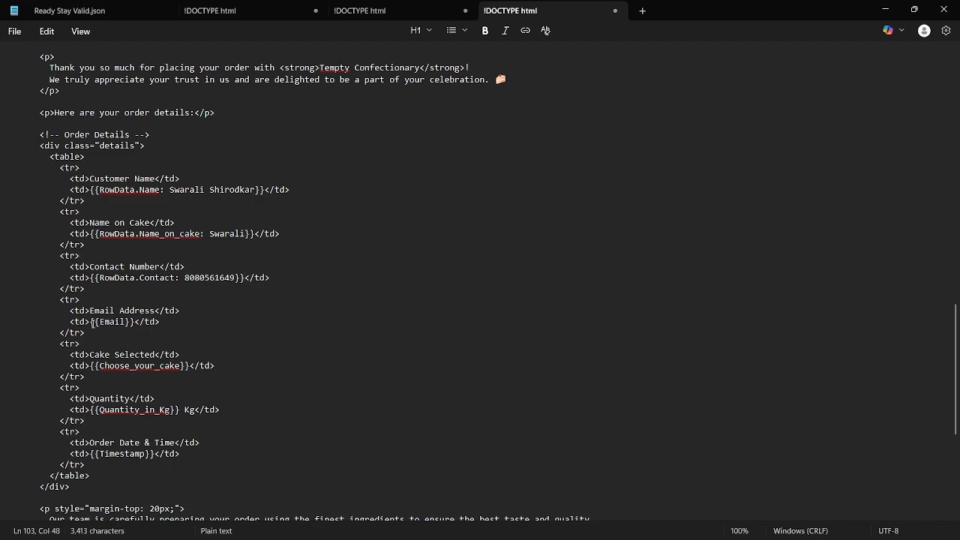
{"action": "left_click_drag", "start_coordinate": [92, 323], "coordinate": [134, 322]}
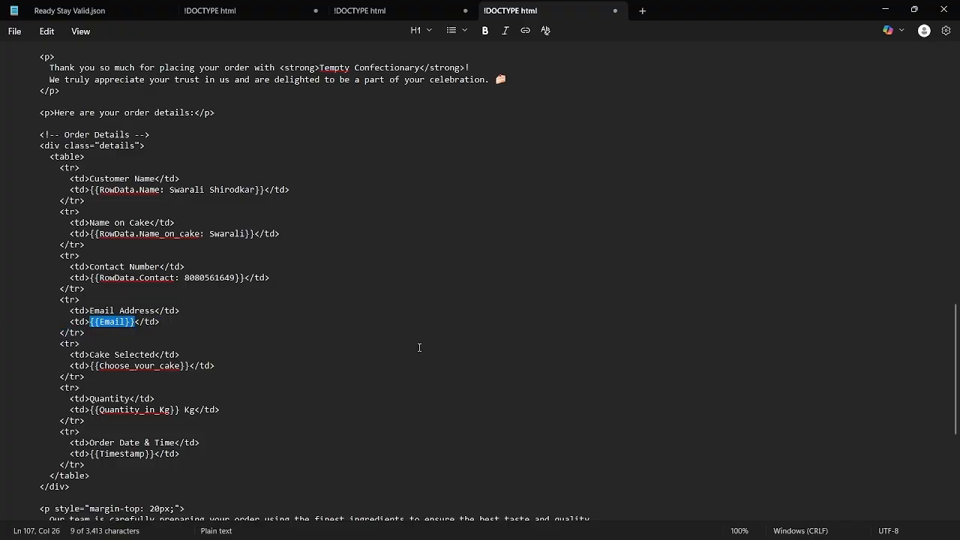
{"action": "key", "text": "alt+Tab"}
Clear Body Content and select the mapped email token in the To Email field
{"action": "key", "text": "BackSpace"}
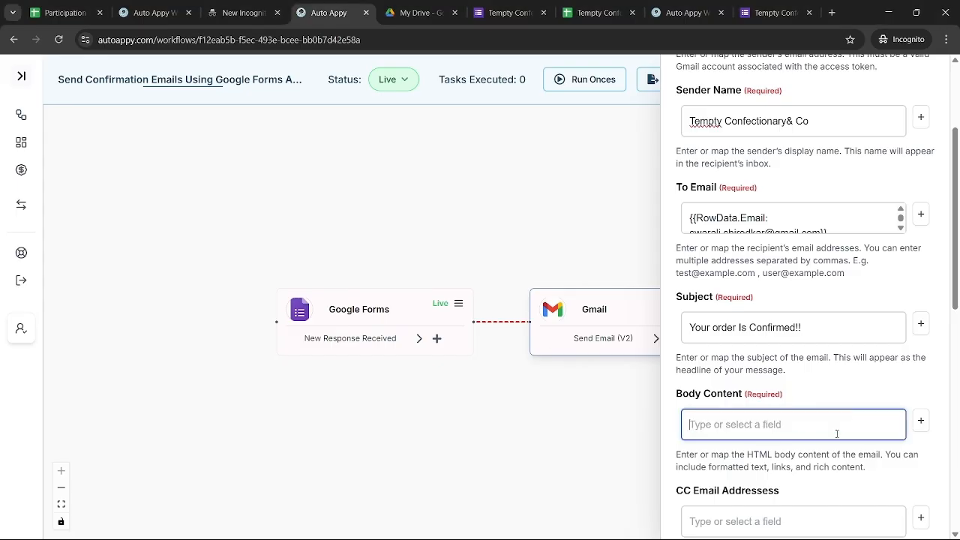
{"action": "scroll", "coordinate": [890, 306], "scroll_direction": "up", "scroll_amount": 2}
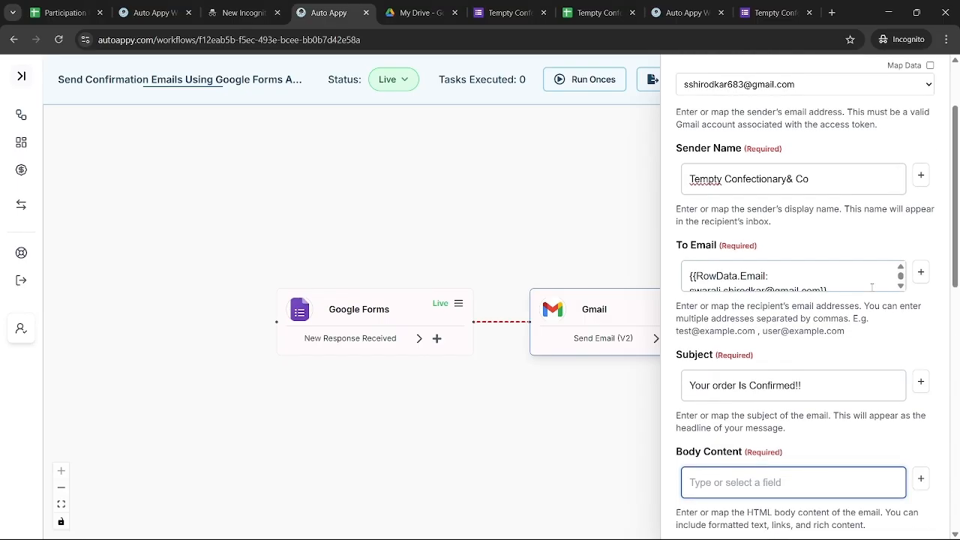
{"action": "left_click", "coordinate": [871, 281]}
{"action": "key", "text": "ctrl+a"}
{"action": "key", "text": "ctrl+c"}
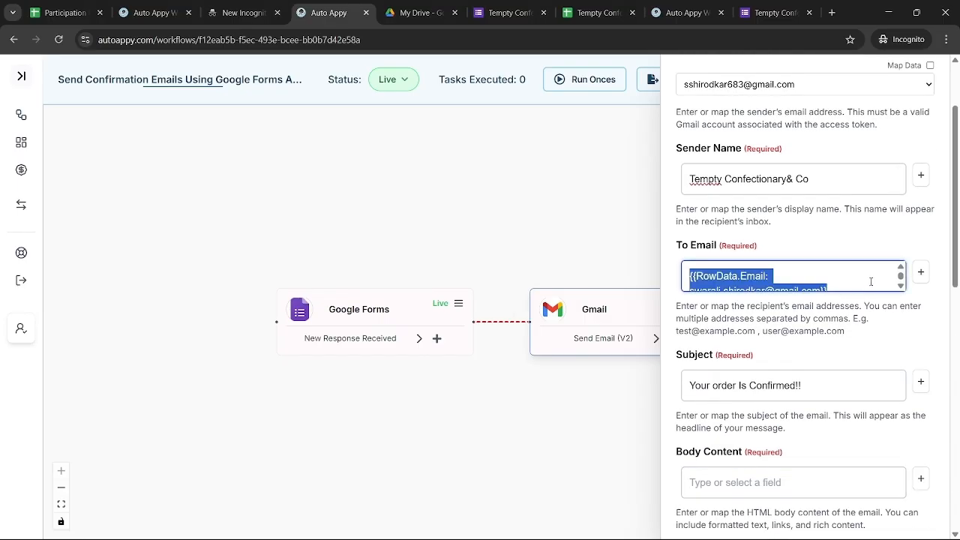
Paste the RowData.Email mapping over {{Email}}, then select the {{Choose_your_cake}} placeholder
{"action": "key", "text": "alt+Tab"}
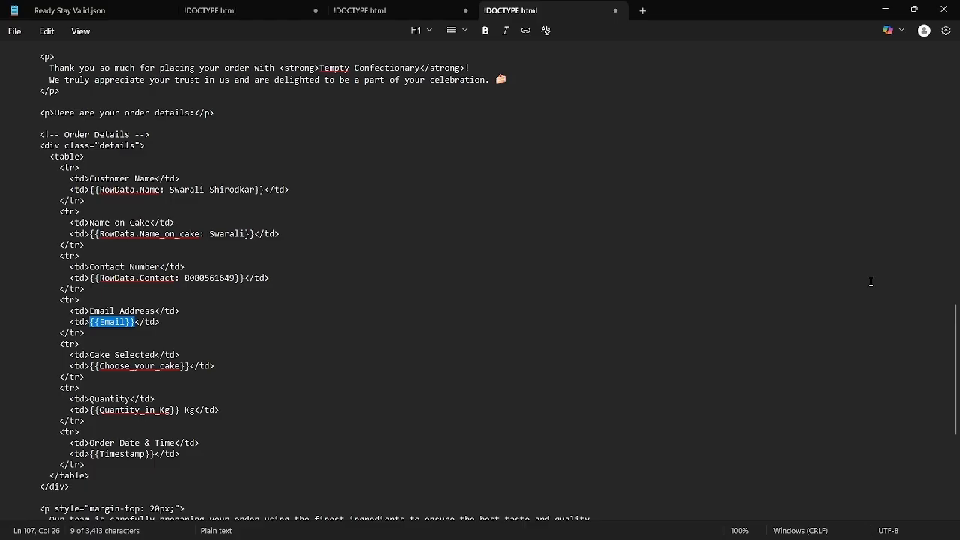
{"action": "key", "text": "ctrl+v"}
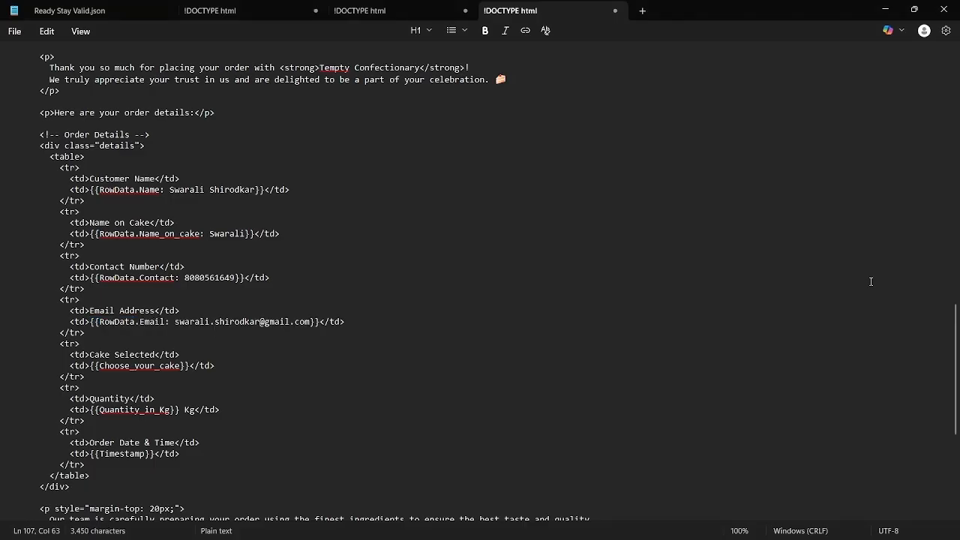
{"action": "scroll", "coordinate": [241, 336], "scroll_direction": "down", "scroll_amount": 1}
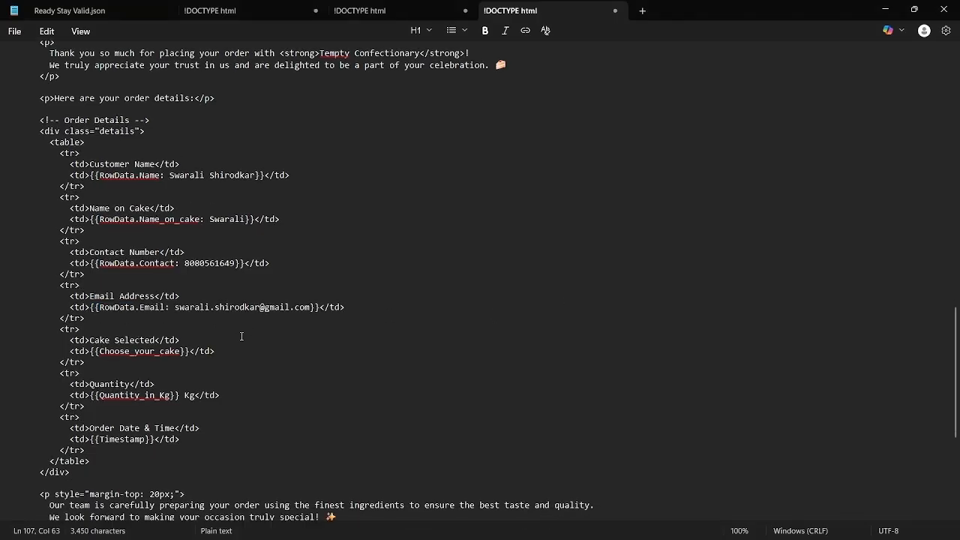
{"action": "scroll", "coordinate": [242, 336], "scroll_direction": "down", "scroll_amount": 2}
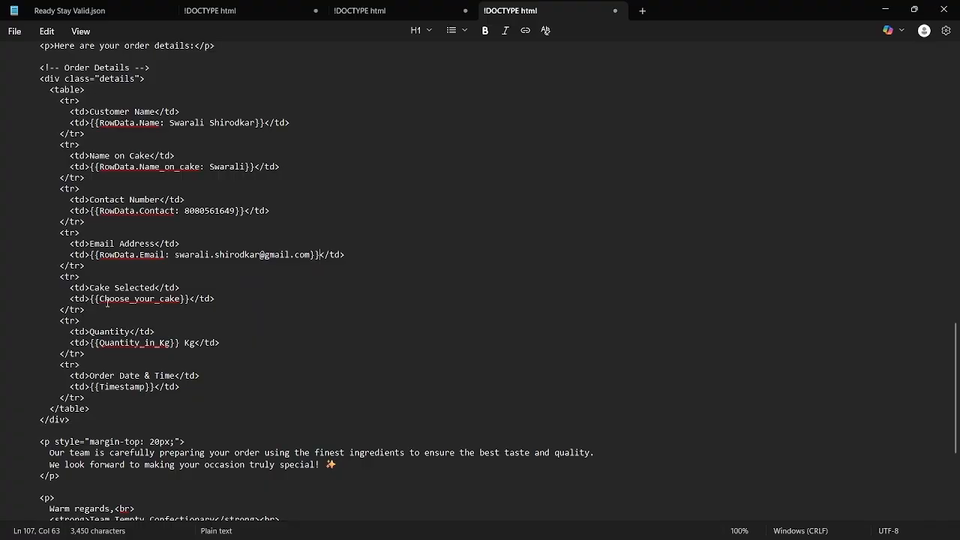
{"action": "left_click_drag", "start_coordinate": [90, 300], "coordinate": [190, 303]}
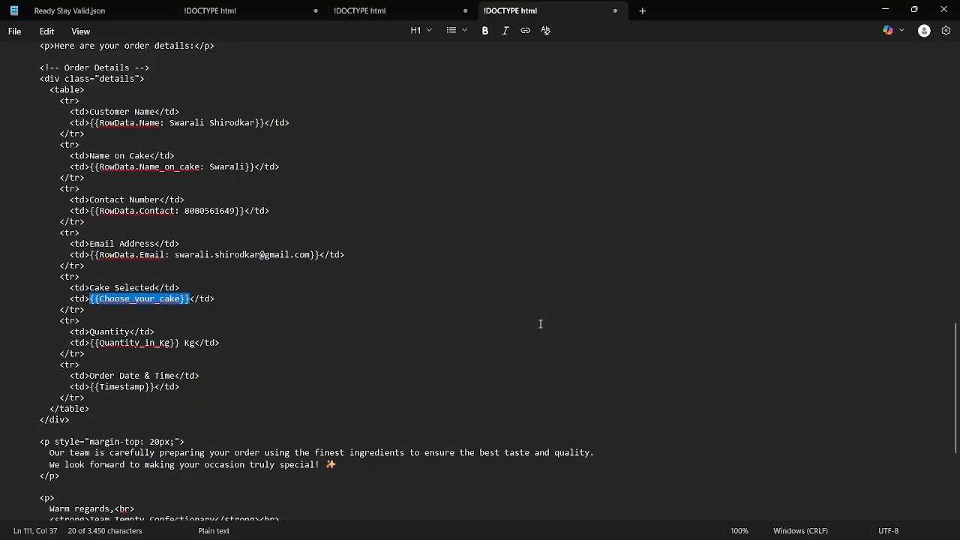
{"action": "key", "text": "alt+Tab"}
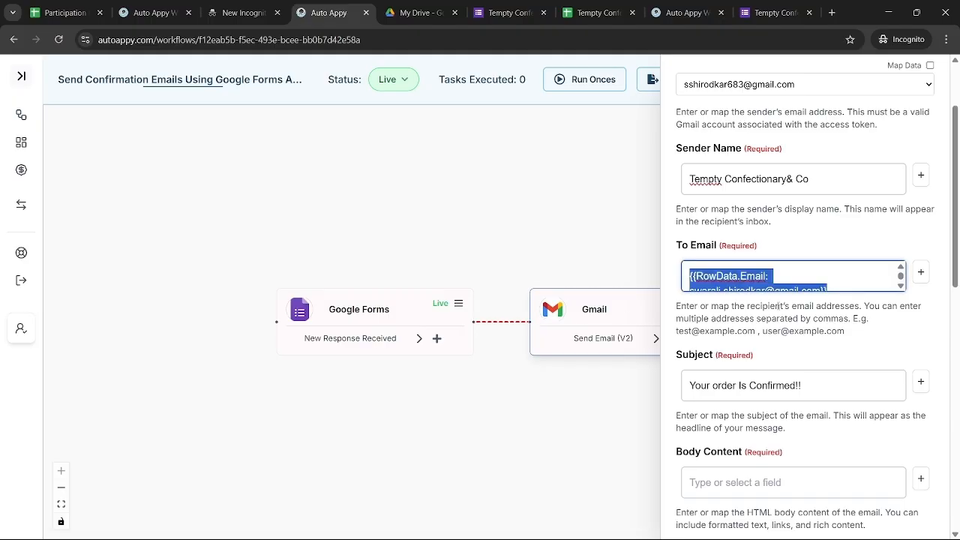
Open Body Content's field picker, set the category to Google Forms, and list its fields
{"action": "scroll", "coordinate": [833, 450], "scroll_direction": "down", "scroll_amount": 1}
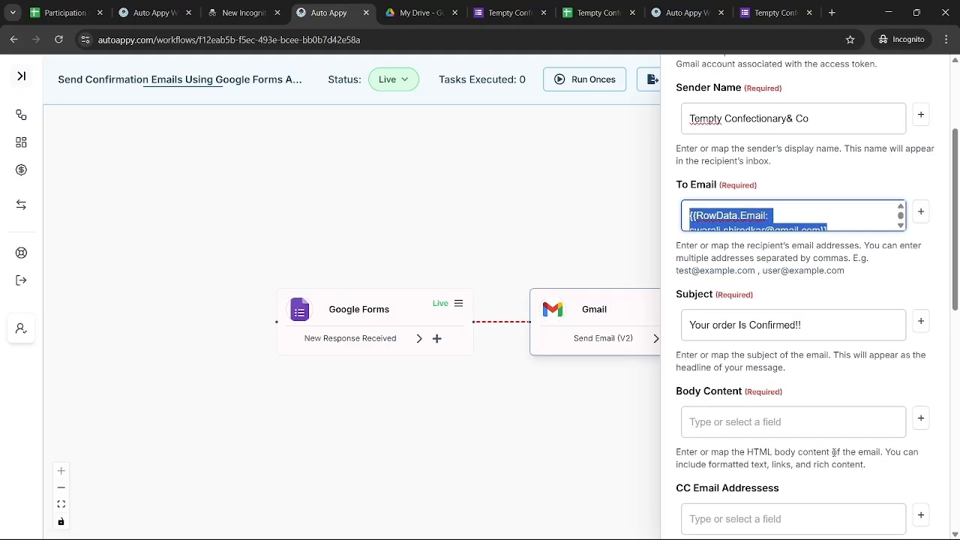
{"action": "left_click", "coordinate": [816, 417]}
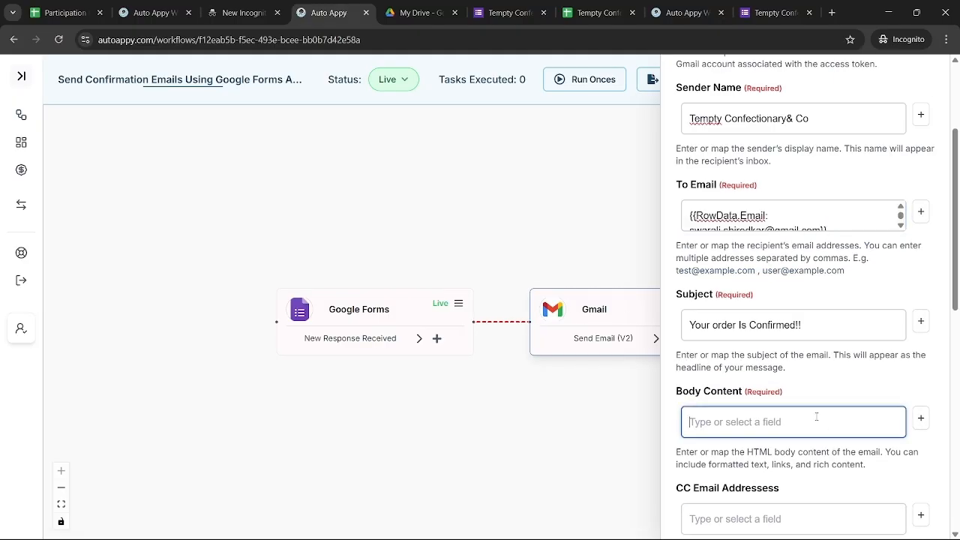
{"action": "left_click", "coordinate": [921, 419]}
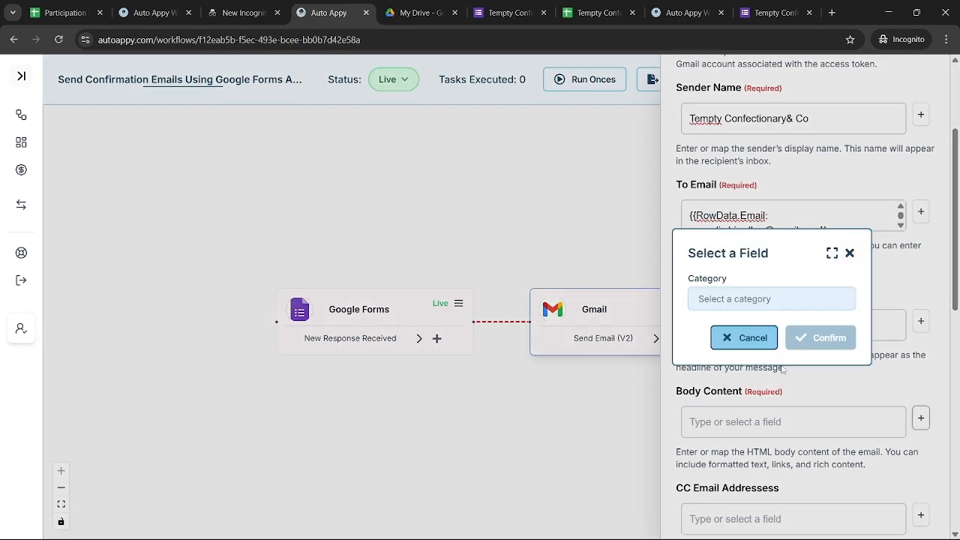
{"action": "left_click", "coordinate": [706, 306]}
{"action": "left_click", "coordinate": [741, 326]}
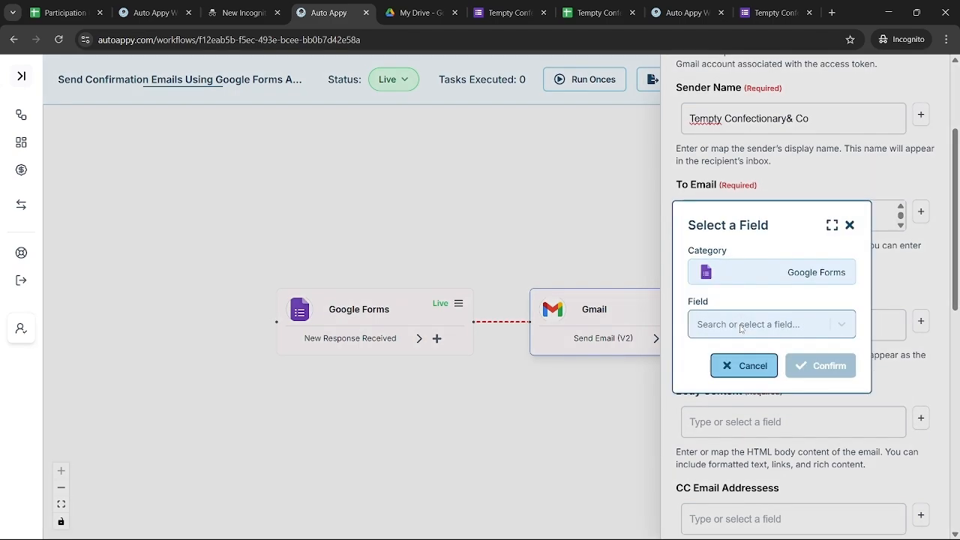
{"action": "left_click", "coordinate": [740, 326]}
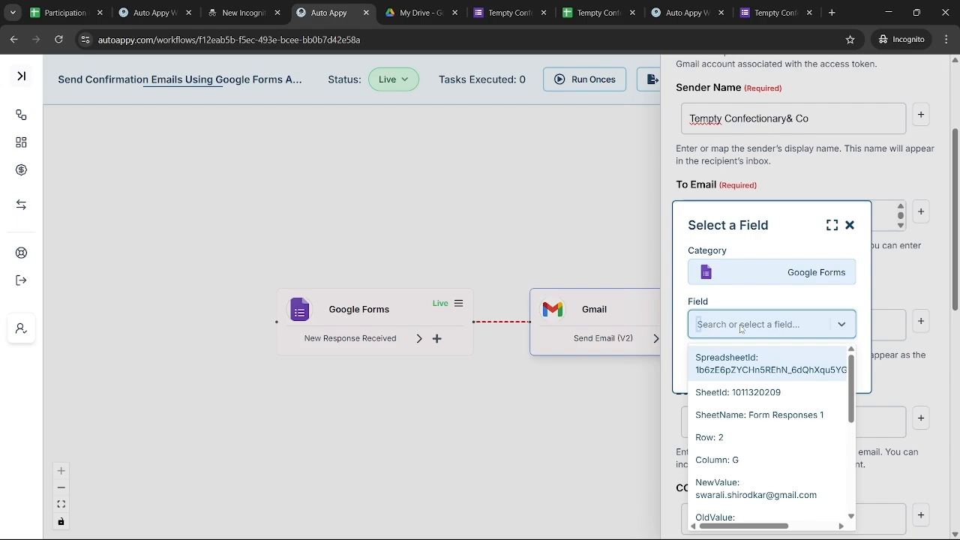
Map the Choose_your_cake field and paste {{RowData.Choose_your_cake}} over {{Choose_your_cake}} in the Notepad template
{"action": "type", "text": "pi"}
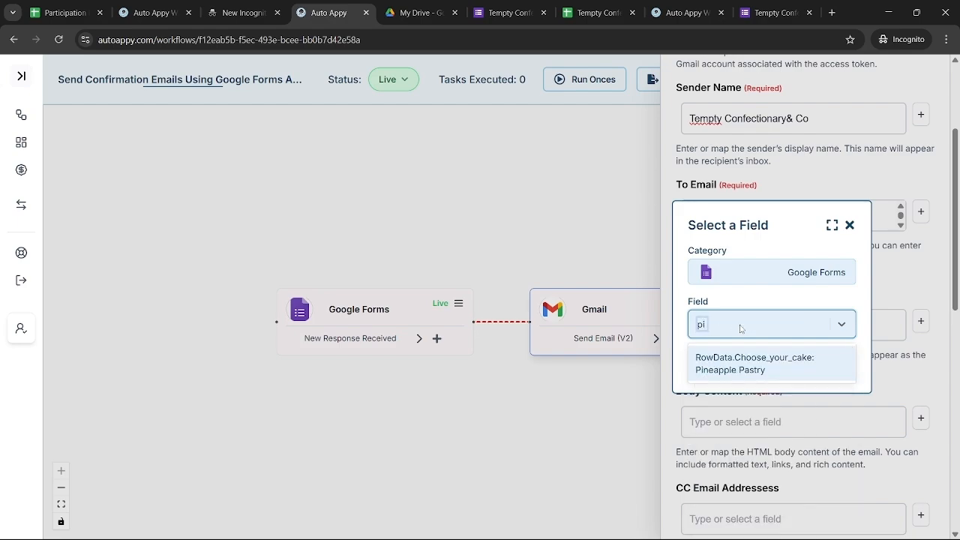
{"action": "left_click", "coordinate": [772, 369]}
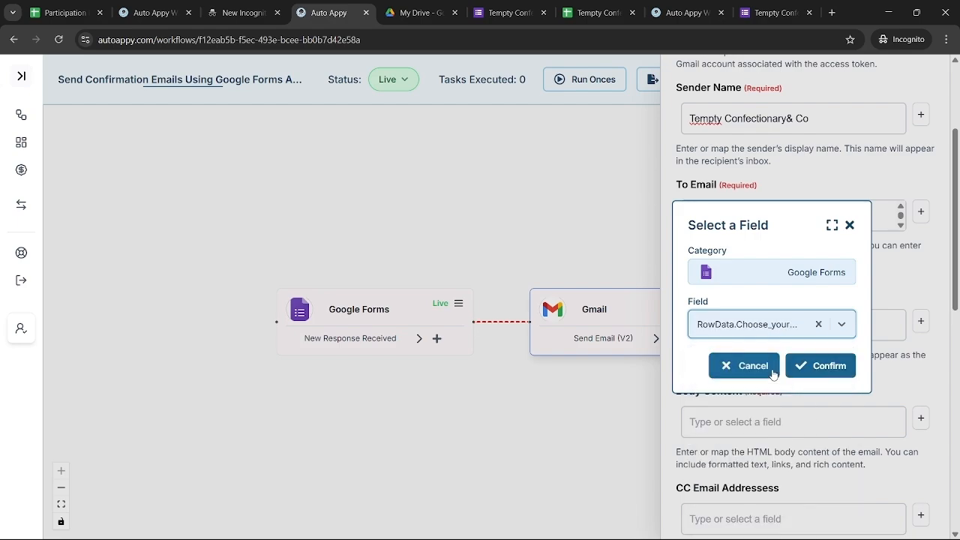
{"action": "left_click", "coordinate": [829, 363]}
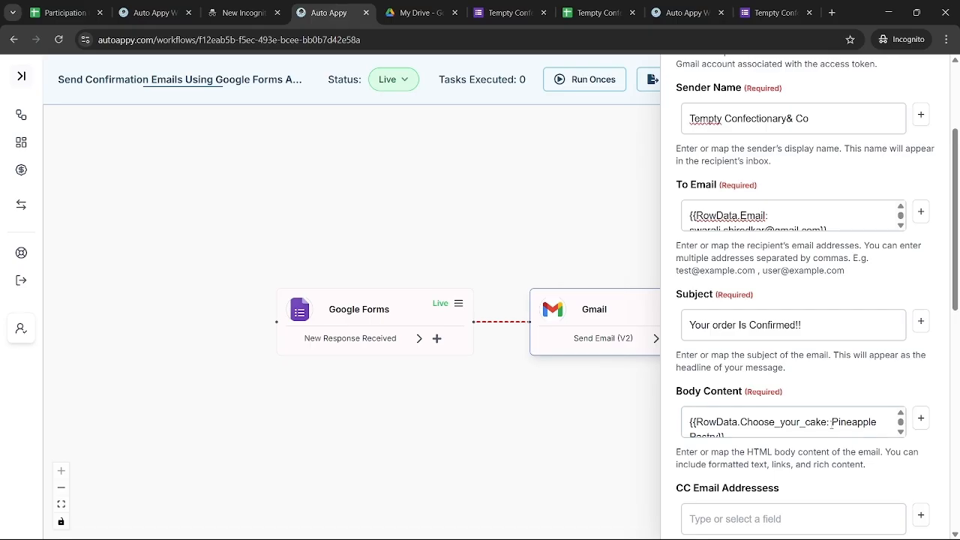
{"action": "left_click", "coordinate": [832, 423]}
{"action": "key", "text": "ctrl+a"}
{"action": "key", "text": "ctrl+c"}
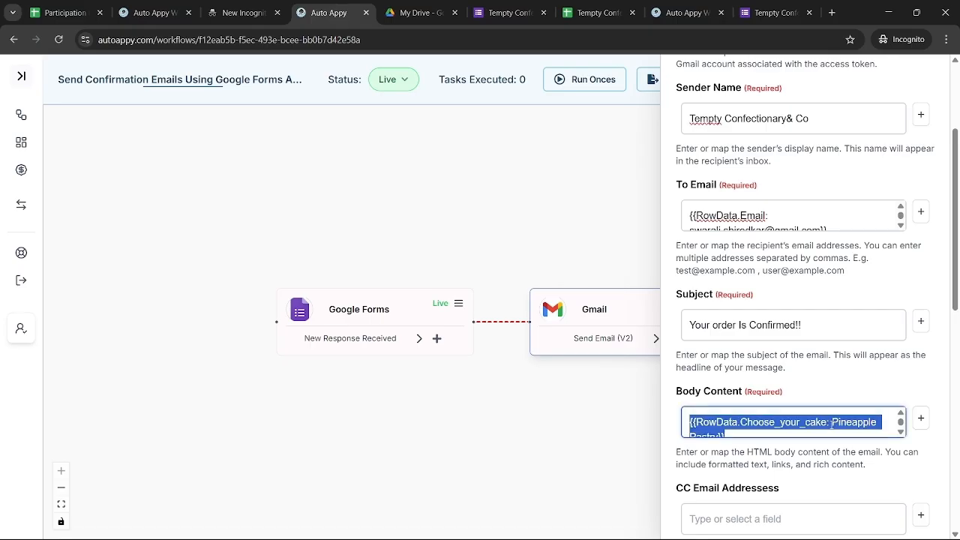
{"action": "key", "text": "alt+Tab"}
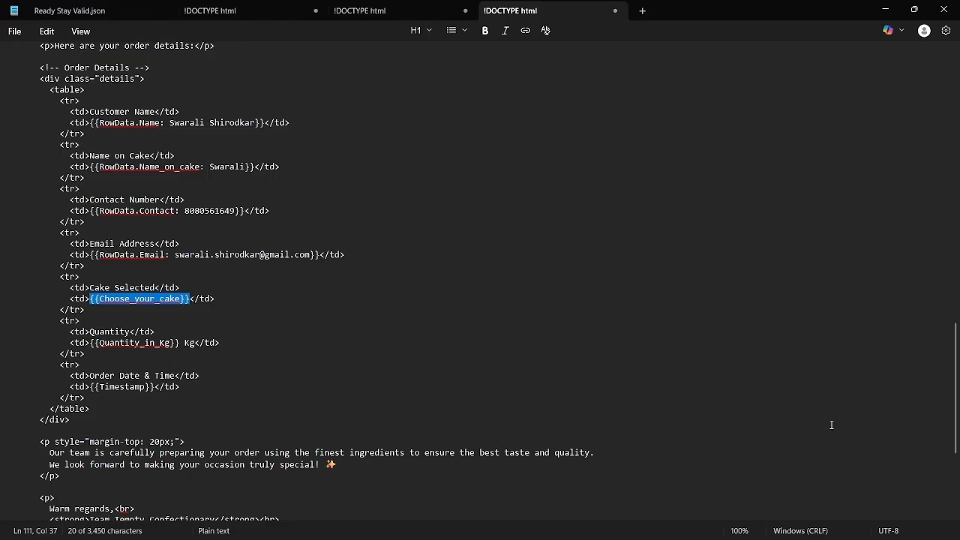
{"action": "key", "text": "ctrl+v"}
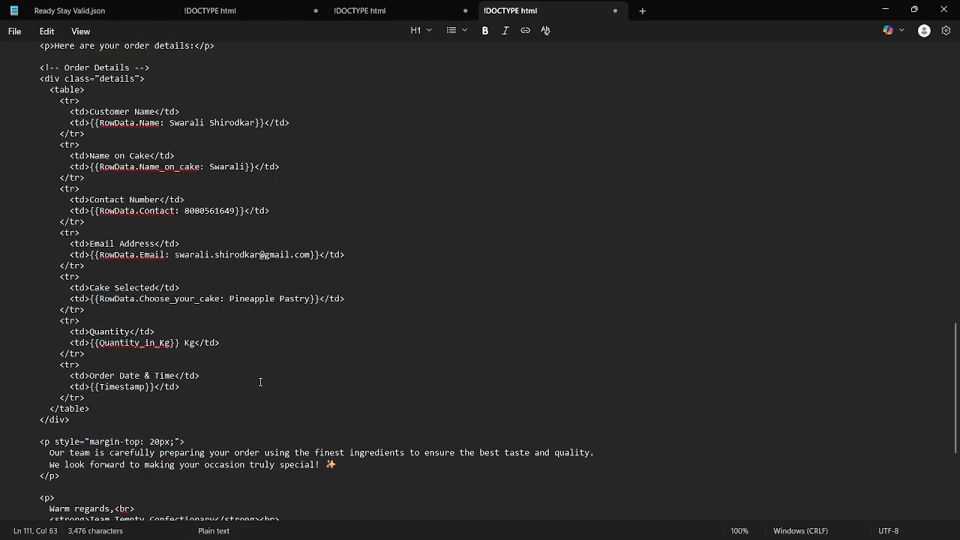
Select the {{Quantity_in_Kg}} placeholder in the template and clear Body Content
{"action": "left_click_drag", "start_coordinate": [92, 343], "coordinate": [181, 346]}
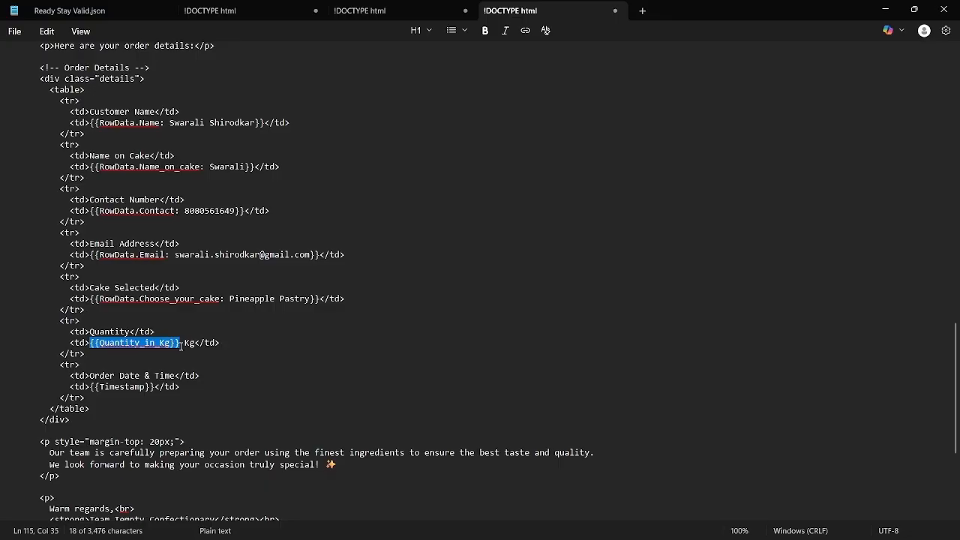
{"action": "key", "text": "alt+Tab"}
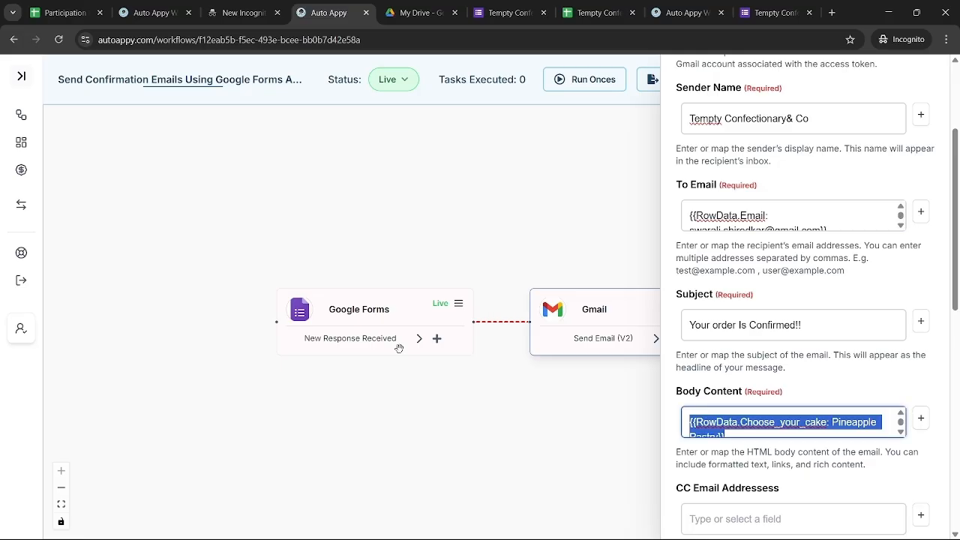
{"action": "key", "text": "BackSpace"}
Map the Google Forms Quantity_in_Kg field and paste it over the template's {{Quantity_in_Kg}} placeholder
{"action": "left_click", "coordinate": [925, 424]}
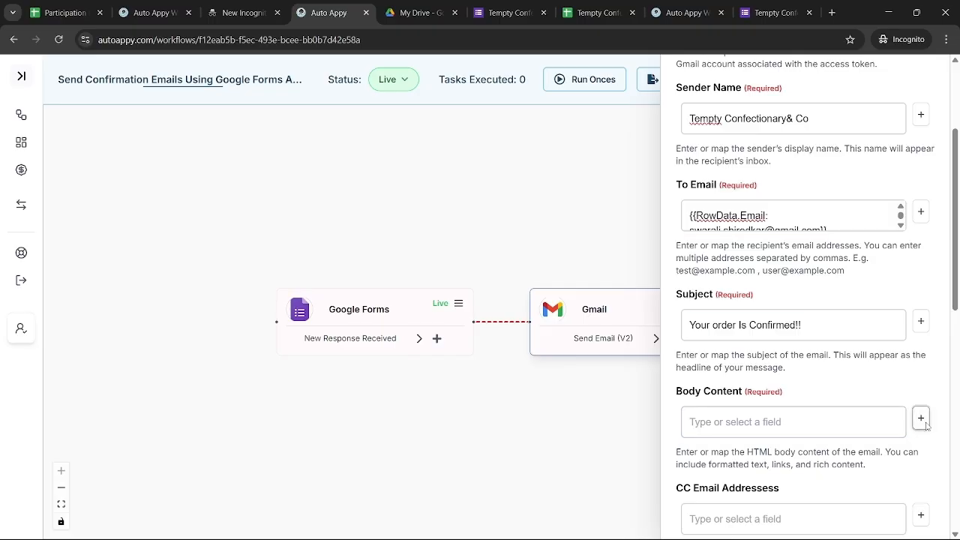
{"action": "left_click", "coordinate": [769, 298]}
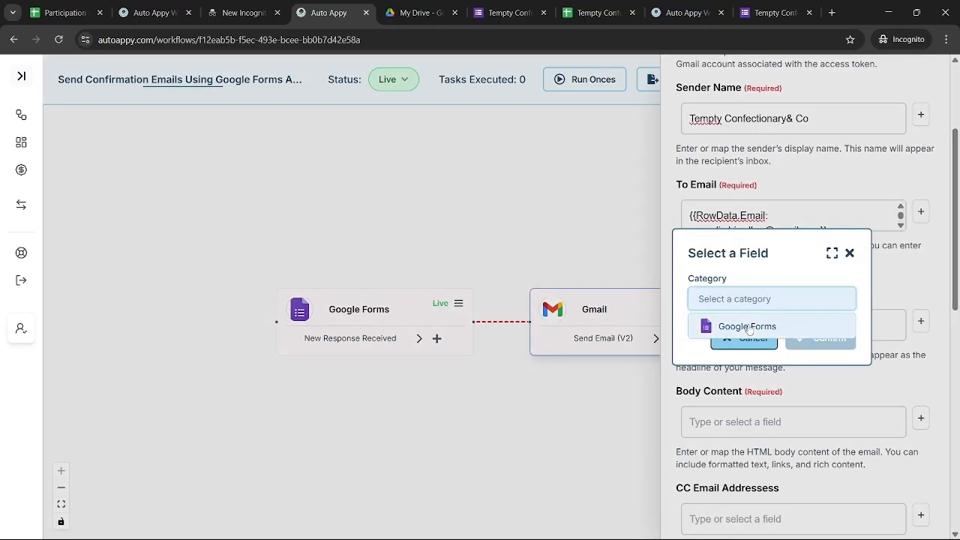
{"action": "left_click", "coordinate": [749, 327]}
{"action": "left_click", "coordinate": [749, 324]}
{"action": "type", "text": "1"}
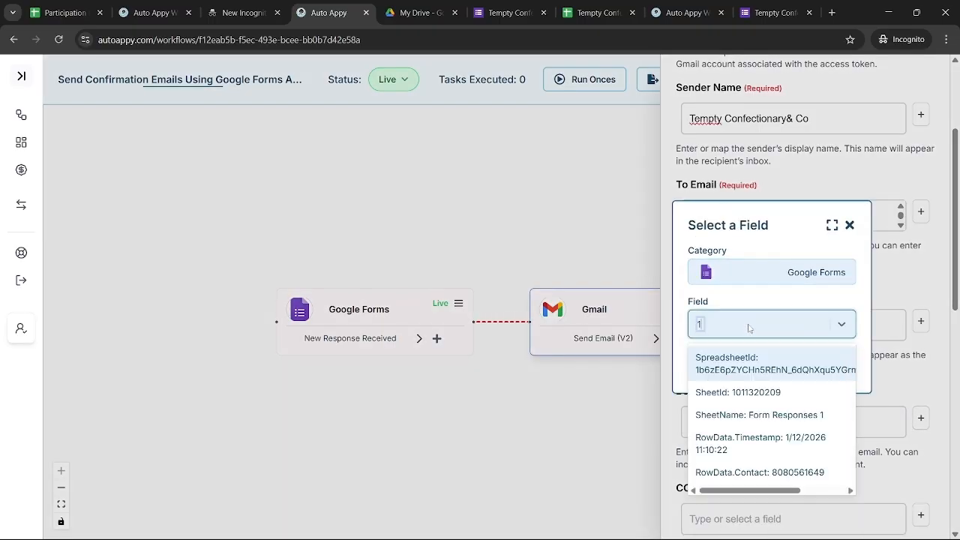
{"action": "type", "text": "k"}
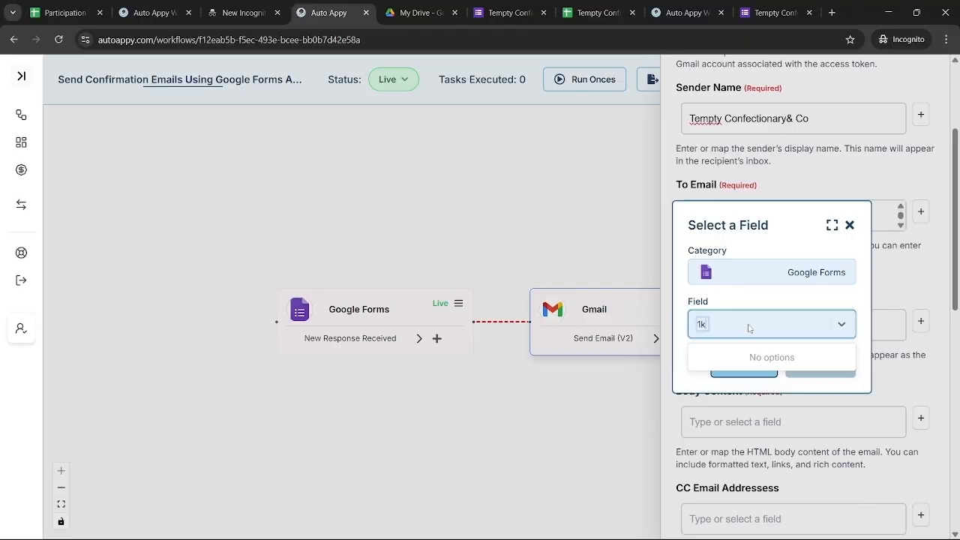
{"action": "key", "text": "BackSpace"}
{"action": "key", "text": "BackSpace"}
{"action": "type", "text": "2"}
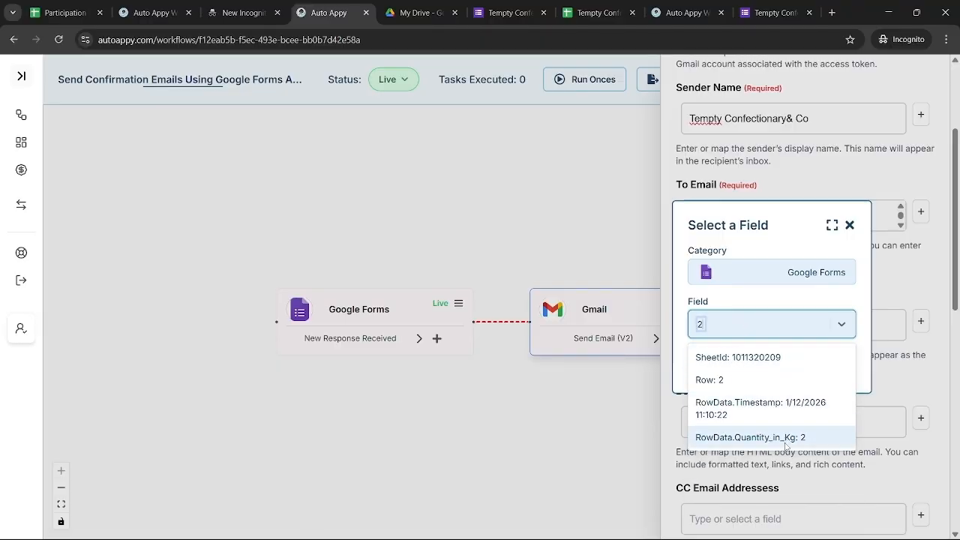
{"action": "left_click", "coordinate": [738, 437]}
{"action": "left_click", "coordinate": [831, 365]}
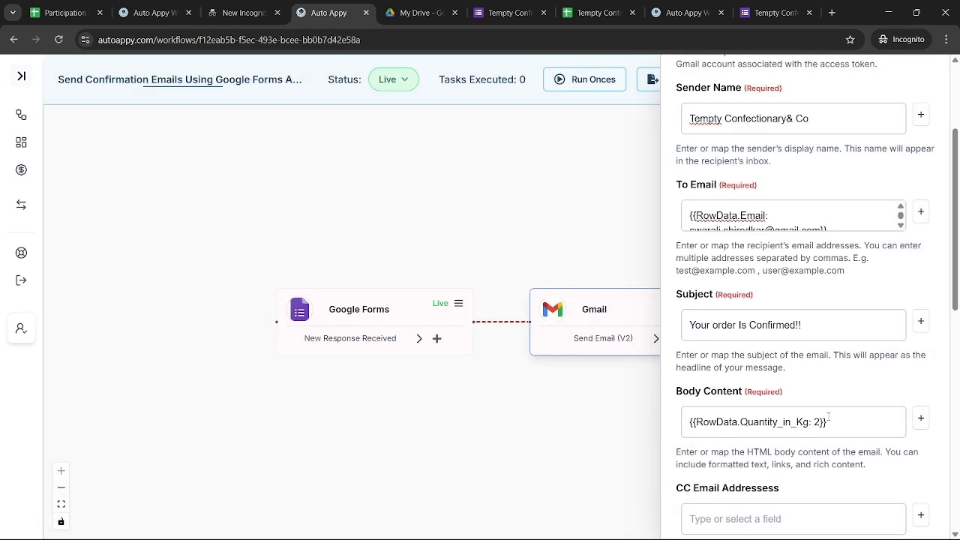
{"action": "left_click", "coordinate": [829, 420]}
{"action": "key", "text": "ctrl+a"}
{"action": "key", "text": "ctrl+c"}
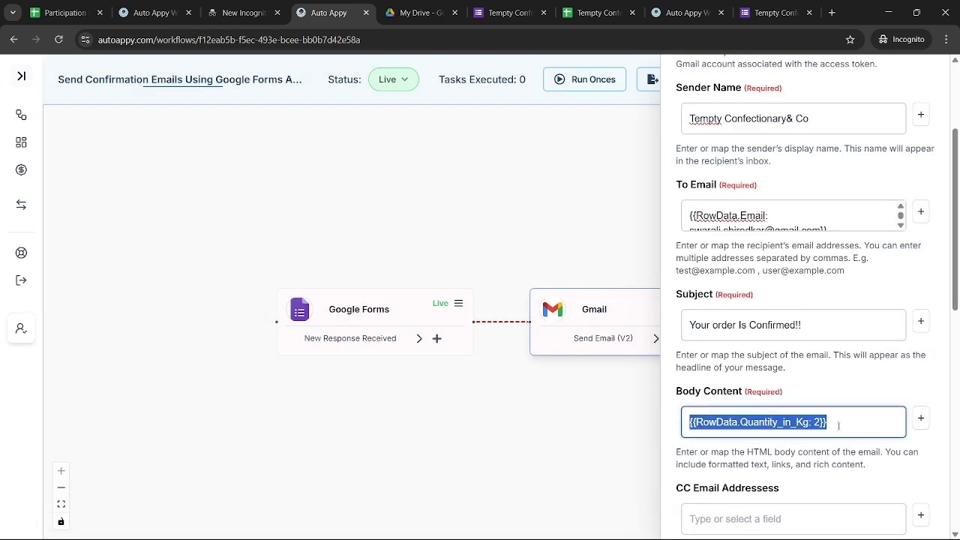
{"action": "key", "text": "alt+Tab"}
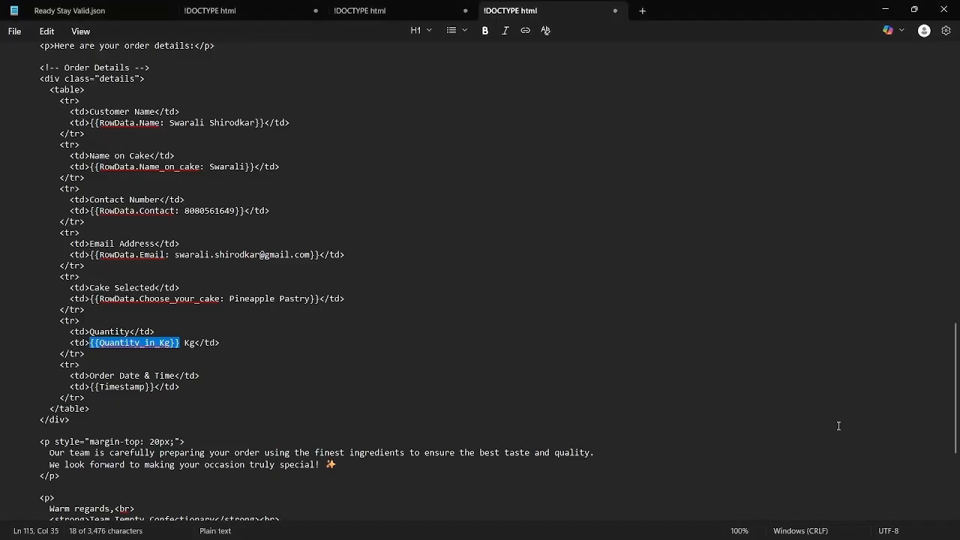
{"action": "key", "text": "ctrl+v"}
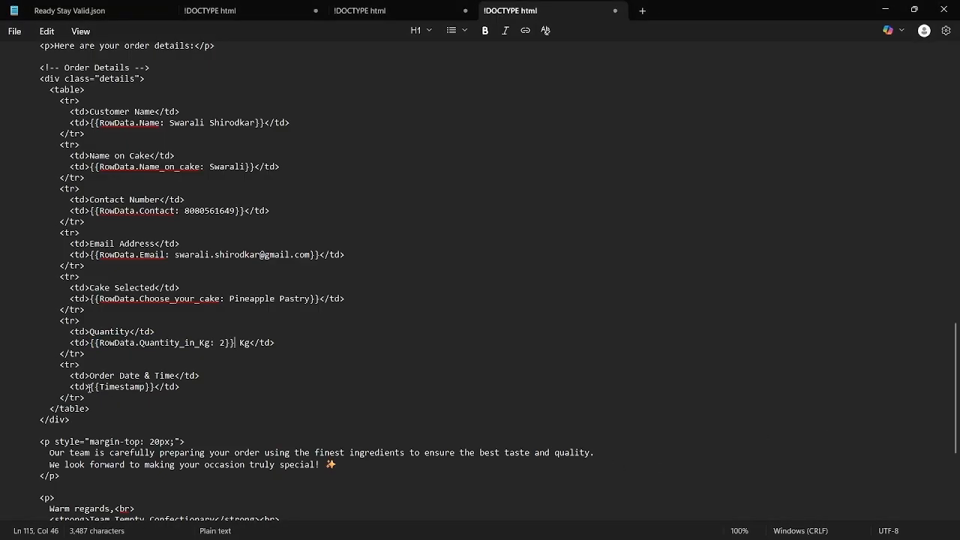
Map RowData.Timestamp and paste it over the template's {{Timestamp}} placeholder
{"action": "left_click_drag", "start_coordinate": [90, 387], "coordinate": [157, 390]}
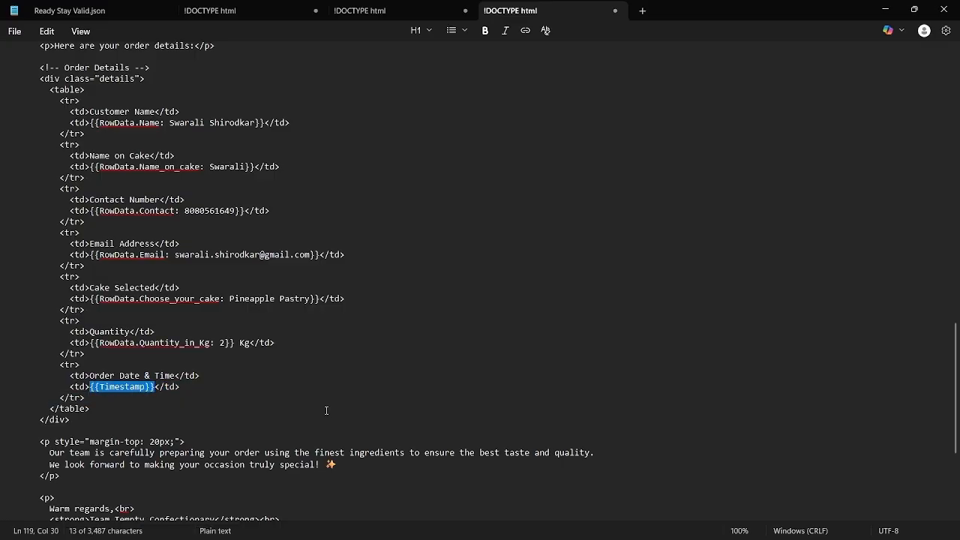
{"action": "key", "text": "alt+Tab"}
{"action": "key", "text": "BackSpace"}
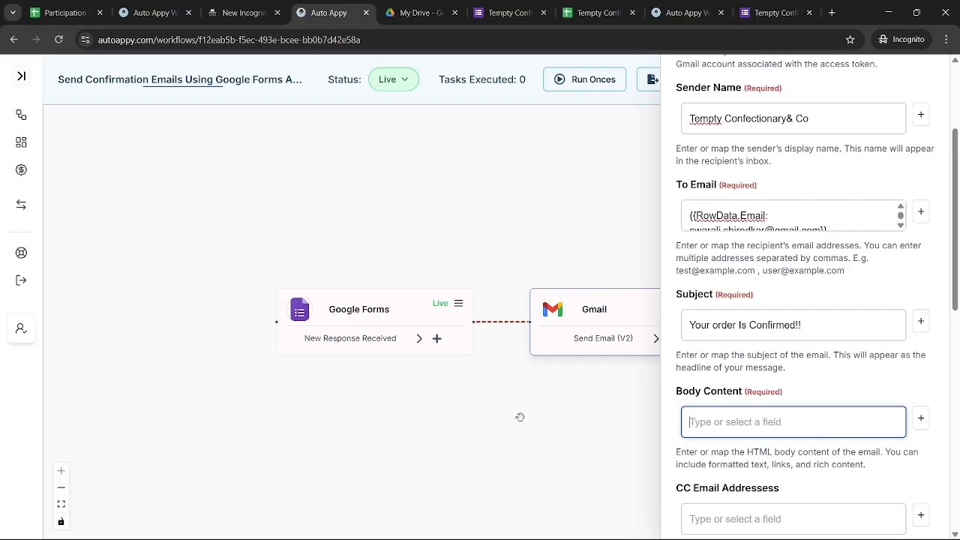
{"action": "left_click", "coordinate": [922, 420]}
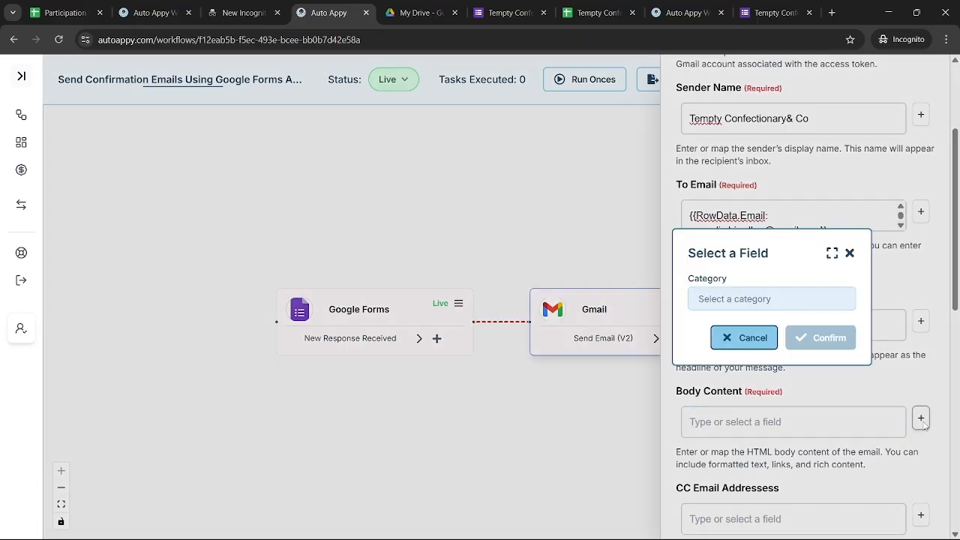
{"action": "left_click", "coordinate": [733, 300]}
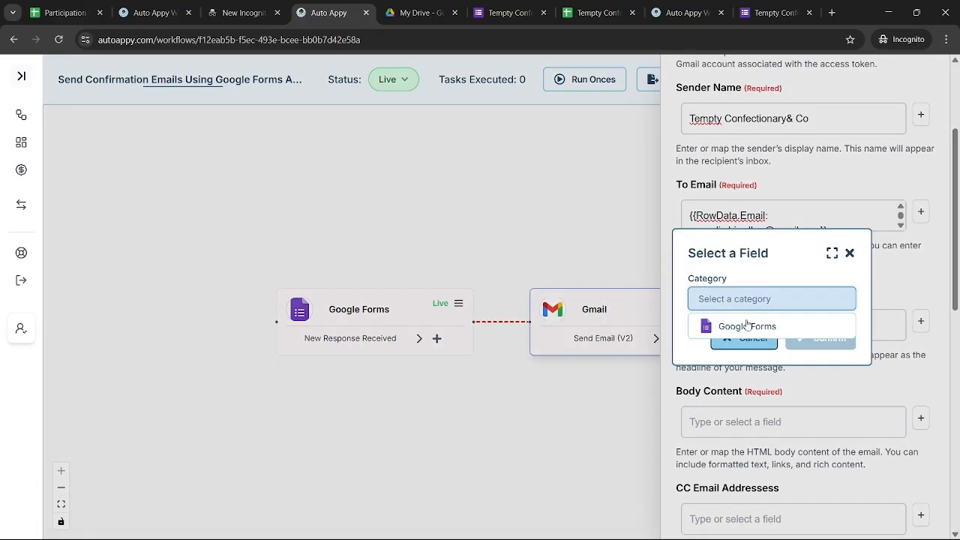
{"action": "left_click", "coordinate": [748, 325]}
{"action": "left_click", "coordinate": [750, 325]}
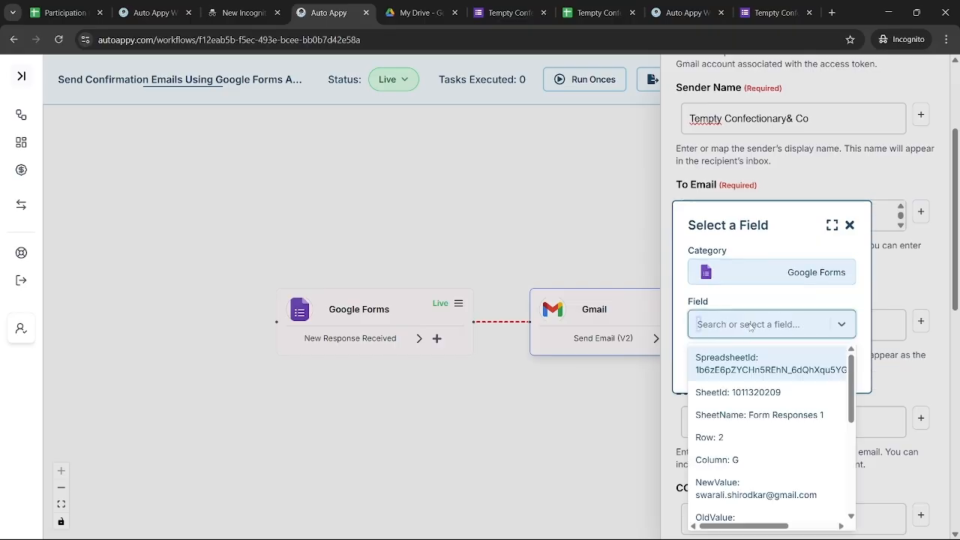
{"action": "type", "text": "ti"}
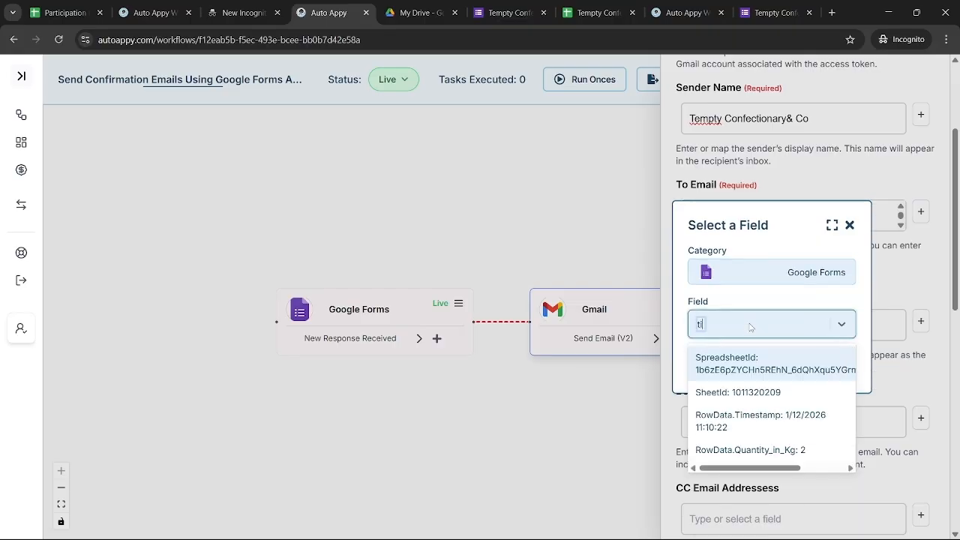
{"action": "left_click", "coordinate": [771, 418]}
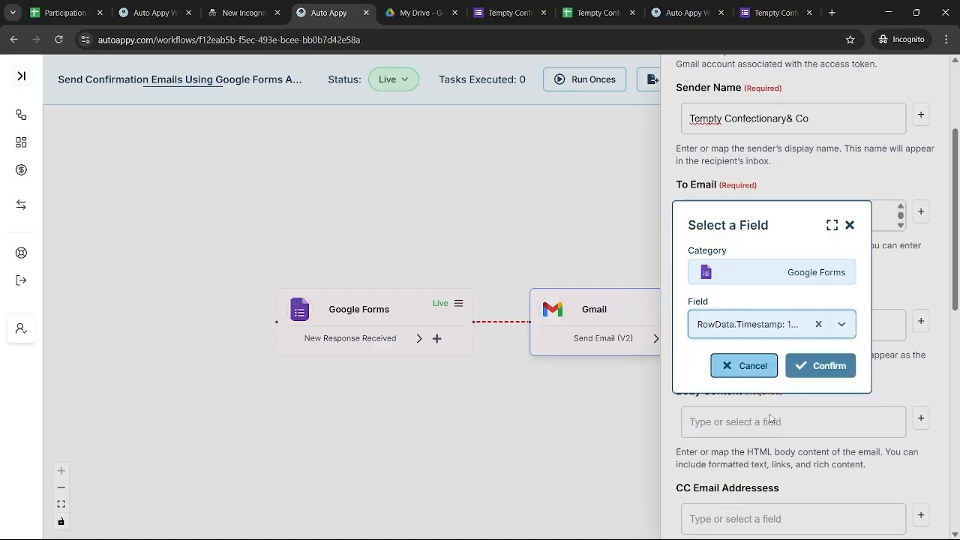
{"action": "left_click", "coordinate": [817, 364]}
{"action": "left_click", "coordinate": [837, 435]}
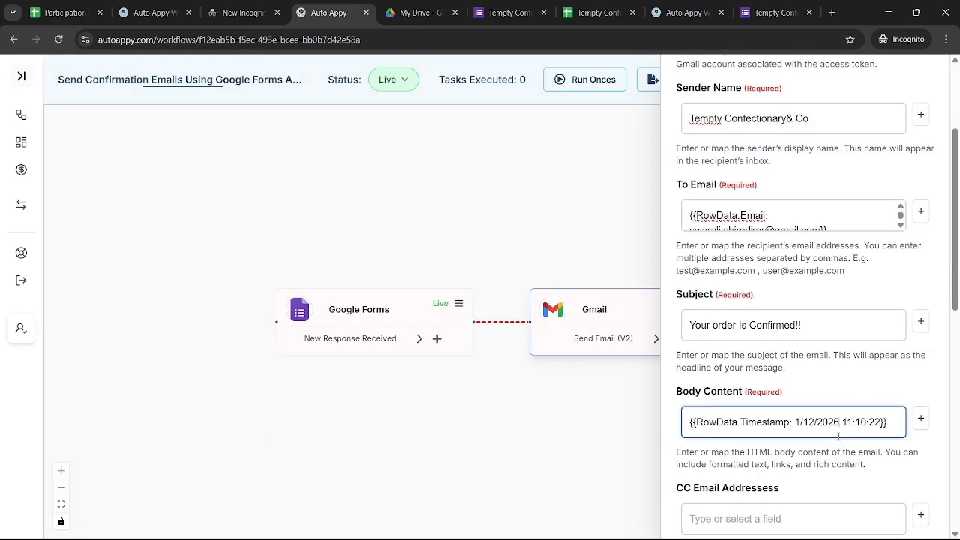
{"action": "key", "text": "ctrl+a"}
{"action": "key", "text": "ctrl+c"}
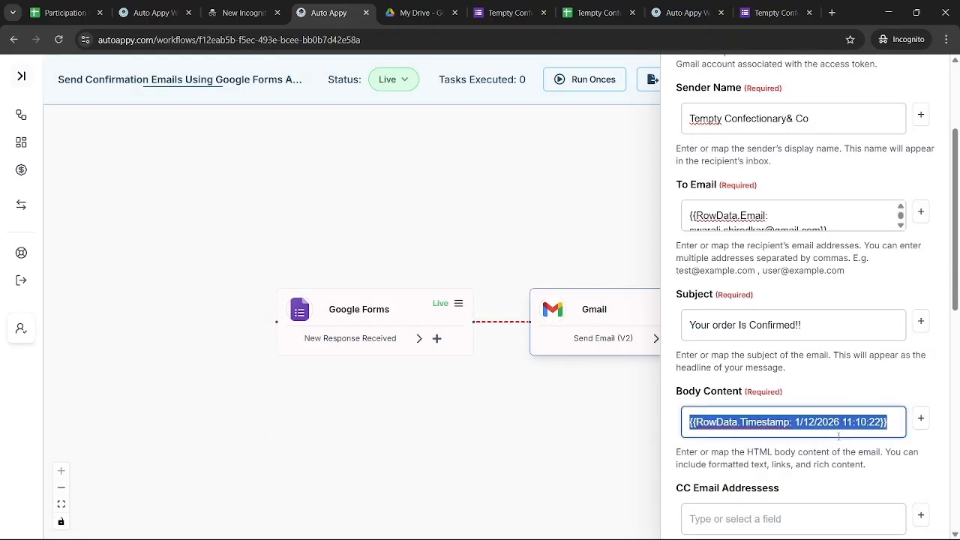
{"action": "key", "text": "alt+Tab"}
{"action": "key", "text": "ctrl+v"}
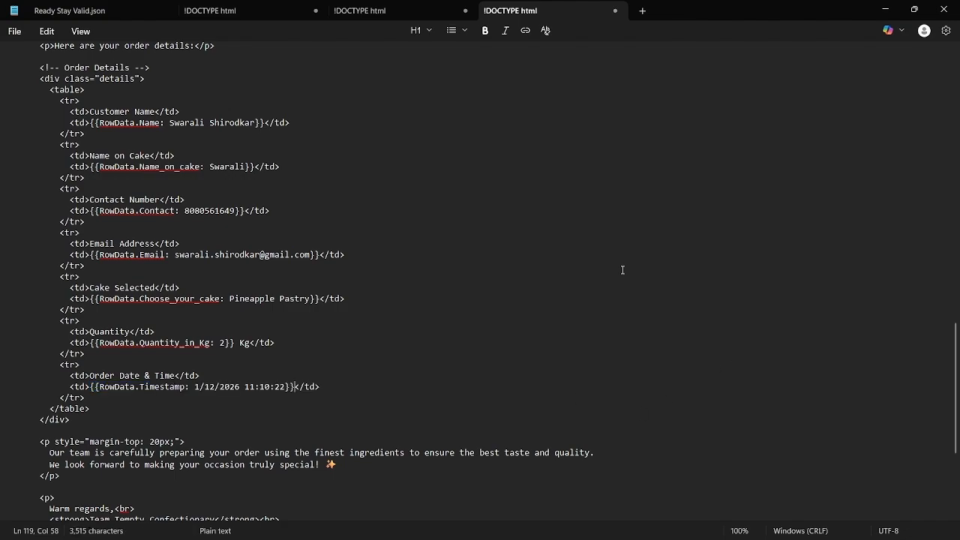
Copy the entire HTML template and empty the Body Content field
{"action": "scroll", "coordinate": [623, 270], "scroll_direction": "up", "scroll_amount": 5}
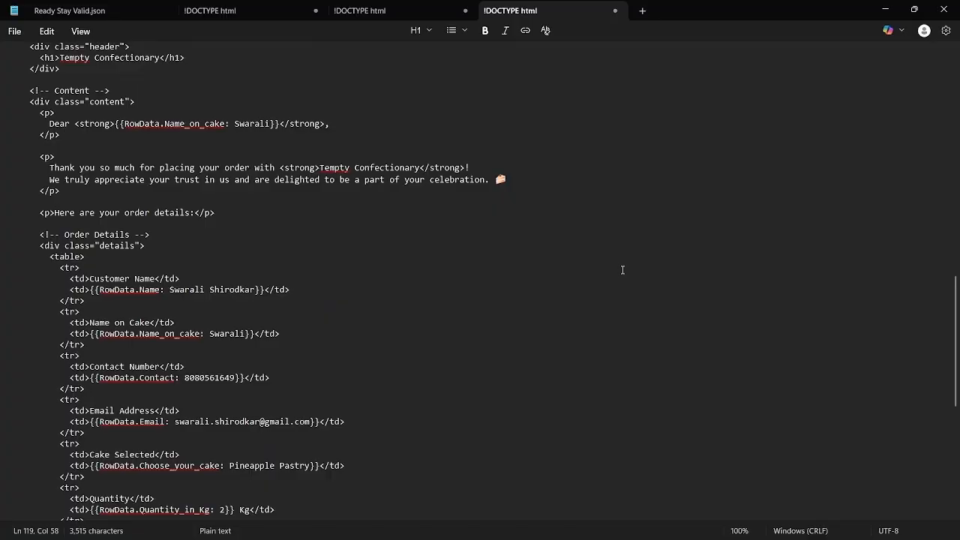
{"action": "key", "text": "ctrl+a"}
{"action": "key", "text": "alt+Tab"}
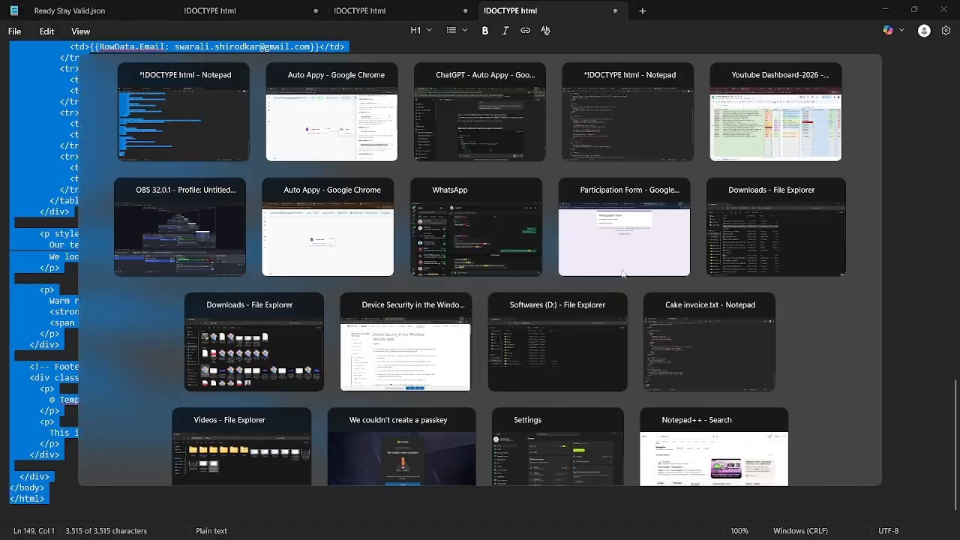
{"action": "key", "text": "BackSpace"}
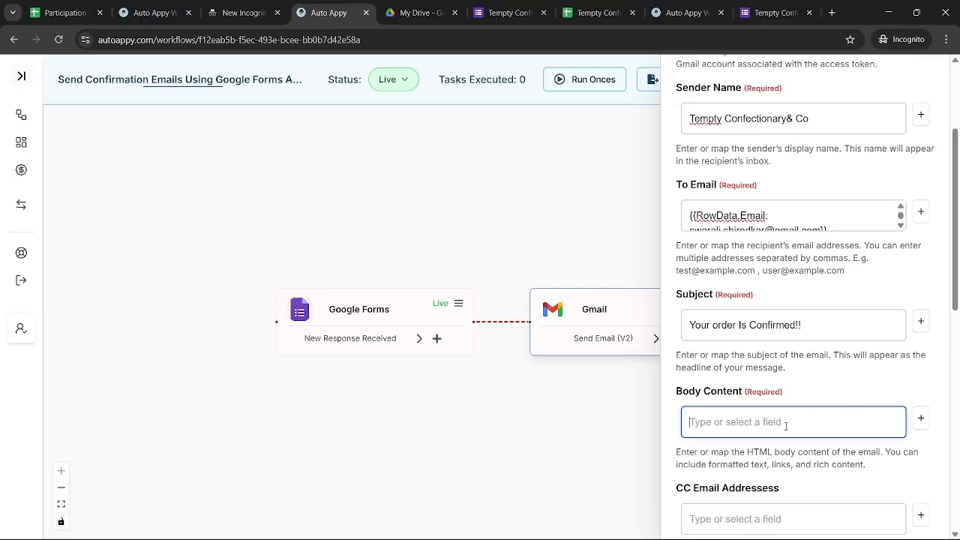
Paste the full HTML confirmation template into Body Content and submit the Gmail step
{"action": "key", "text": "ctrl+v"}
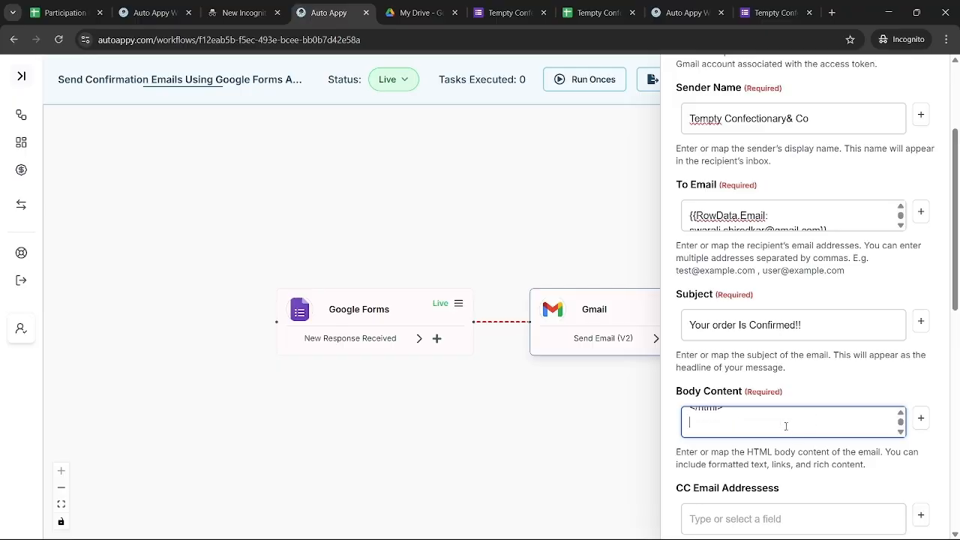
{"action": "scroll", "coordinate": [786, 426], "scroll_direction": "down", "scroll_amount": 8}
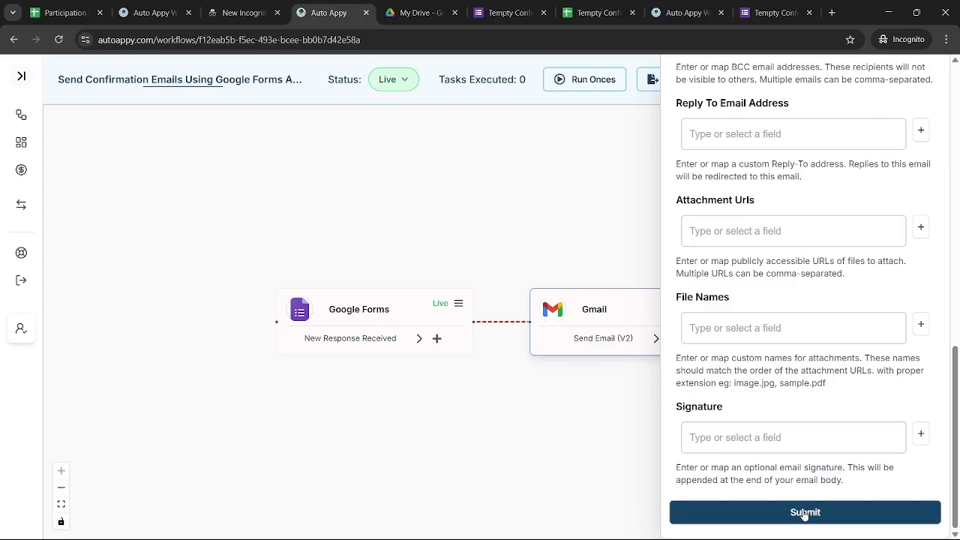
{"action": "left_click", "coordinate": [804, 513]}
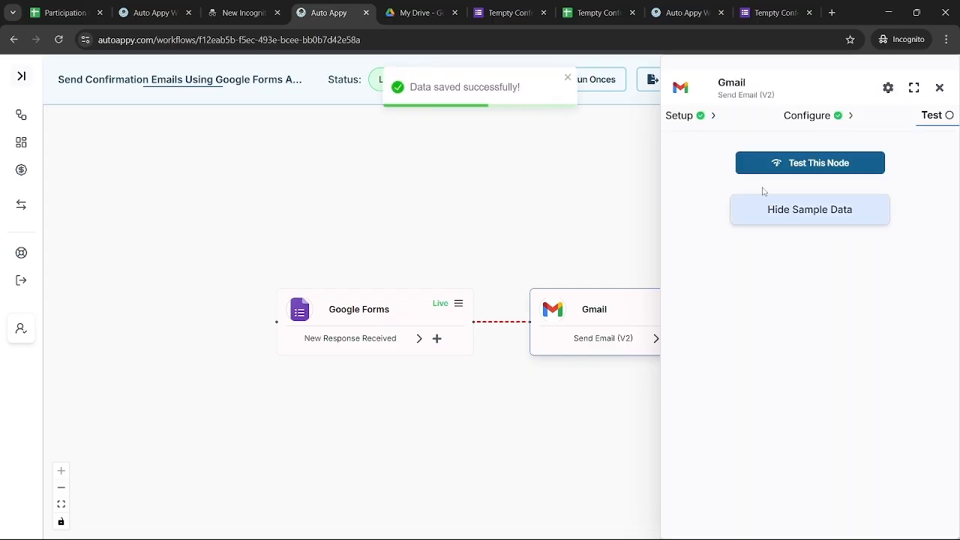
Test the Gmail node, review the sent email's sample output, then go to the Gmail inbox
{"action": "left_click", "coordinate": [755, 168]}
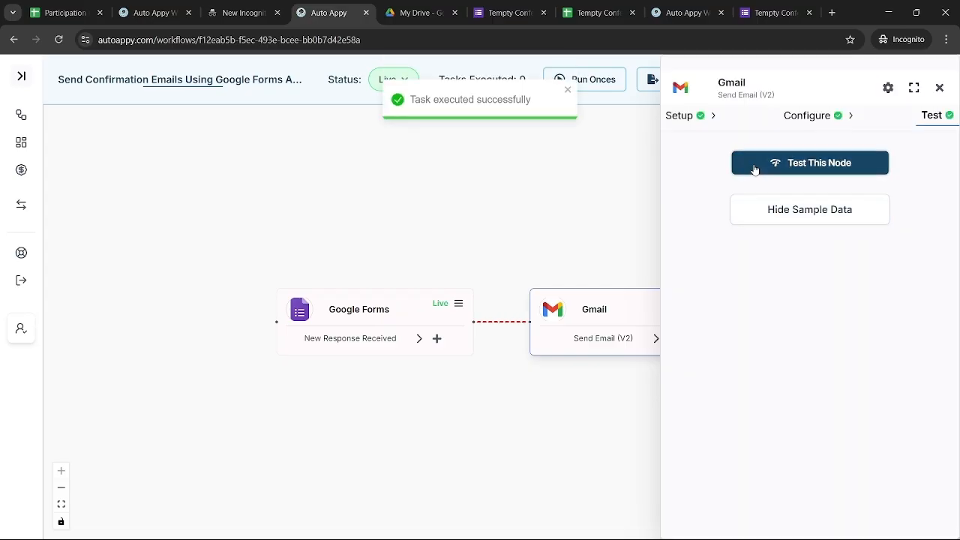
{"action": "left_click", "coordinate": [793, 211]}
{"action": "left_click", "coordinate": [791, 213]}
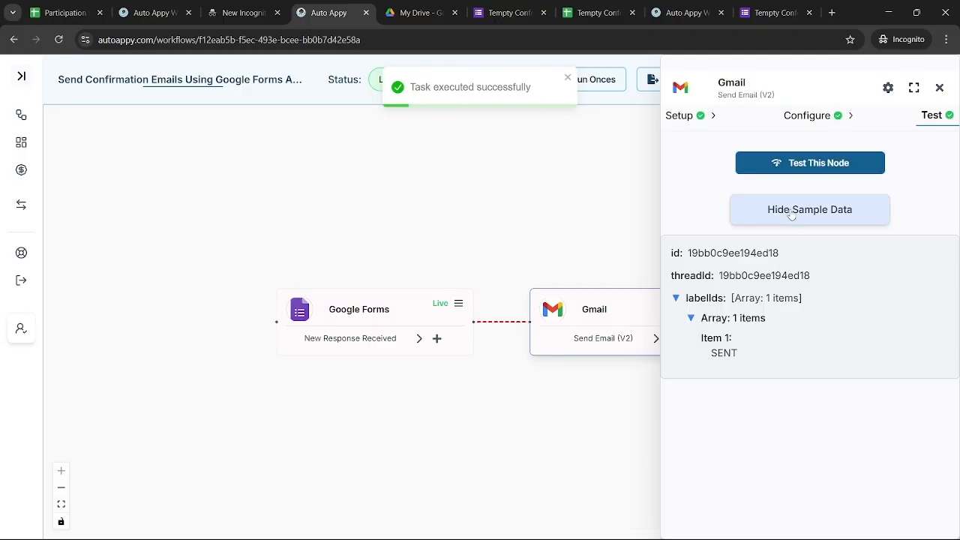
{"action": "left_click", "coordinate": [942, 88]}
{"action": "mouse_move", "coordinate": [745, 535]}
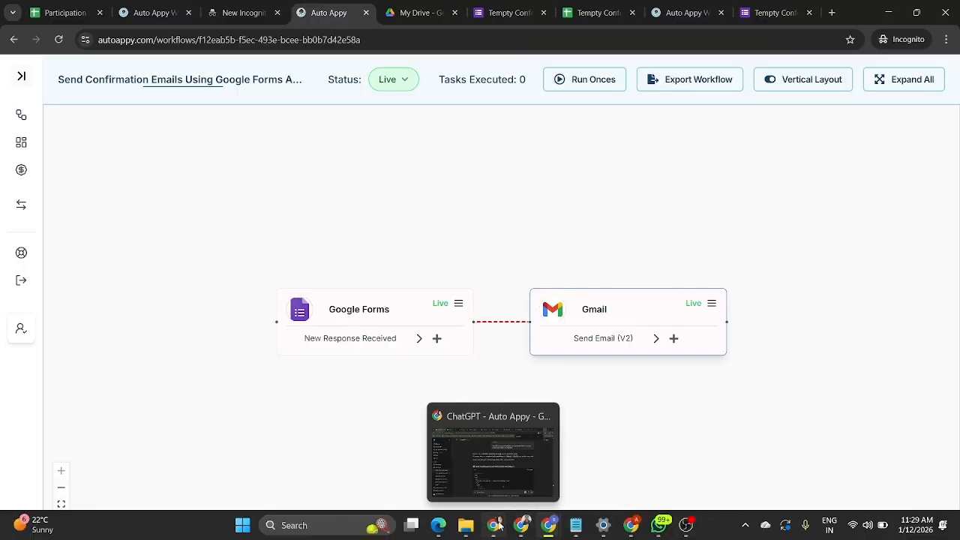
{"action": "left_click", "coordinate": [497, 525]}
{"action": "left_click", "coordinate": [772, 12]}
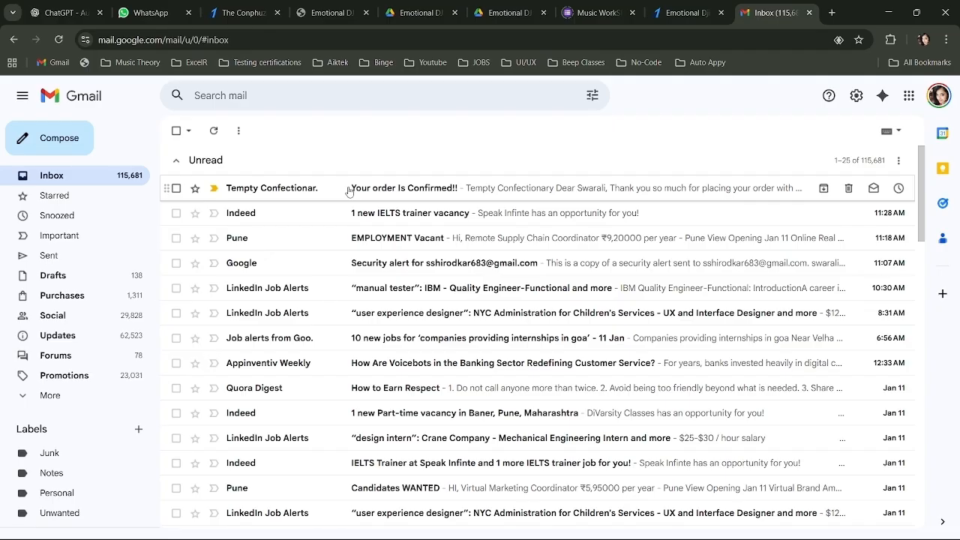
Open the Tempty Confectionary "Your order Is Confirmed!!" email and scroll through its order details
{"action": "left_click", "coordinate": [348, 191]}
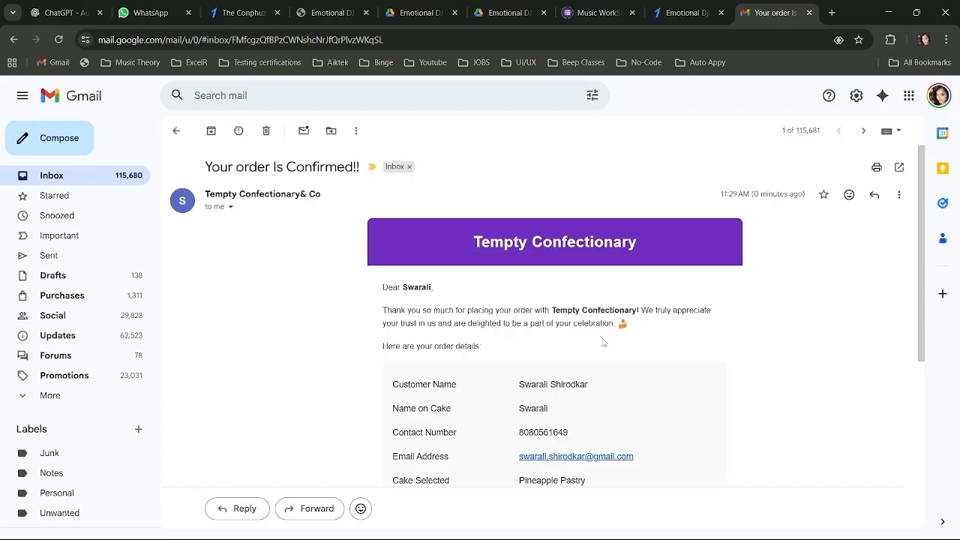
{"action": "scroll", "coordinate": [603, 342], "scroll_direction": "down", "scroll_amount": 2}
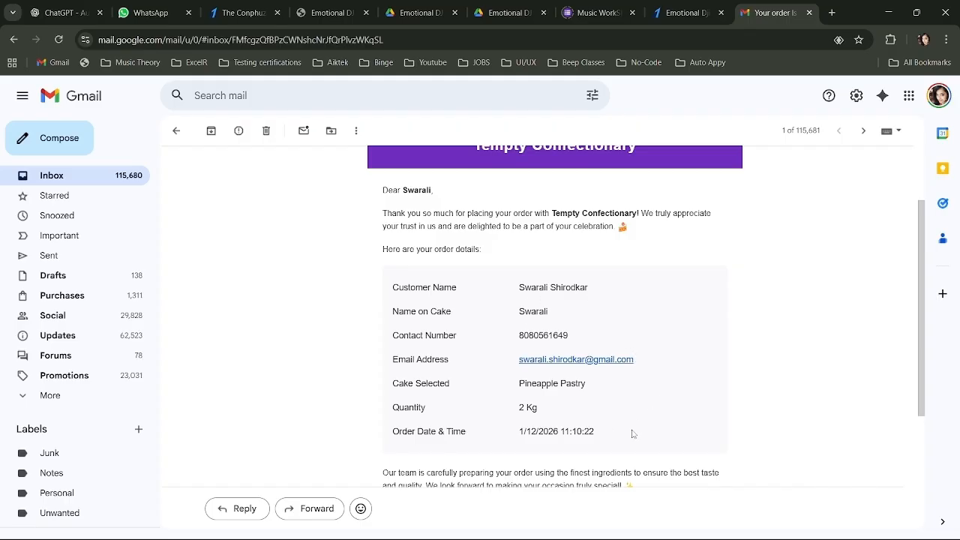
{"action": "scroll", "coordinate": [645, 433], "scroll_direction": "down", "scroll_amount": 2}
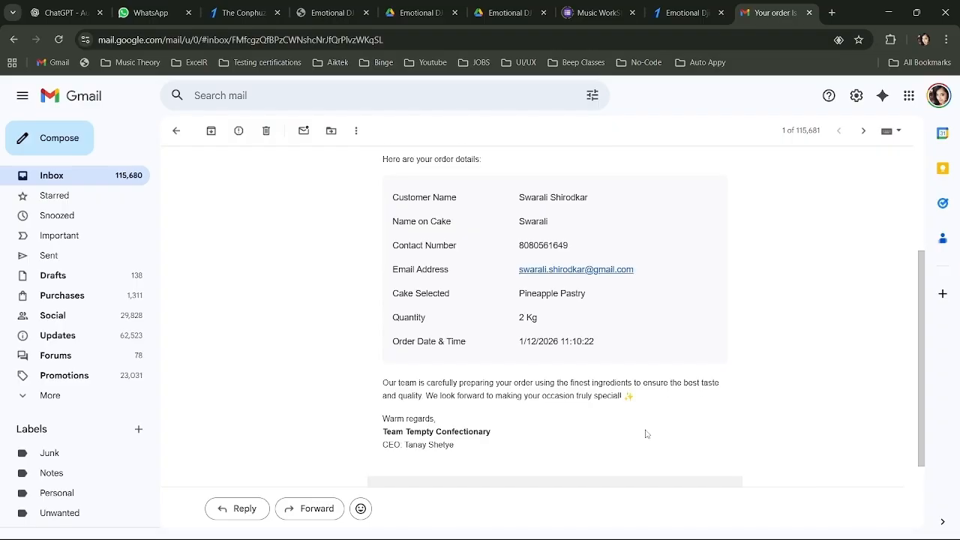
{"action": "scroll", "coordinate": [646, 433], "scroll_direction": "down", "scroll_amount": 1}
{"action": "scroll", "coordinate": [646, 433], "scroll_direction": "down", "scroll_amount": 2}
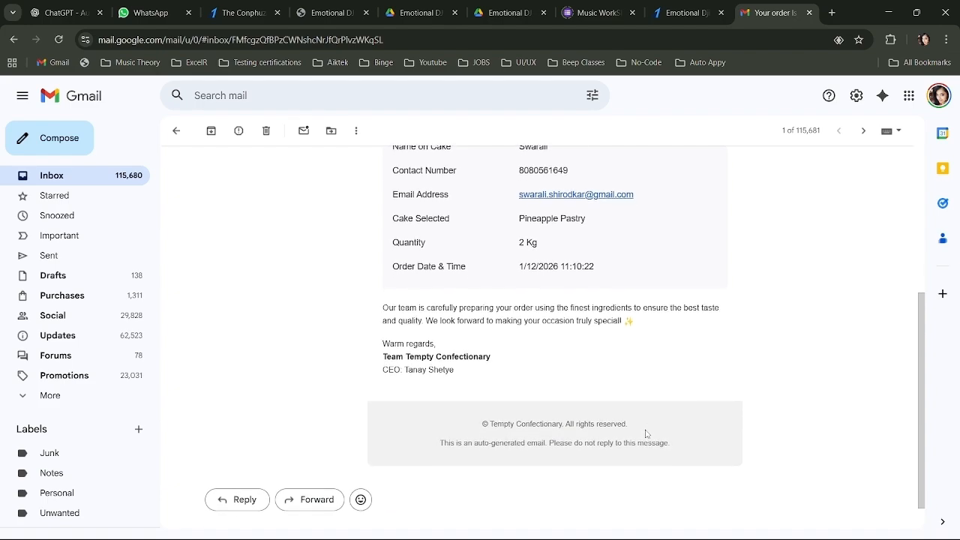
{"action": "scroll", "coordinate": [646, 433], "scroll_direction": "down", "scroll_amount": 1}
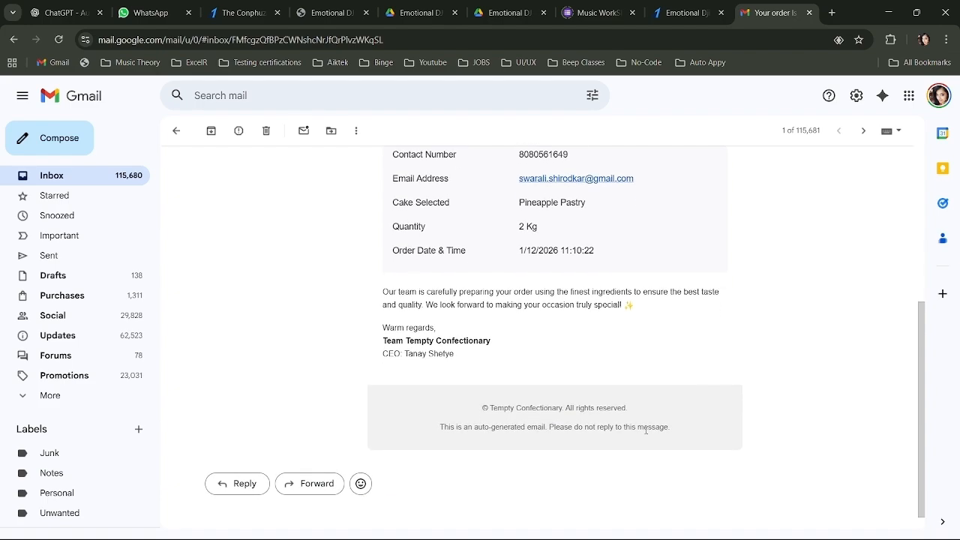
{"action": "scroll", "coordinate": [646, 431], "scroll_direction": "down", "scroll_amount": 1}
{"action": "scroll", "coordinate": [646, 432], "scroll_direction": "up", "scroll_amount": 2}
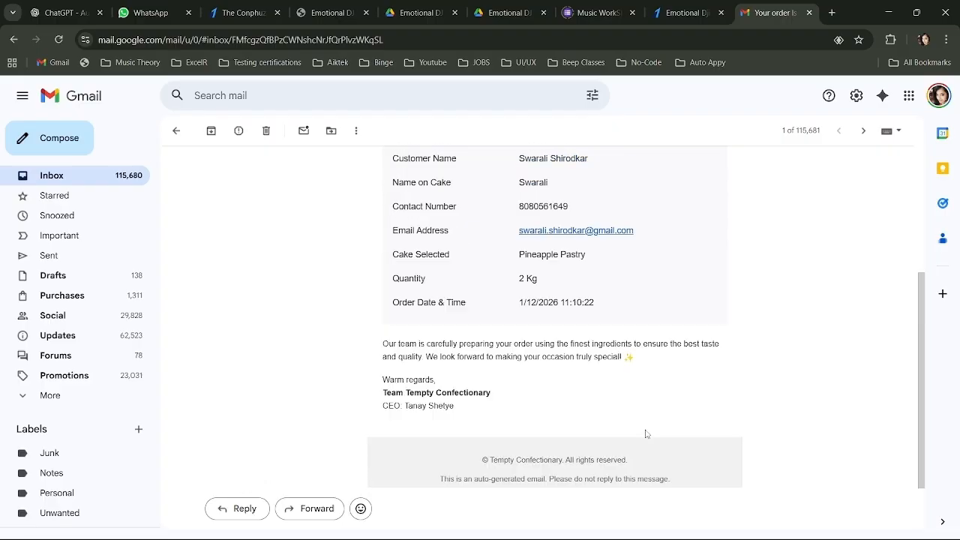
{"action": "scroll", "coordinate": [646, 432], "scroll_direction": "up", "scroll_amount": 3}
{"action": "scroll", "coordinate": [647, 434], "scroll_direction": "down", "scroll_amount": 4}
{"action": "scroll", "coordinate": [646, 434], "scroll_direction": "up", "scroll_amount": 5}
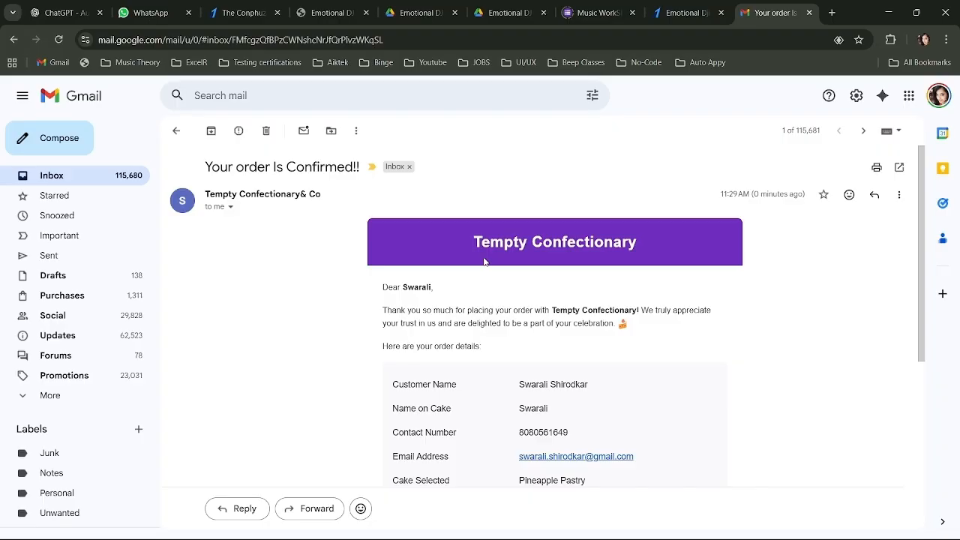
{"action": "scroll", "coordinate": [484, 261], "scroll_direction": "down", "scroll_amount": 4}
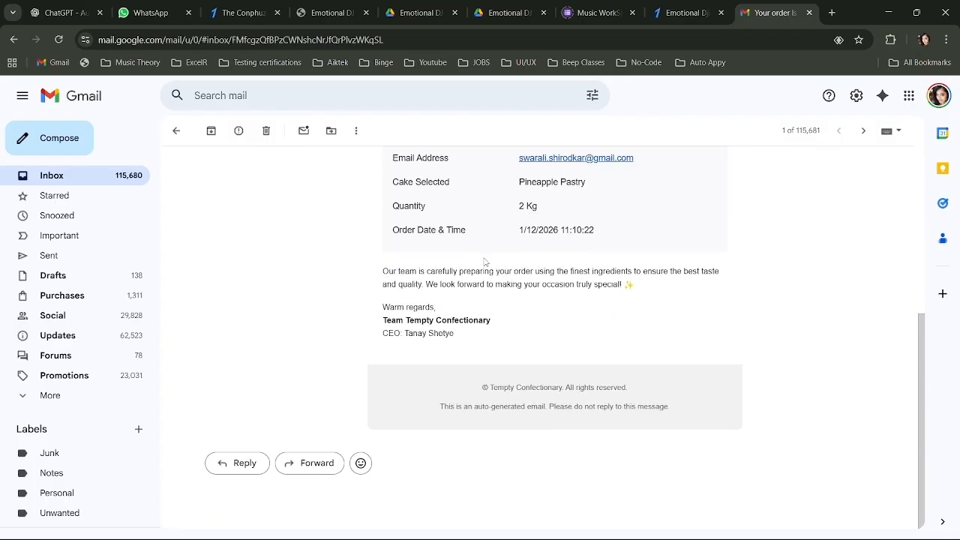
{"action": "scroll", "coordinate": [484, 261], "scroll_direction": "up", "scroll_amount": 5}
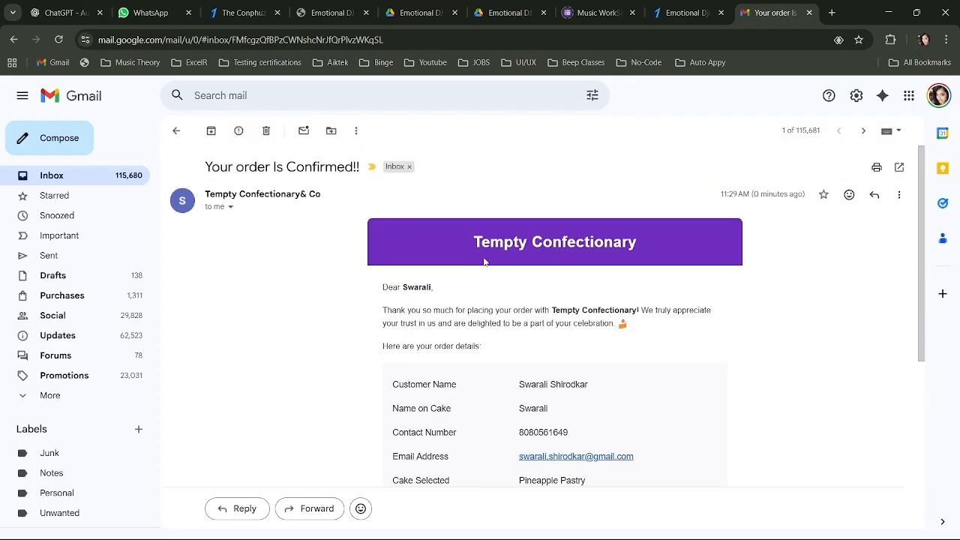